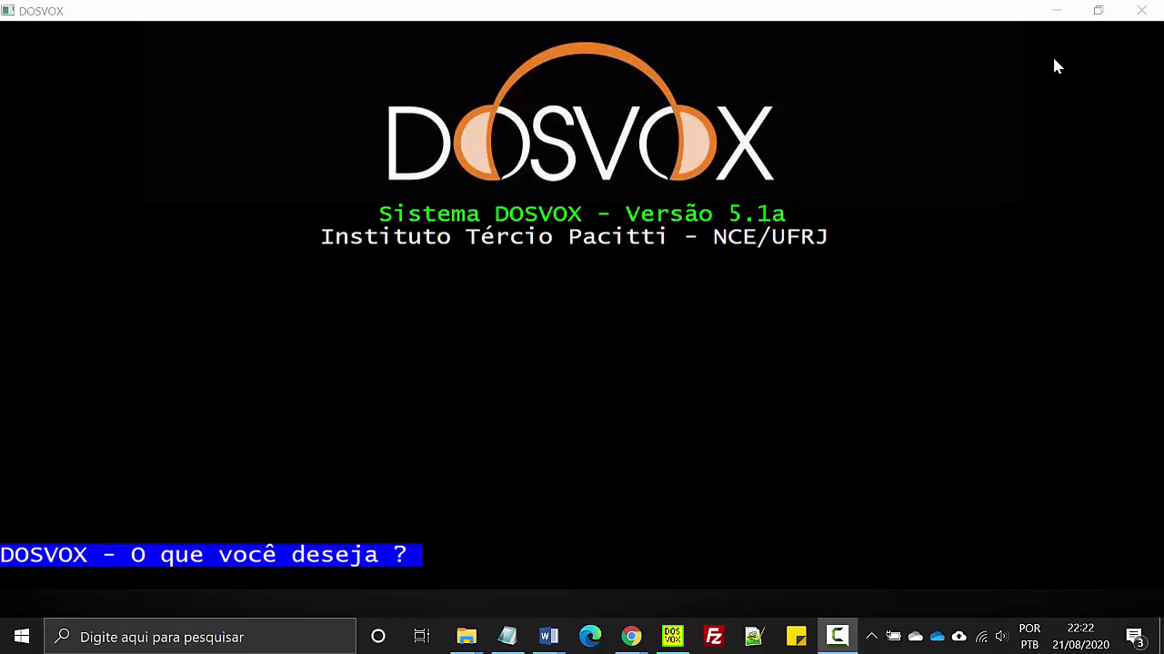
# - Minimize DOSVOX and create a new text document on the desktop named Primeira_API.txt
pyautogui.click(1055, 13)
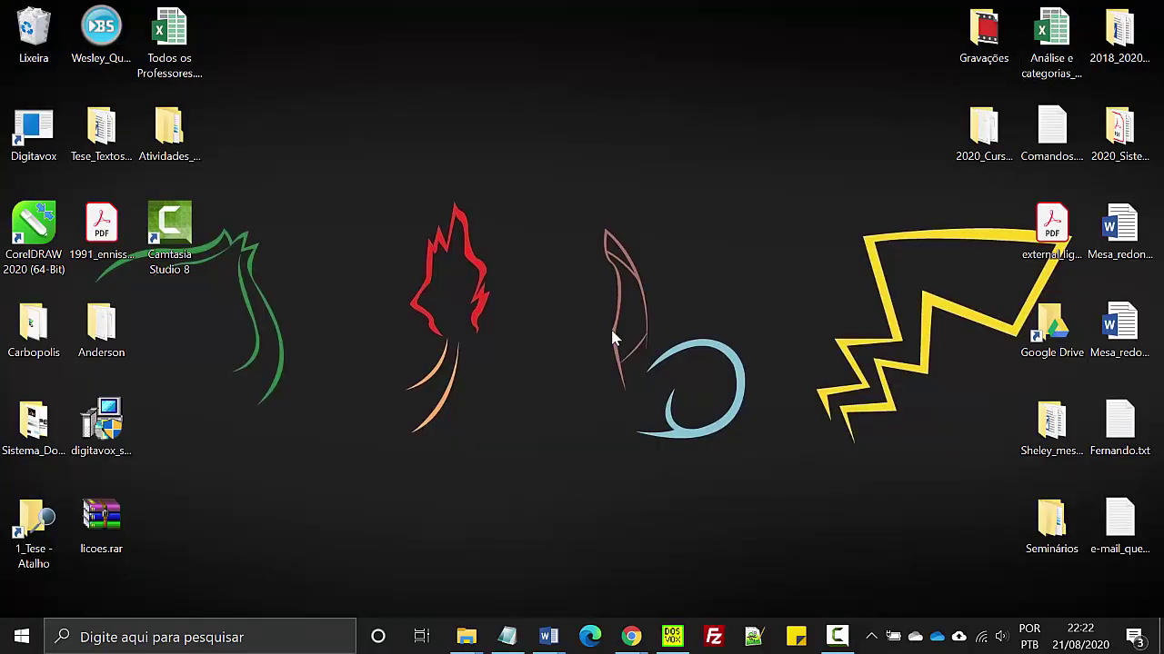
pyautogui.rightClick(528, 335)
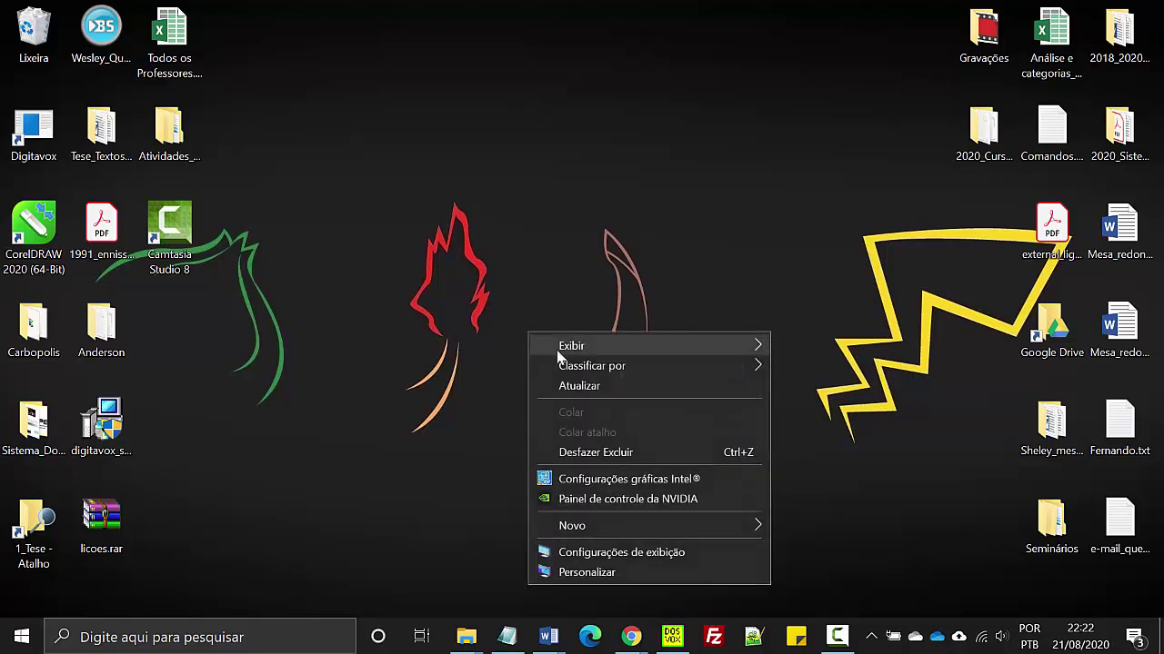
pyautogui.moveTo(624, 528)
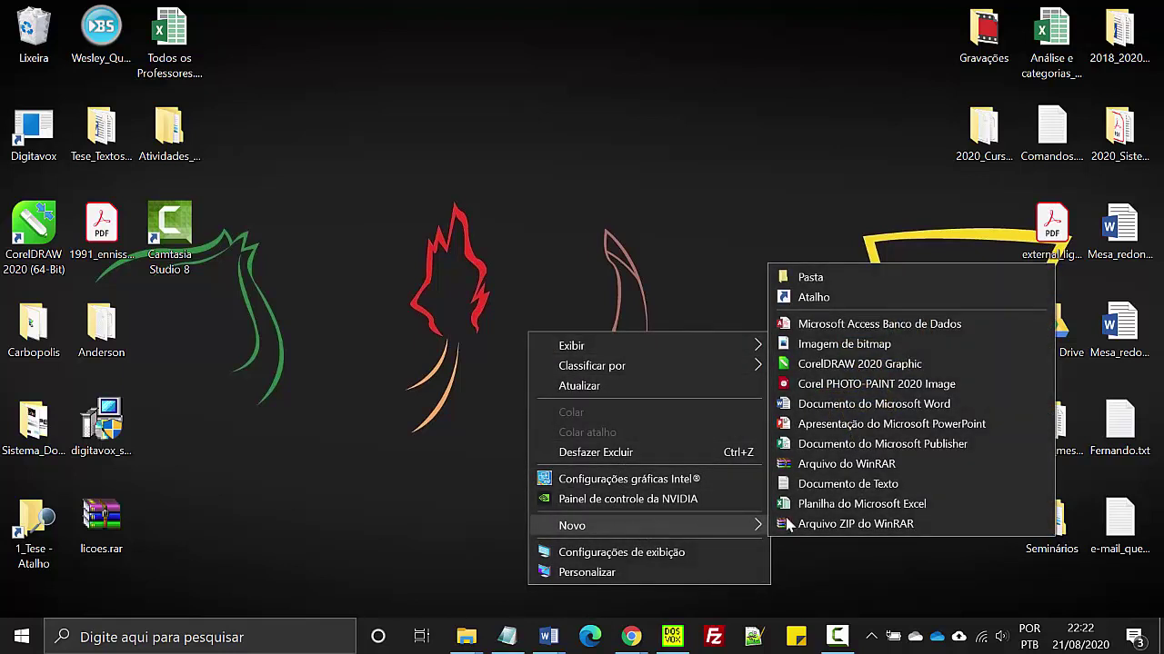
pyautogui.click(821, 484)
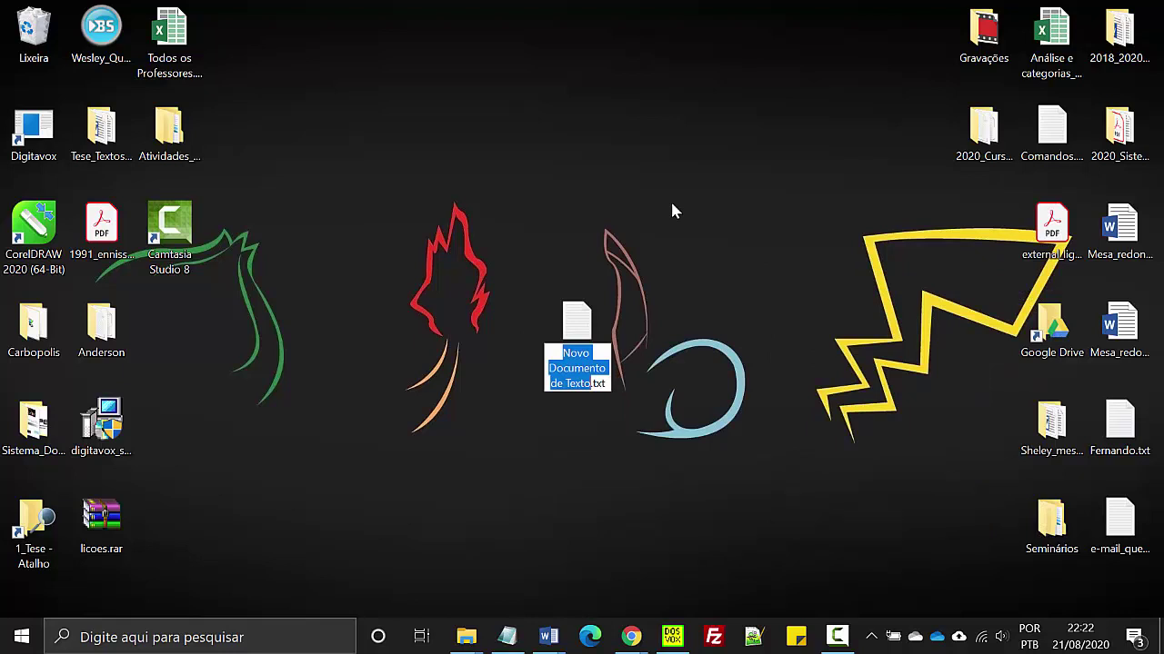
pyautogui.write('Primeira')
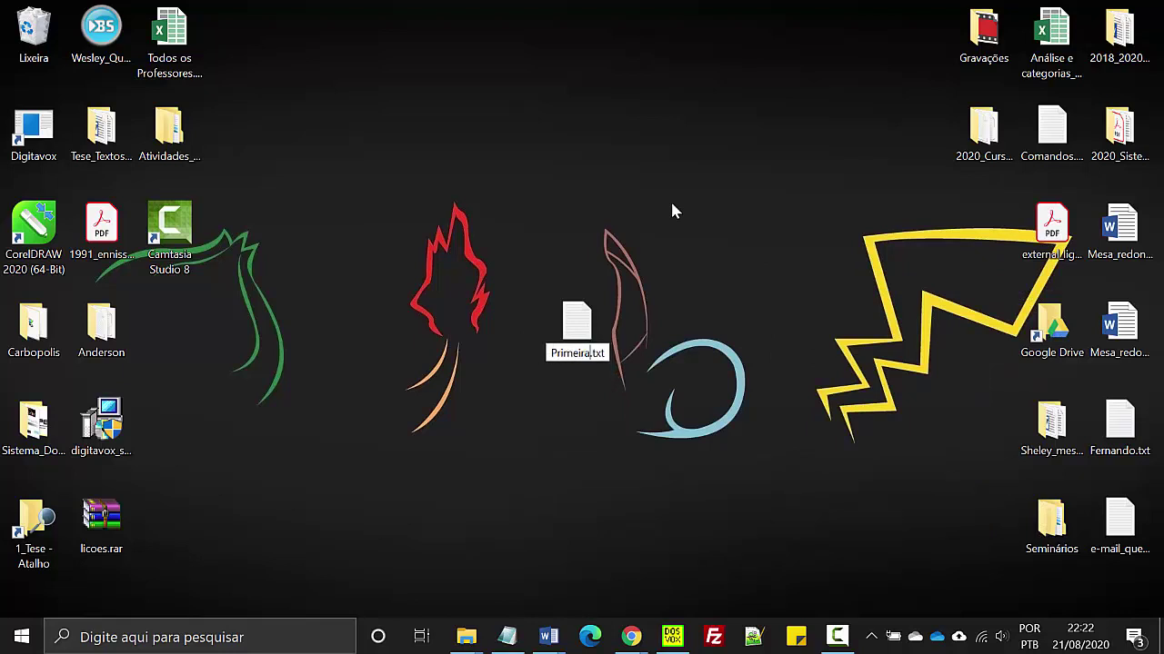
pyautogui.write('_API')
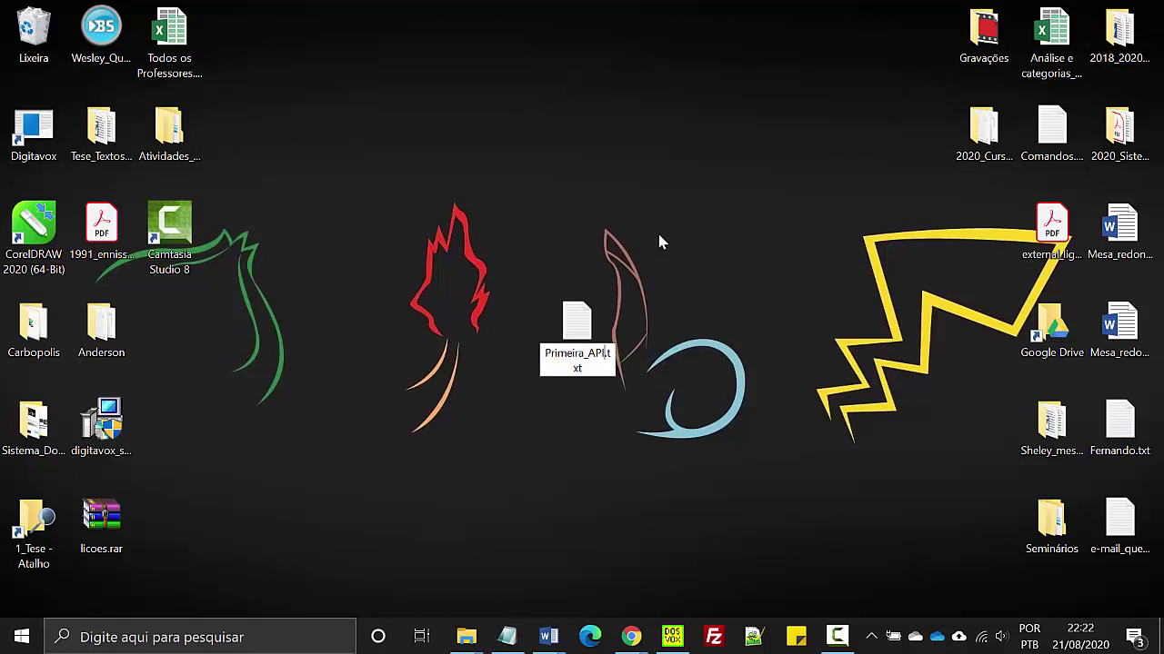
pyautogui.press('Return')
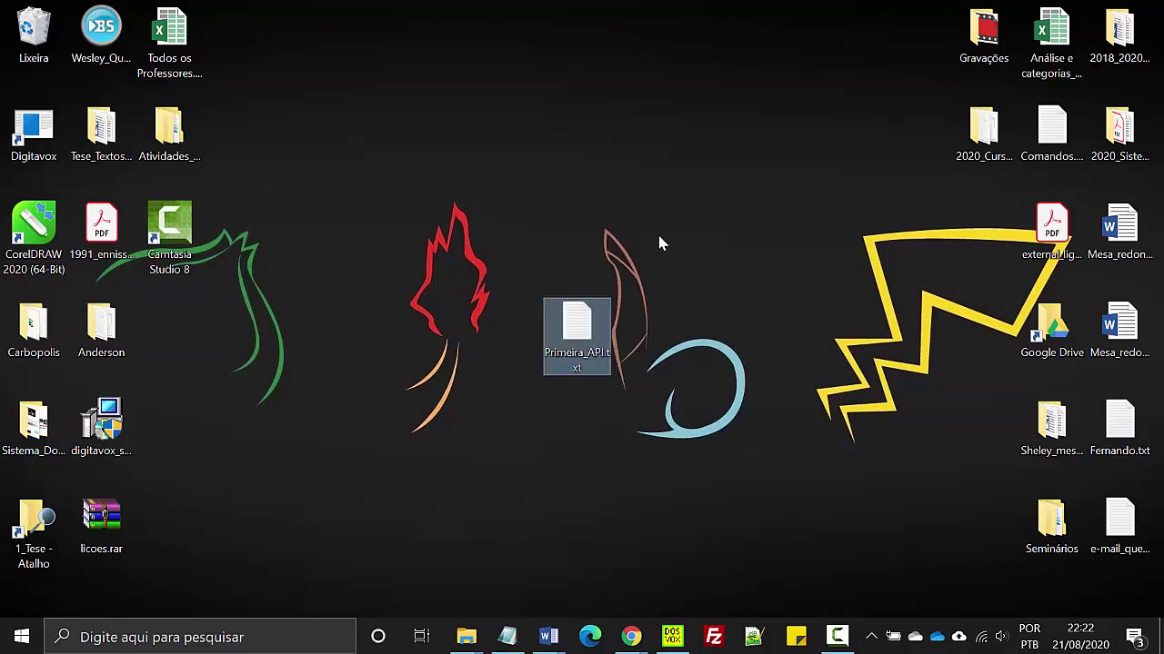
# - Open Primeira_API.txt and write the first line "Atividade Pedagógica Inclusiva: Perguntas e Respostas"
pyautogui.doubleClick(584, 332)
pyautogui.click(1101, 37)
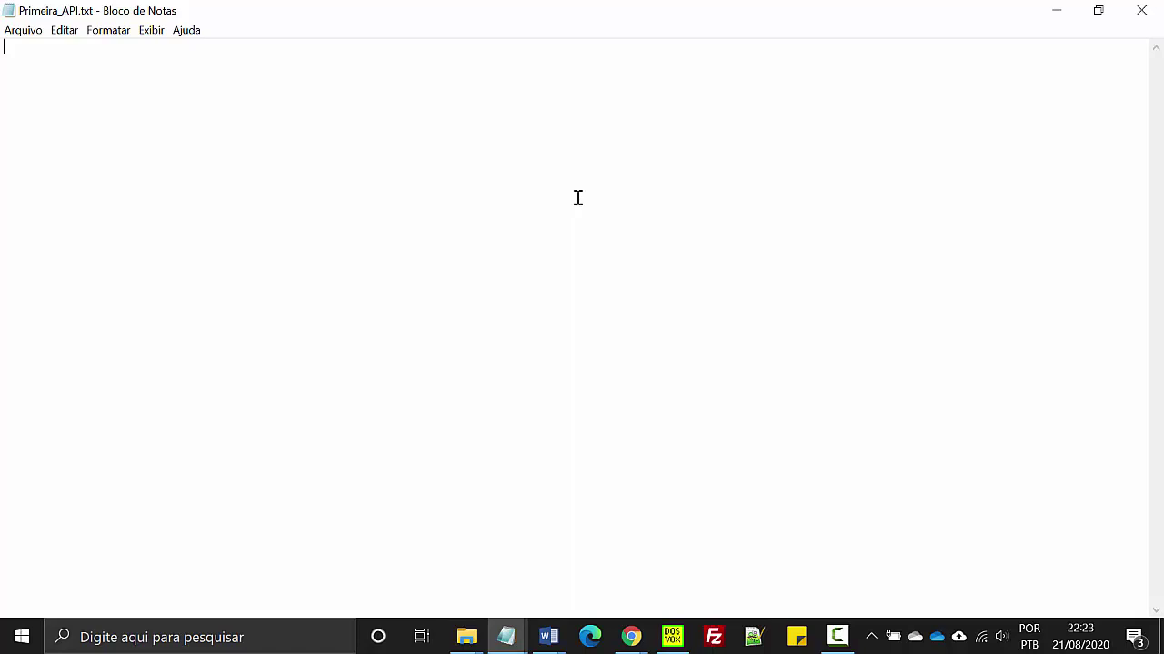
pyautogui.write('Atividade ')
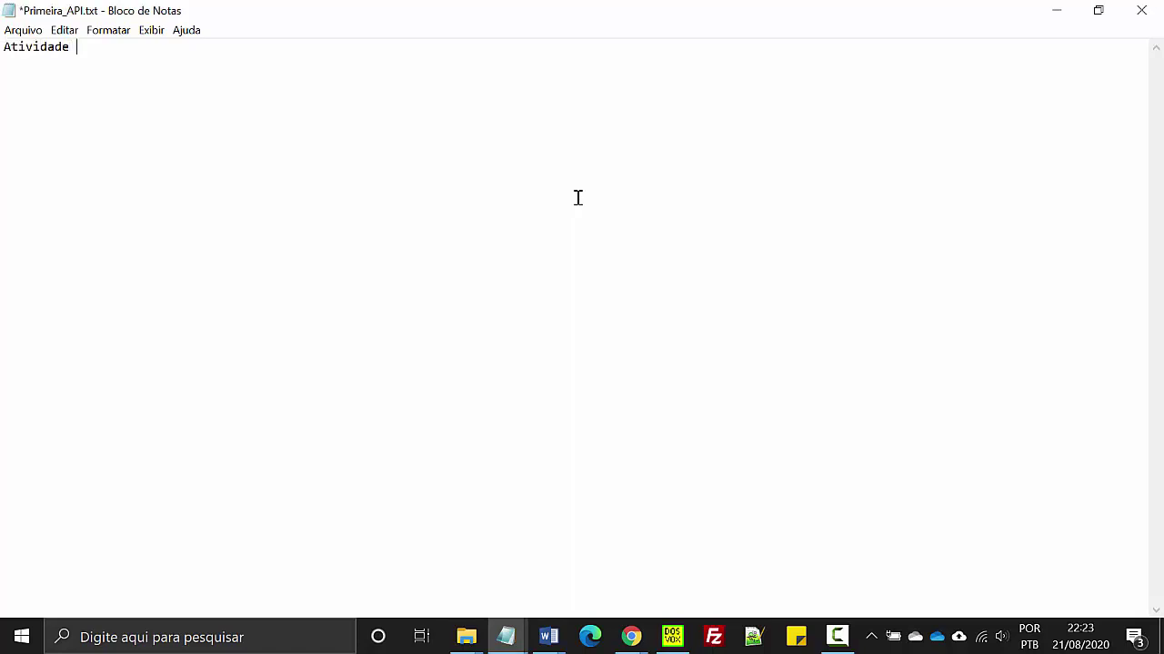
pyautogui.write('Pedagógica Inclusiva')
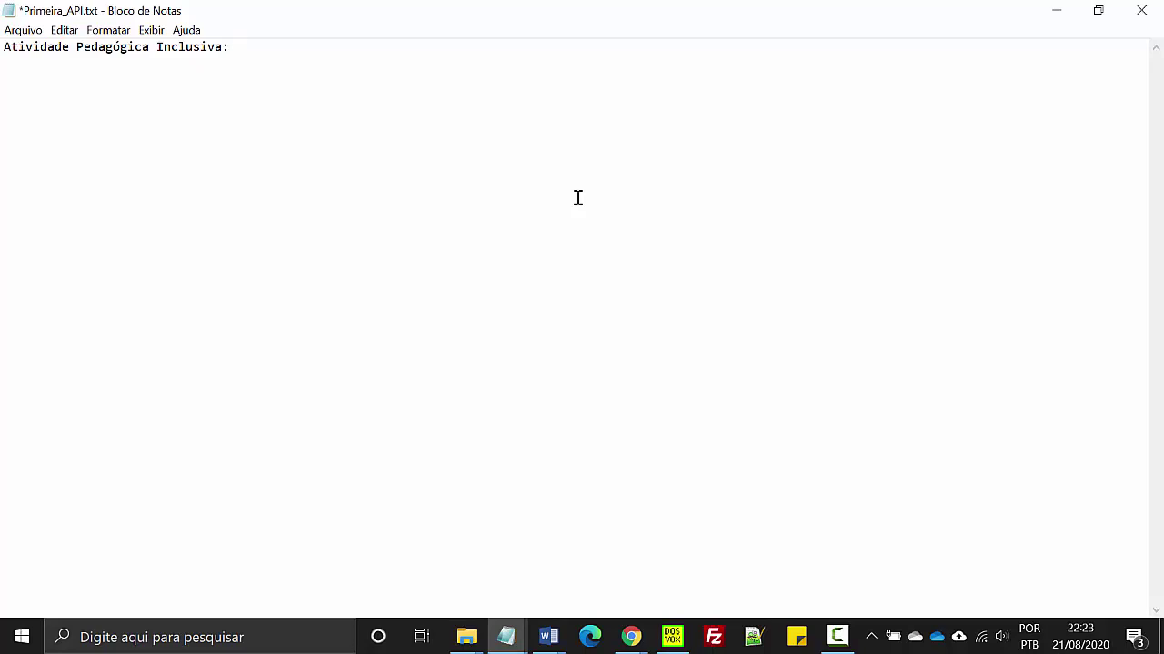
pyautogui.write(': Pergunstas ')
pyautogui.write('x')
pyautogui.press('BackSpace')
pyautogui.press('BackSpace')
pyautogui.press('BackSpace')
pyautogui.press('BackSpace')
pyautogui.press('BackSpace')
pyautogui.press('BackSpace')
pyautogui.write('tas e Respostas')
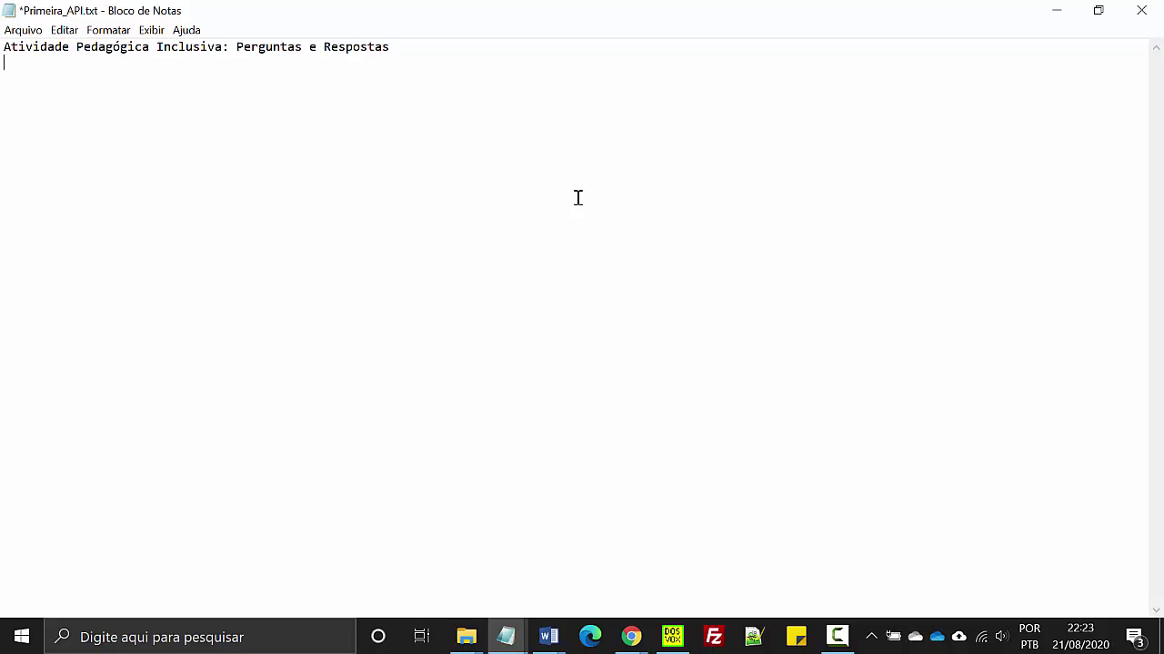
# - Write "Curso CAPIS DOSVOS" on the second line and add a dashed separator line of matching length below it
pyautogui.write('Curso CAPIS DOSVOS')
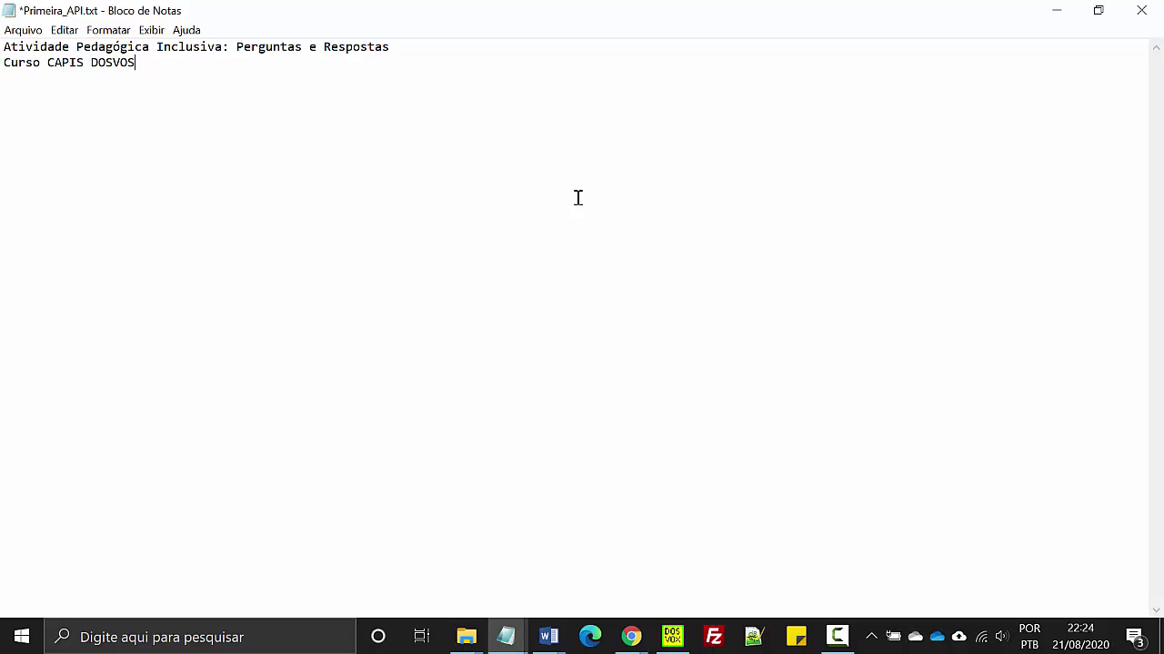
pyautogui.write('___')
pyautogui.press('BackSpace')
pyautogui.press('BackSpace')
pyautogui.press('BackSpace')
pyautogui.write('------------------')
# - Add the section heading "Capa" below the separator, with an asterisk on the following line
pyautogui.press('Return')
pyautogui.write('Co')
pyautogui.write('pa')
pyautogui.press('Return')
pyautogui.write('*')
# - Write "Esta é a minha primeira atividade pedagógica inclusiva" in the Capa section and close it with a dashed separator
pyautogui.write('Est')
pyautogui.write('a')
pyautogui.press('BackSpace')
pyautogui.press('BackSpace')
pyautogui.write('a é a ')
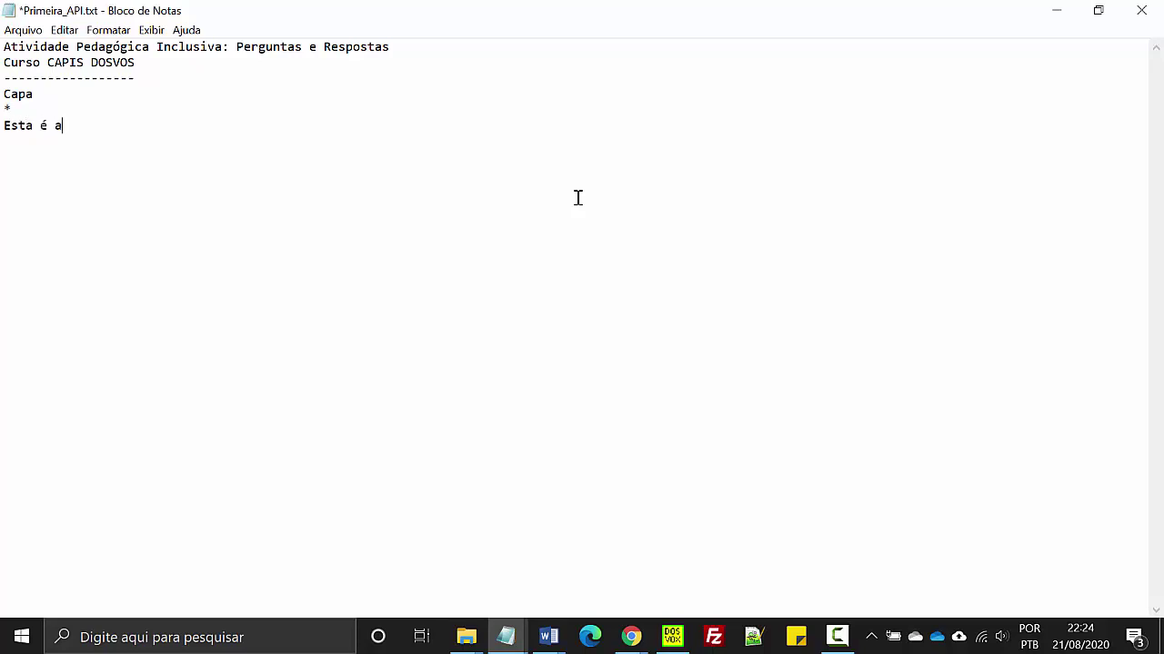
pyautogui.write('minha primeira ativ')
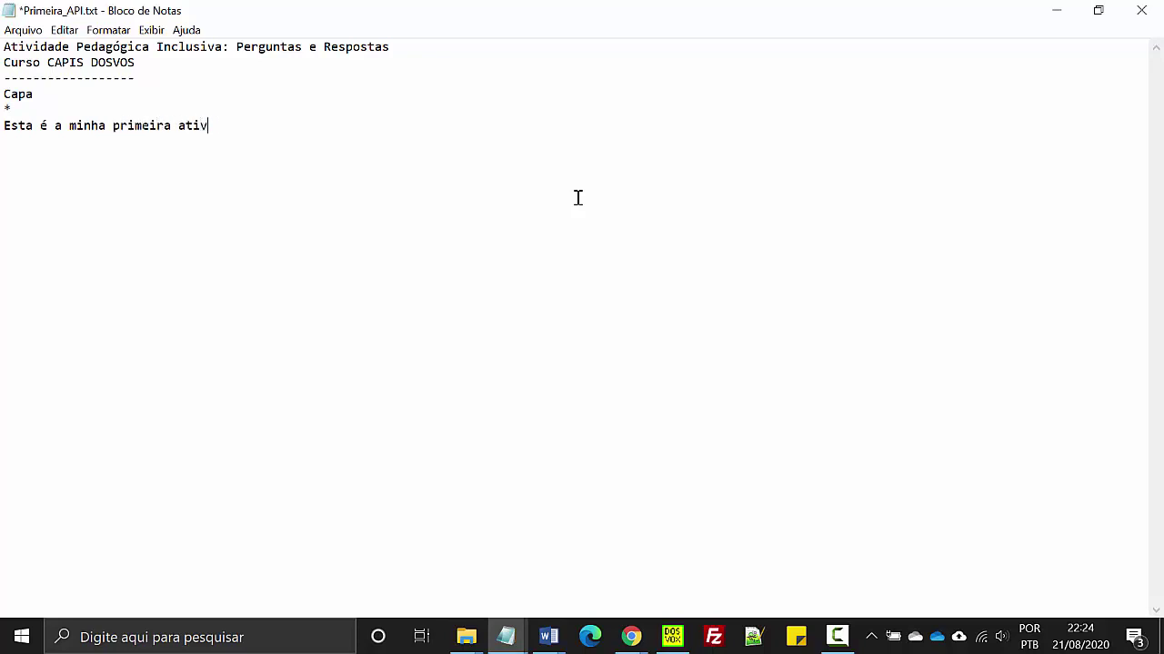
pyautogui.write('idade pedagógica inclusiva')
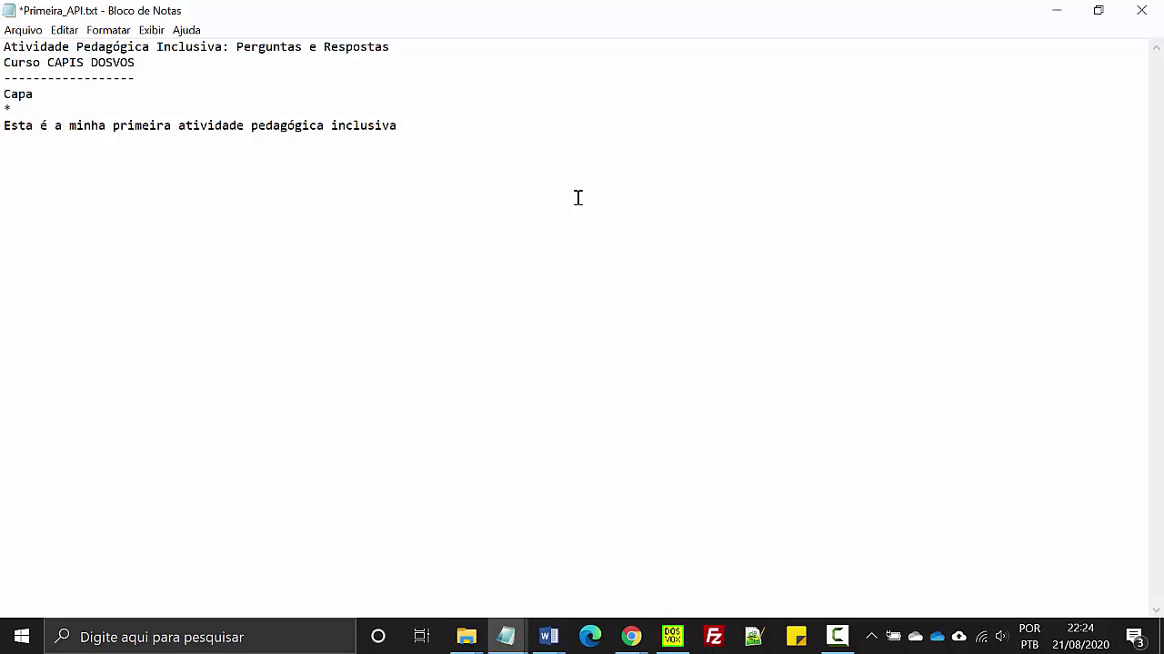
pyautogui.write('_')
pyautogui.press('BackSpace')
pyautogui.write('------------------')
# - Check the prepared questions and feedback in Perguntas_e_Feedback.txt and return to Primeira_API.txt
pyautogui.click(508, 636)
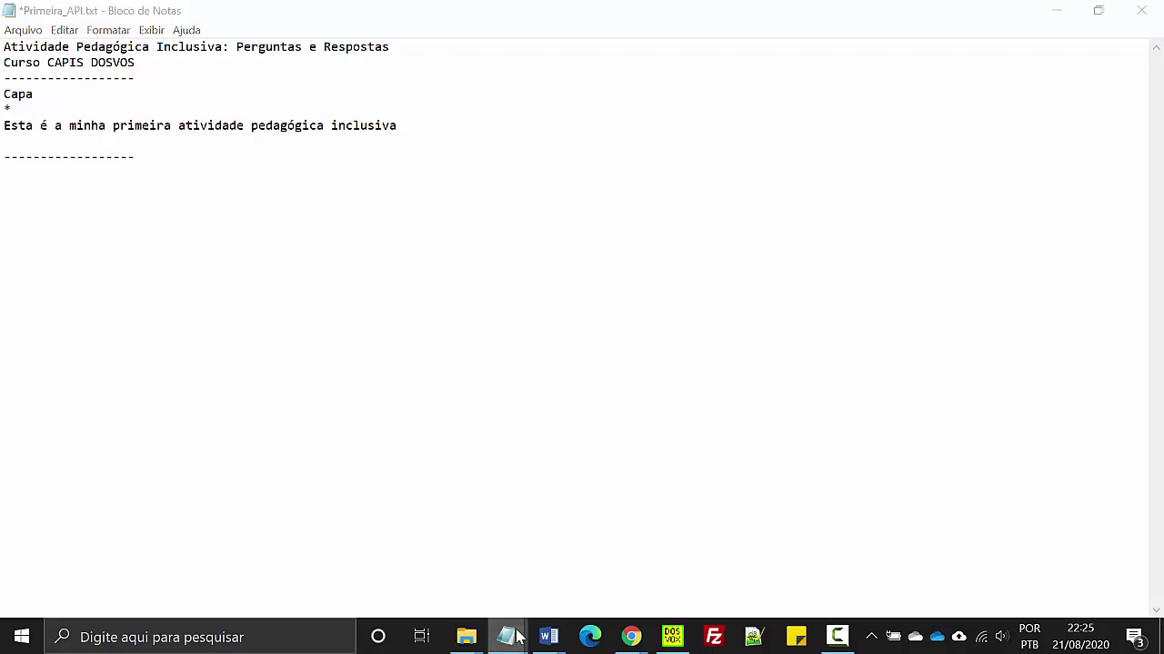
pyautogui.click(466, 586)
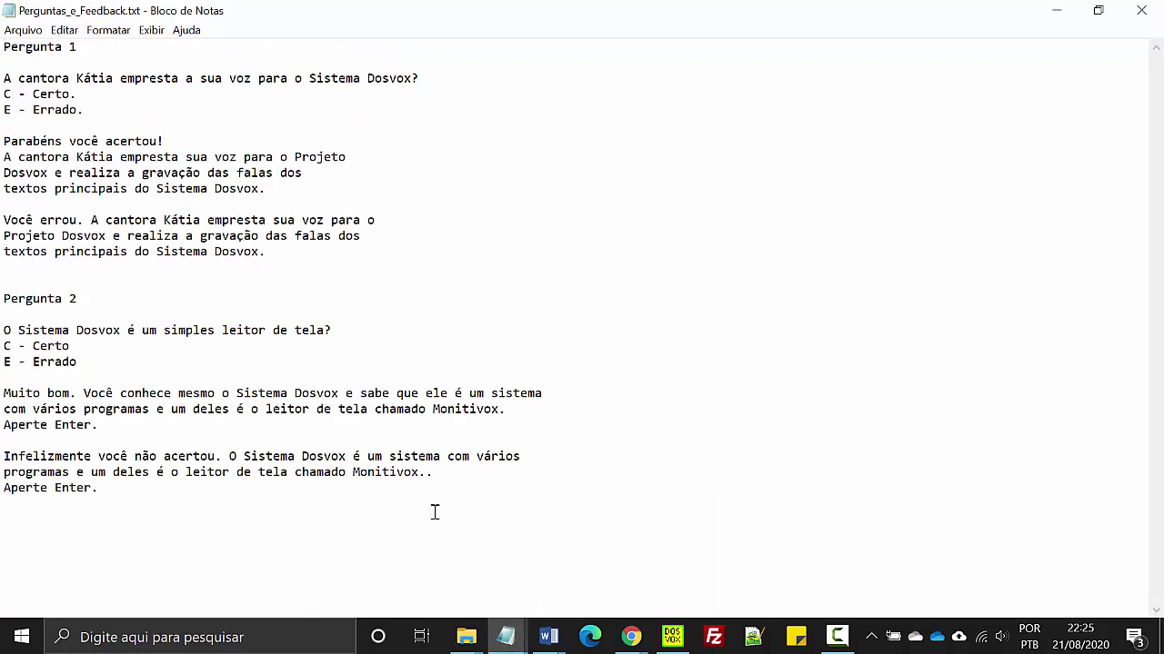
pyautogui.click(509, 642)
pyautogui.click(567, 576)
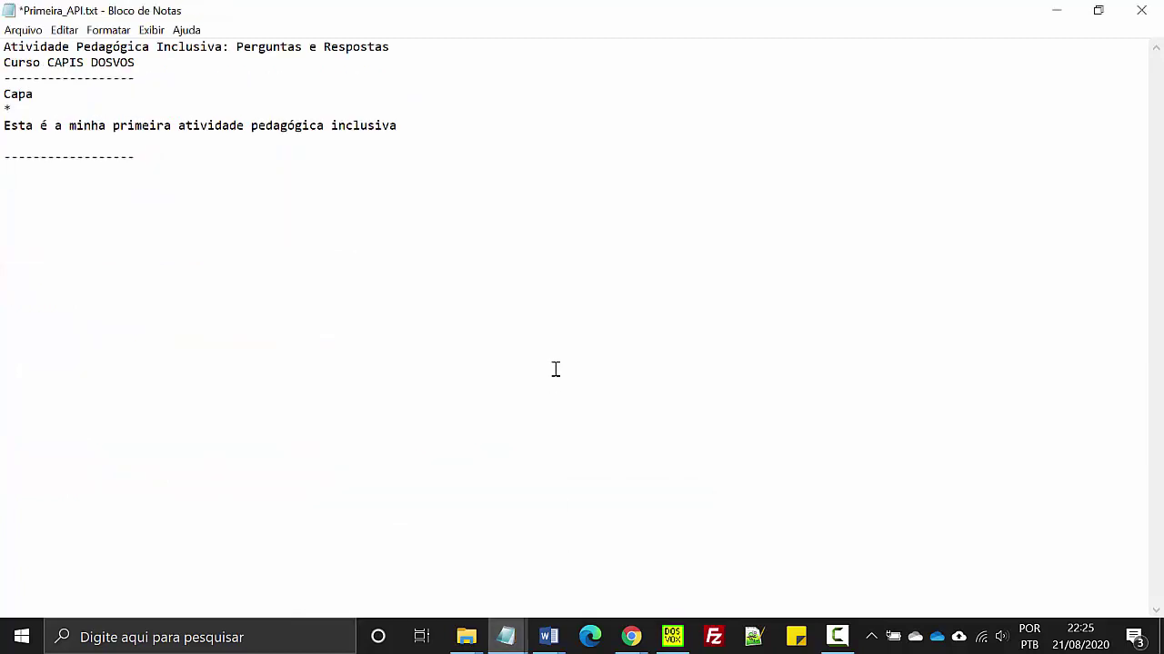
# - Add a "Pergunta 1" section with an asterisk line and copy the first question with its C and E options from Perguntas_e_Feedback.txt
pyautogui.write('Pergunta')
pyautogui.write(' 1 ')
pyautogui.write('*')
pyautogui.hotkey('alt', 'Tab')
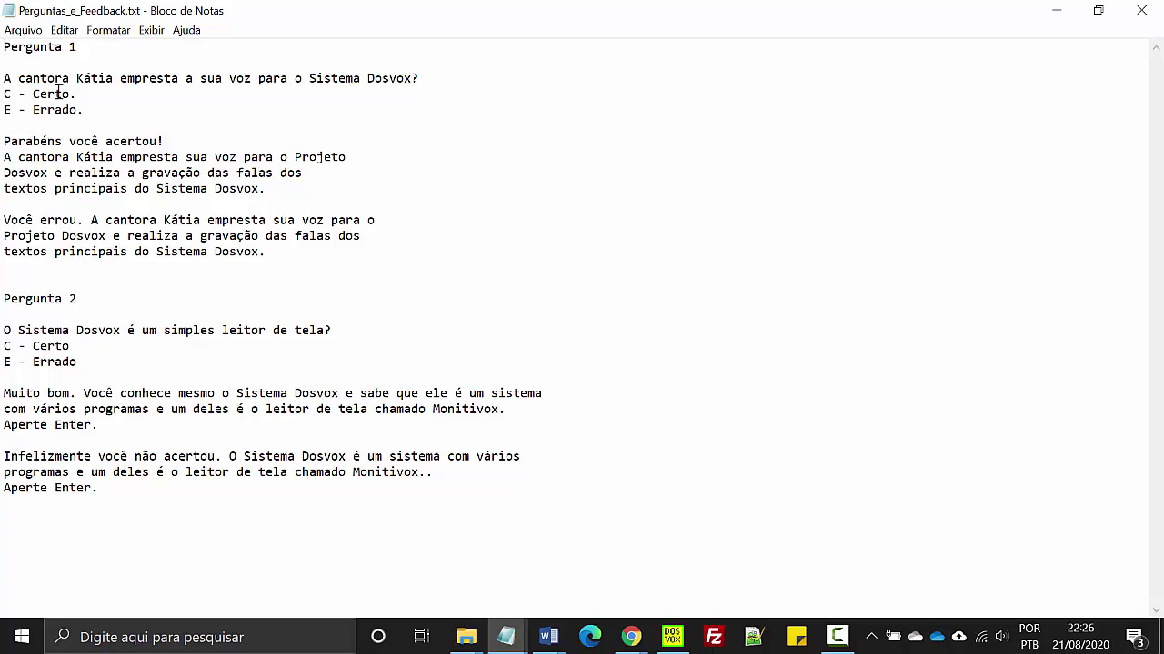
pyautogui.moveTo(3, 78); pyautogui.dragTo(93, 110)
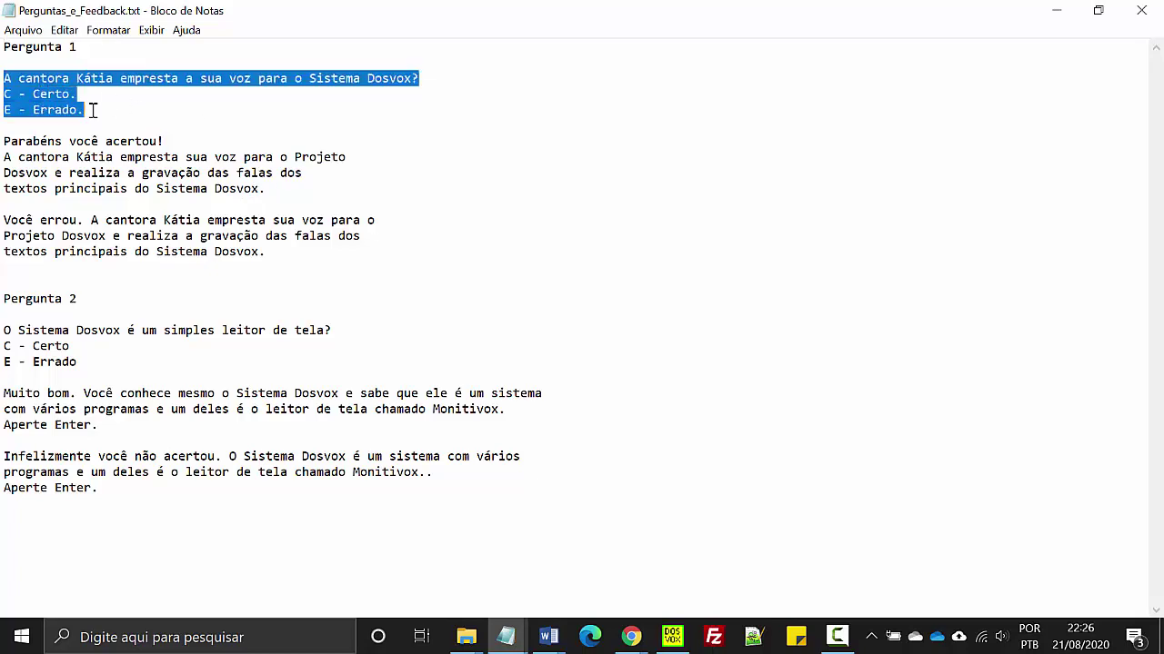
pyautogui.hotkey('ctrl', 'c')
pyautogui.hotkey('alt', 'Tab')
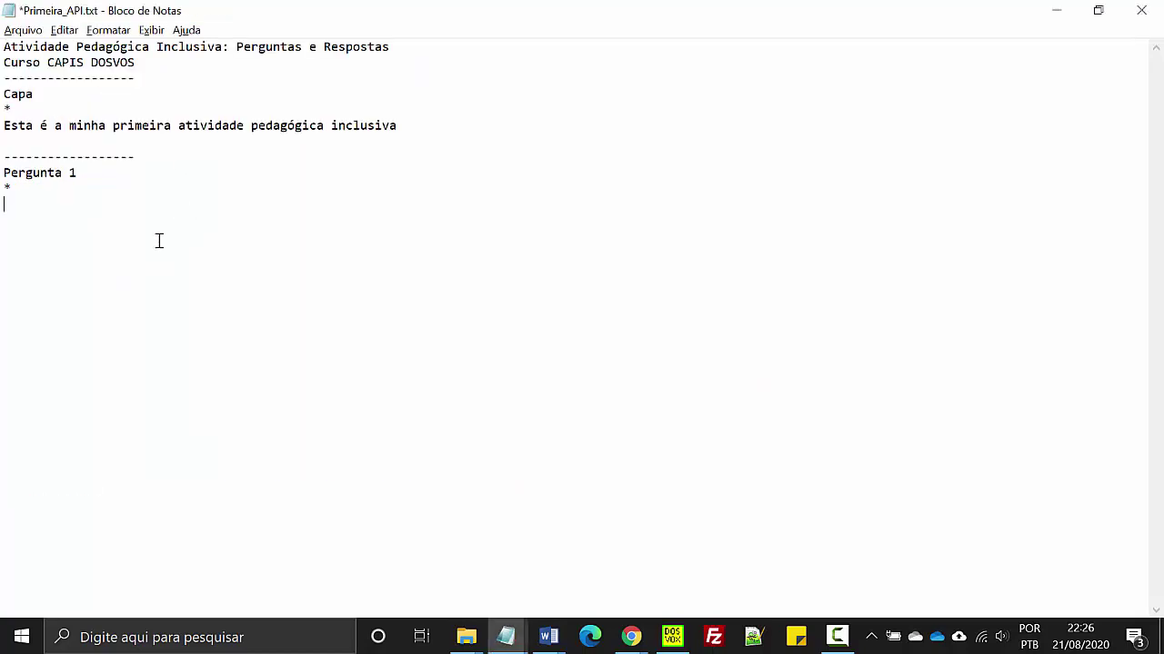
pyautogui.hotkey('ctrl', 'v')
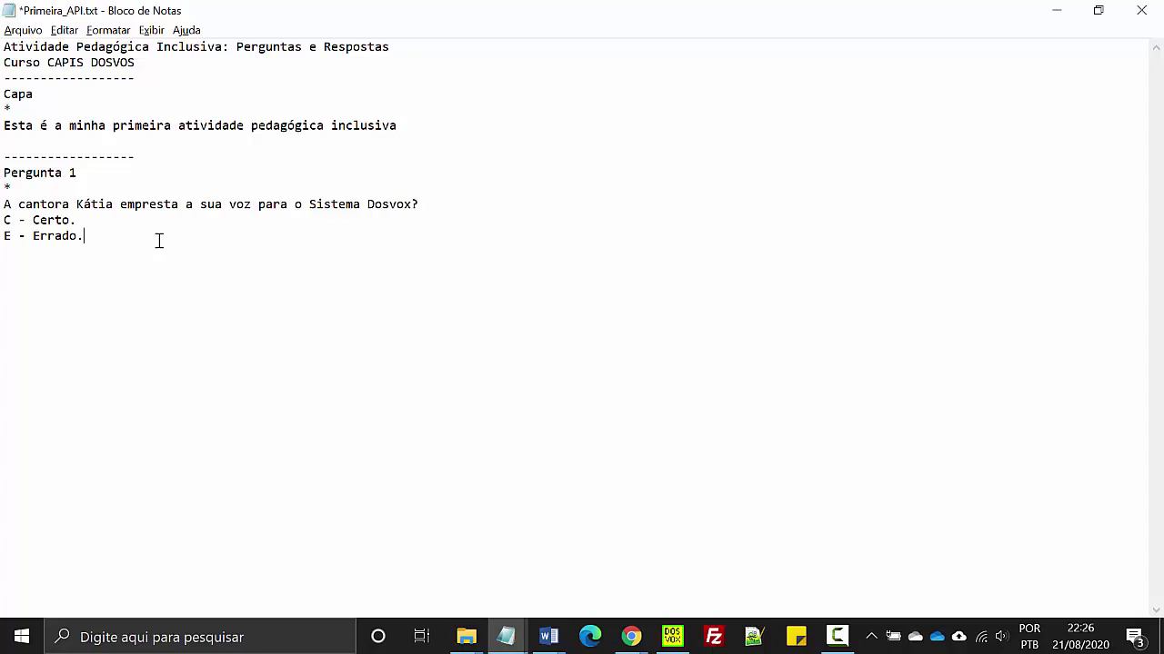
# - Leave a blank line after the question's options and add the answer line "[RESPOSTA] c"
pyautogui.press('Return')
pyautogui.write('[')
pyautogui.write('RESPOSTA')
pyautogui.write(']')
pyautogui.write('c')
# - Add the line "[ACERTO] Acerto 1" below the answer line of Pergunta 1
pyautogui.write('[')
pyautogui.write('Acert')
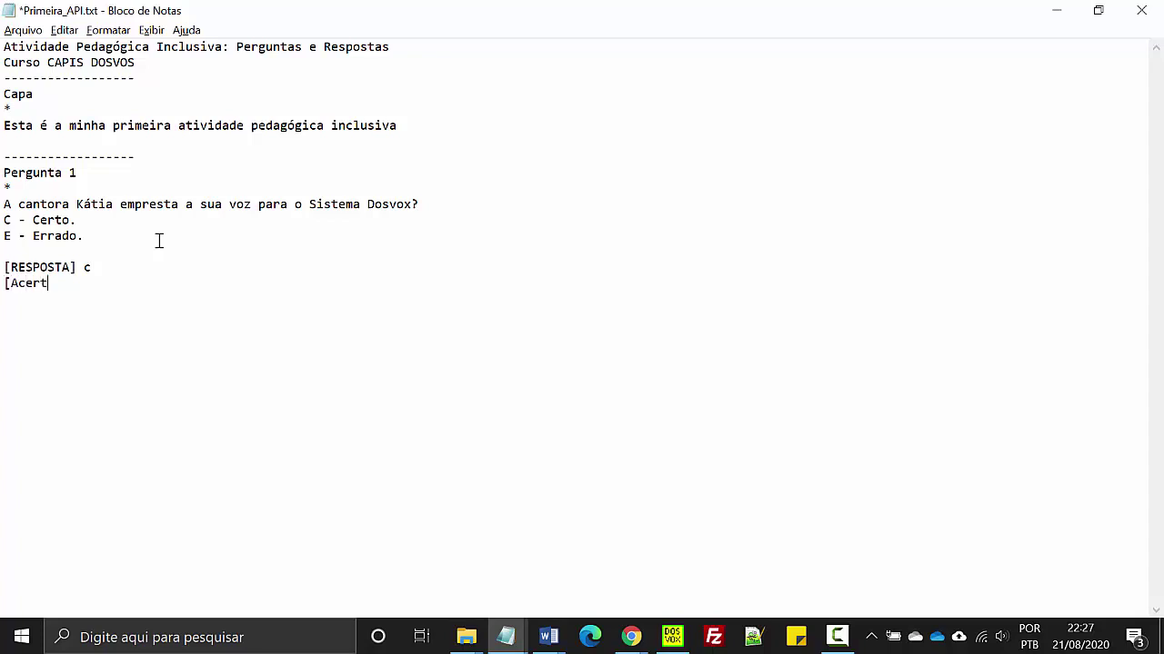
pyautogui.press('BackSpace')
pyautogui.press('BackSpace')
pyautogui.press('BackSpace')
pyautogui.press('BackSpace')
pyautogui.write('CERTO]')
pyautogui.write('Acerto 1')
# - Add the line "[ERRO] Erro 1" below the ACERTO line
pyautogui.press('Return')
pyautogui.write('{ERR')
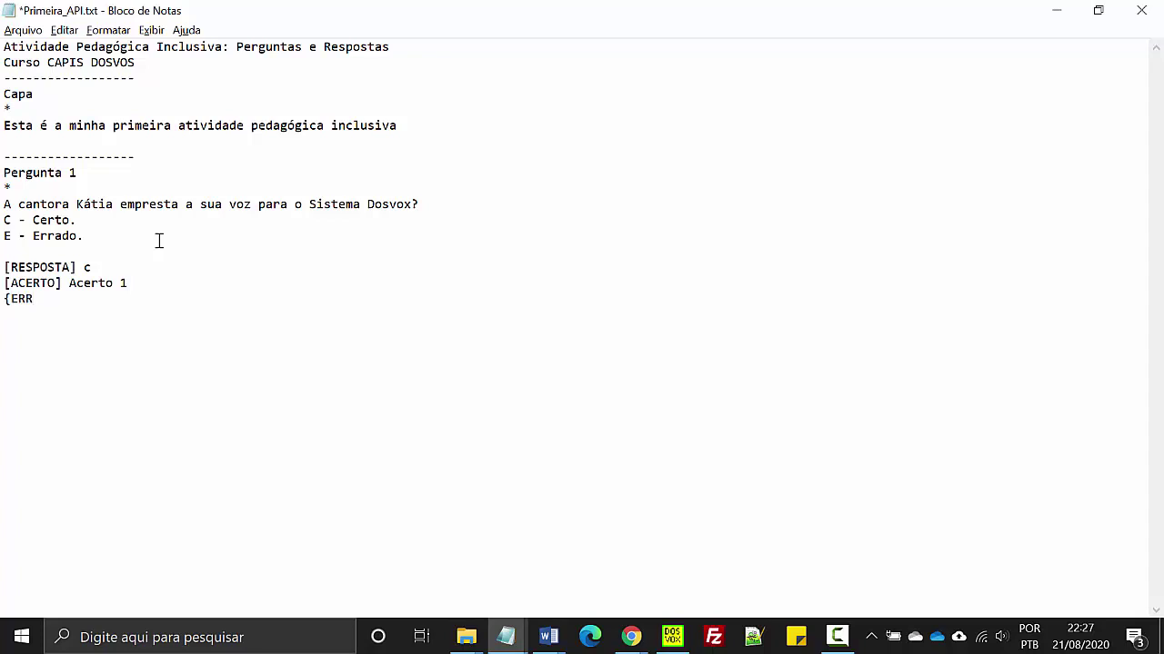
pyautogui.press('BackSpace')
pyautogui.press('BackSpace')
pyautogui.press('BackSpace')
pyautogui.press('BackSpace')
pyautogui.write('[ERRO] Erro 1')
# - Add a dashed separator and an "Acerto 1" section with an asterisk, and copy in the "Parabéns você acertou!" feedback for question 1
pyautogui.write('-------------------')
pyautogui.write('Acerto 1')
pyautogui.write('*')
pyautogui.hotkey('alt', 'Tab')
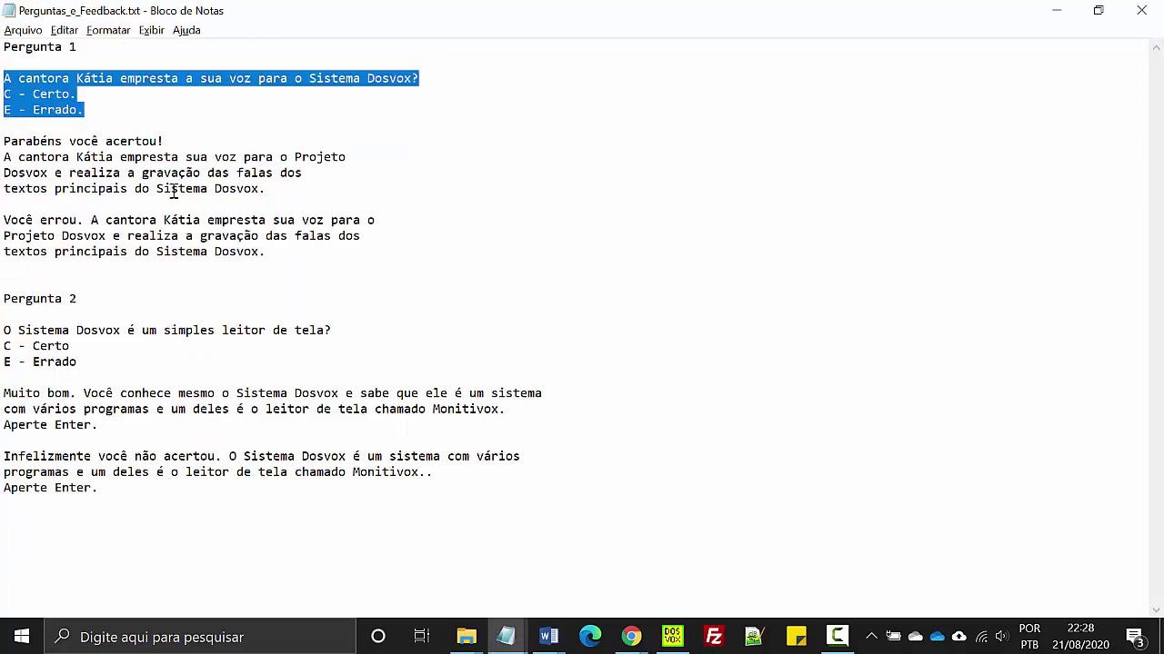
pyautogui.moveTo(266, 188); pyautogui.dragTo(4, 148)
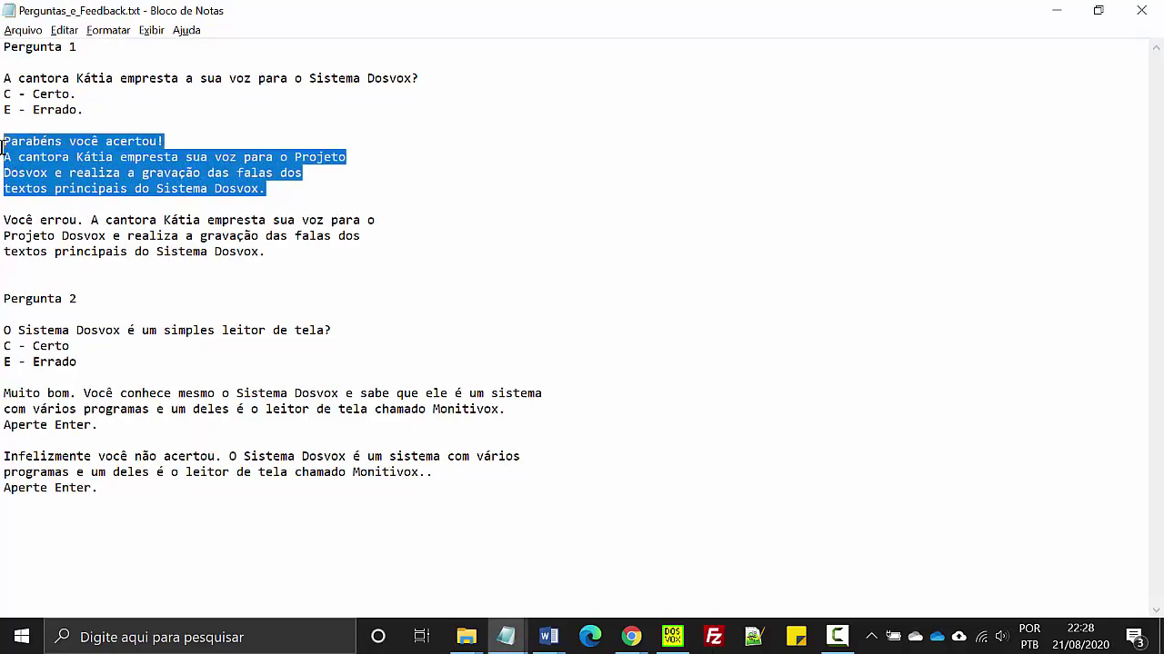
pyautogui.hotkey('alt', 'Tab')
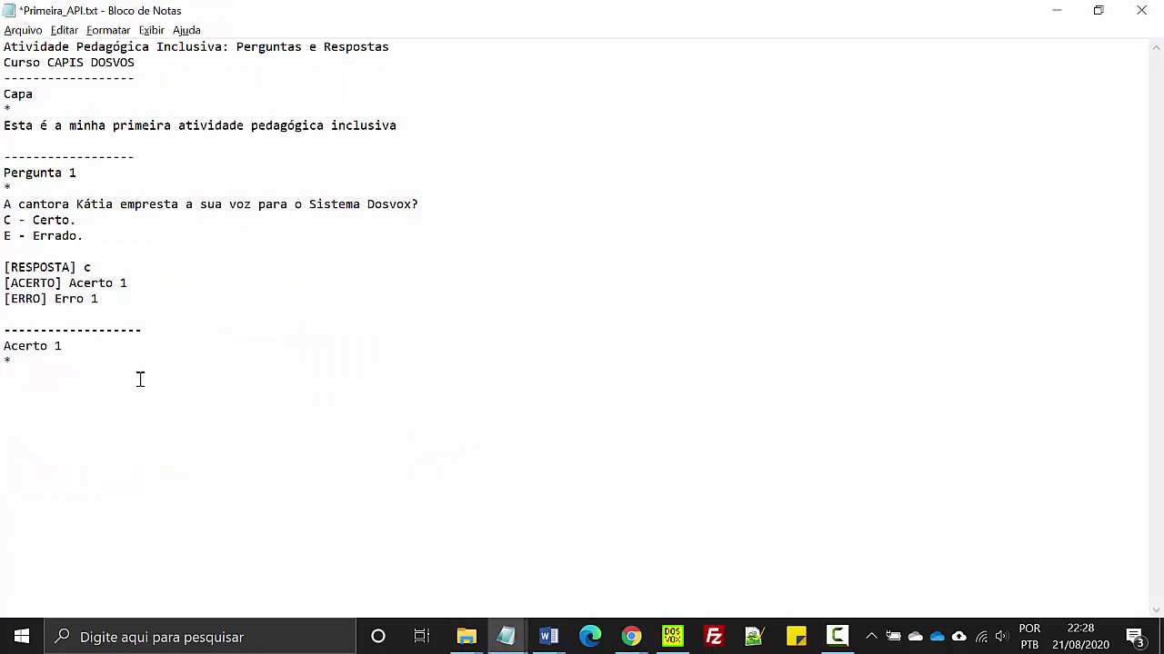
pyautogui.hotkey('ctrl', 'v')
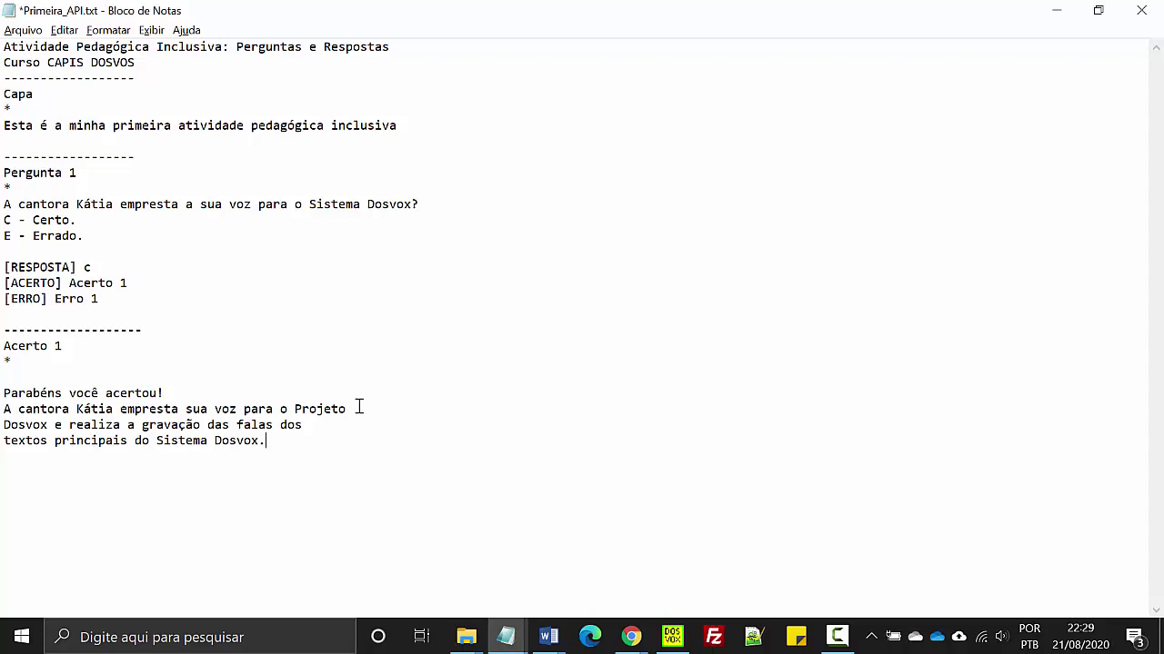
# - End the Acerto 1 section with "Aperte Enter" and "[DESVIO] Pergunta 2", each preceded by a blank line
pyautogui.press('Return')
pyautogui.press('Return')
pyautogui.write('Aperte Enter')
pyautogui.press('Return')
pyautogui.press('Return')
pyautogui.write('[DESVIO')
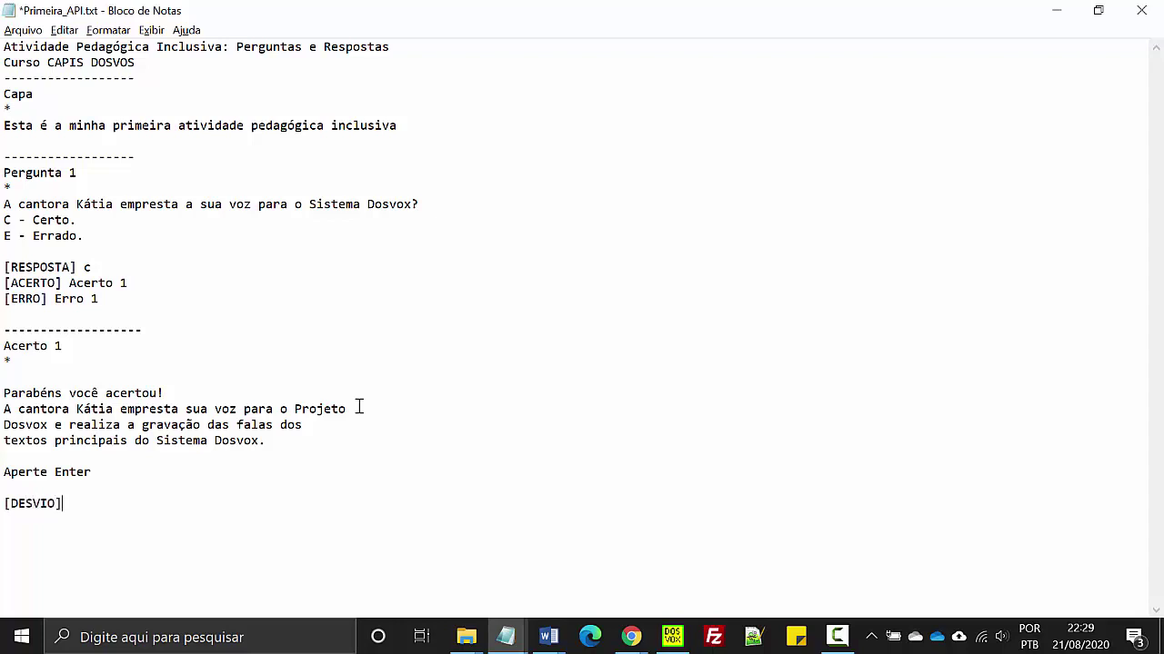
pyautogui.write('] Pergunta')
pyautogui.write(' 2')
# - Add a dashed separator and the section heading "Erro 1" with an asterisk on the following line
pyautogui.write('----------')
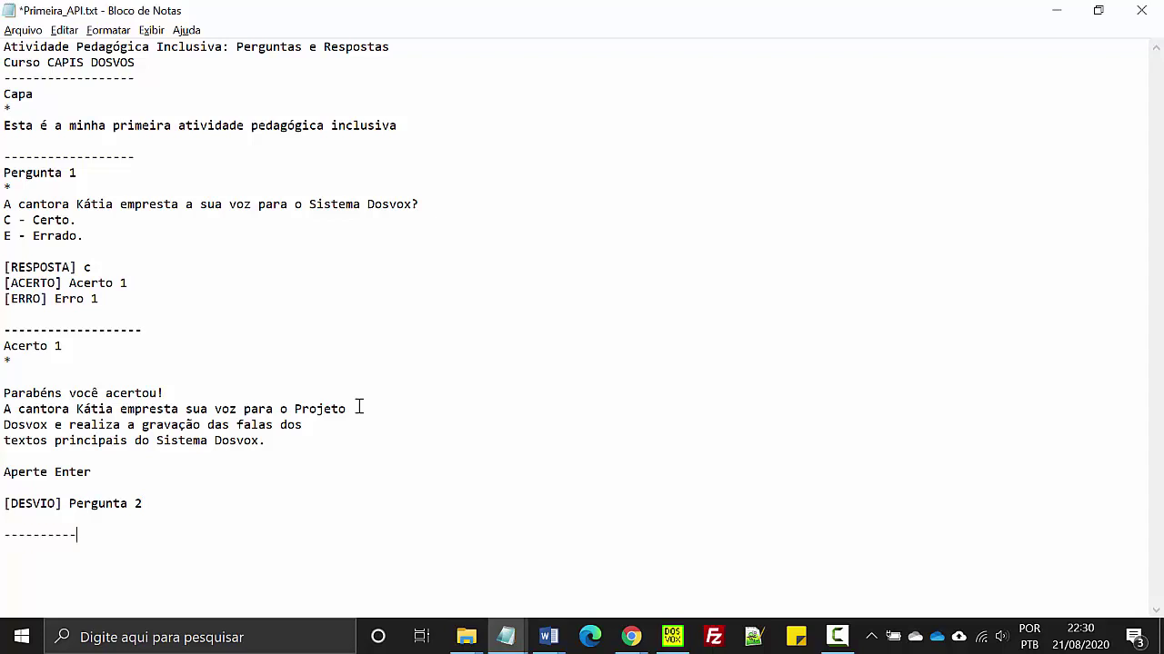
pyautogui.write('--------')
pyautogui.press('Return')
pyautogui.write('Erro')
pyautogui.write(' 1 ')
pyautogui.write('*')
# - Copy question 1's "Você errou." feedback from Perguntas_e_Feedback.txt into the Erro 1 section, followed by a blank line
pyautogui.hotkey('alt', 'Tab')
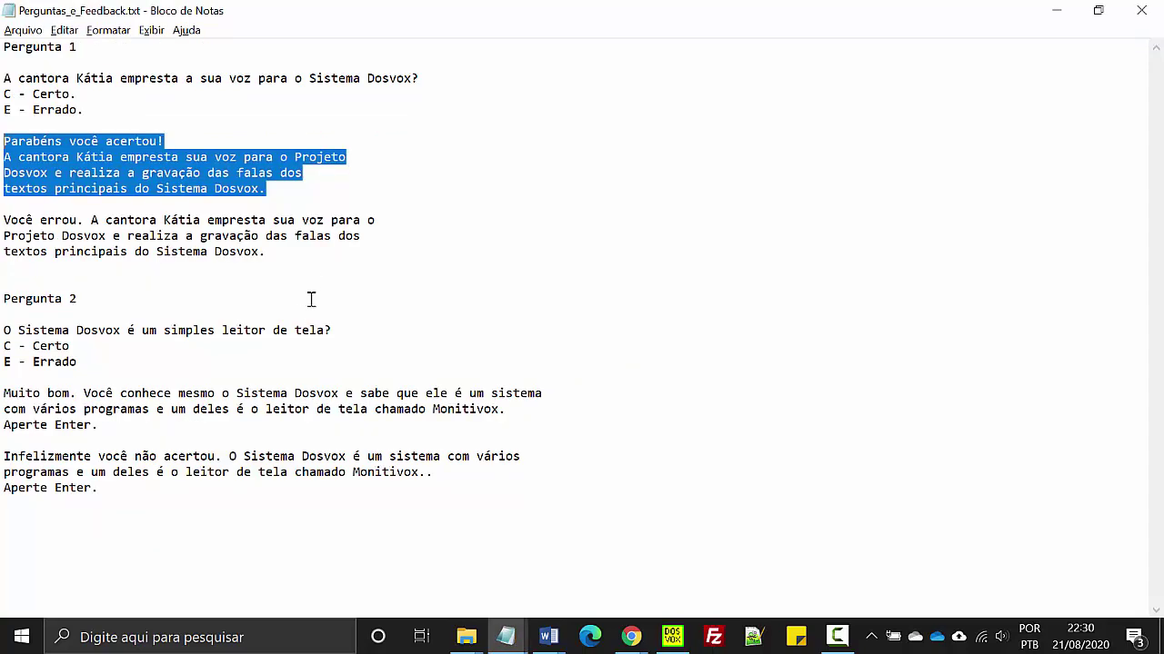
pyautogui.click(265, 252)
pyautogui.moveTo(252, 253); pyautogui.dragTo(7, 219)
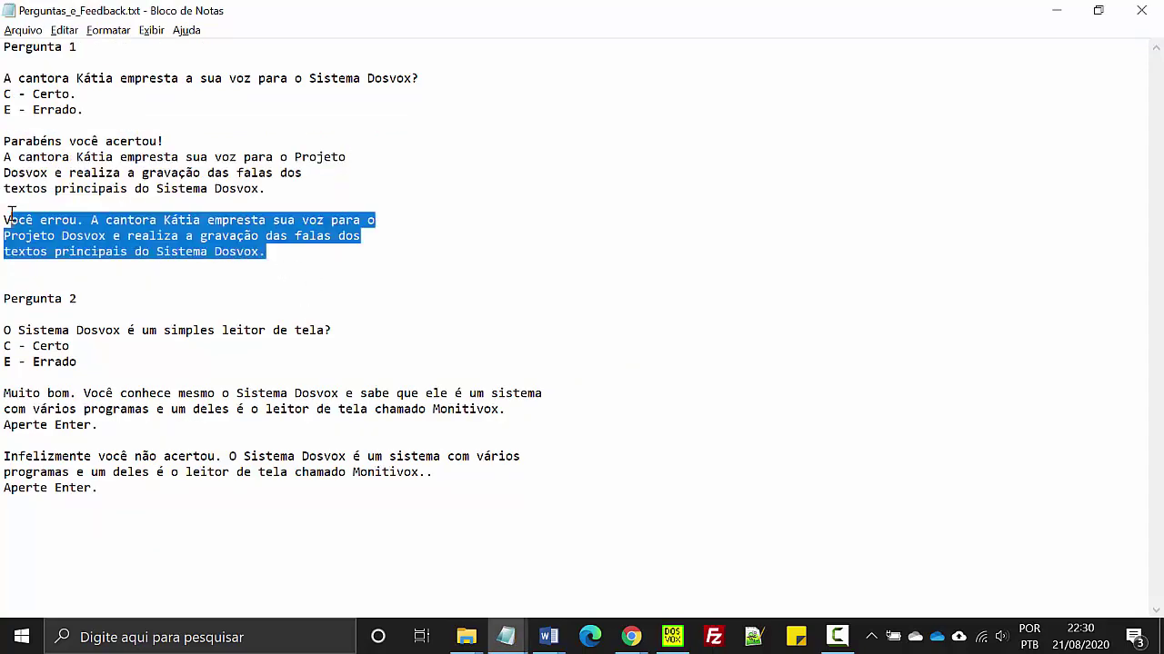
pyautogui.hotkey('ctrl', 'c')
pyautogui.hotkey('alt', 'Tab')
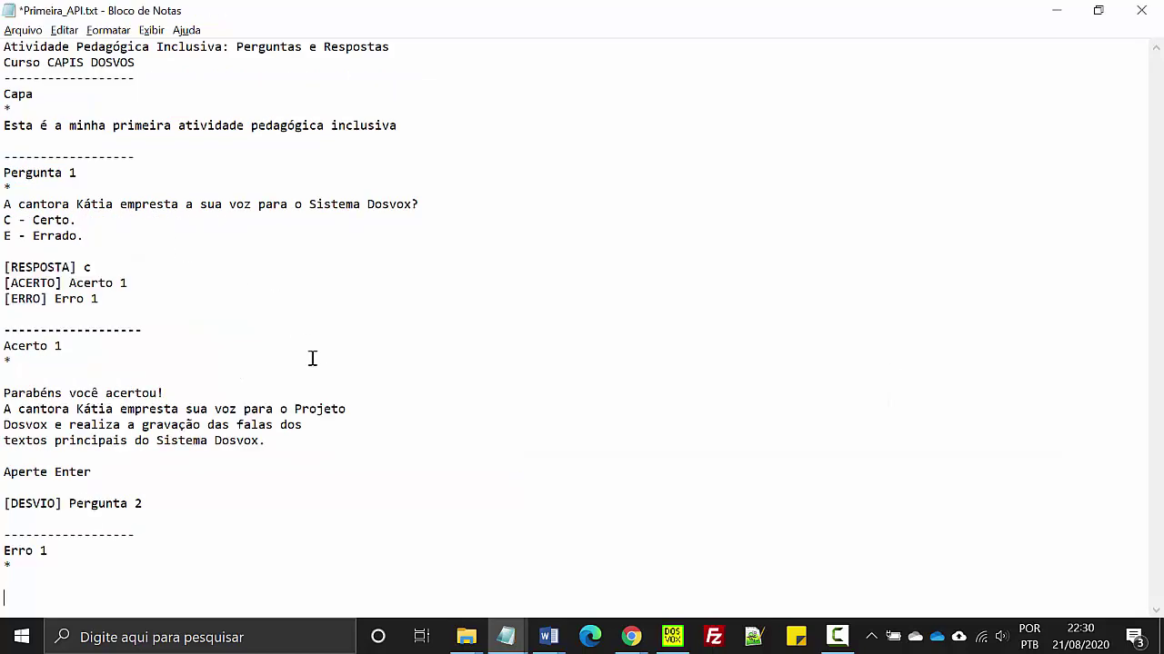
pyautogui.hotkey('ctrl', 'v')
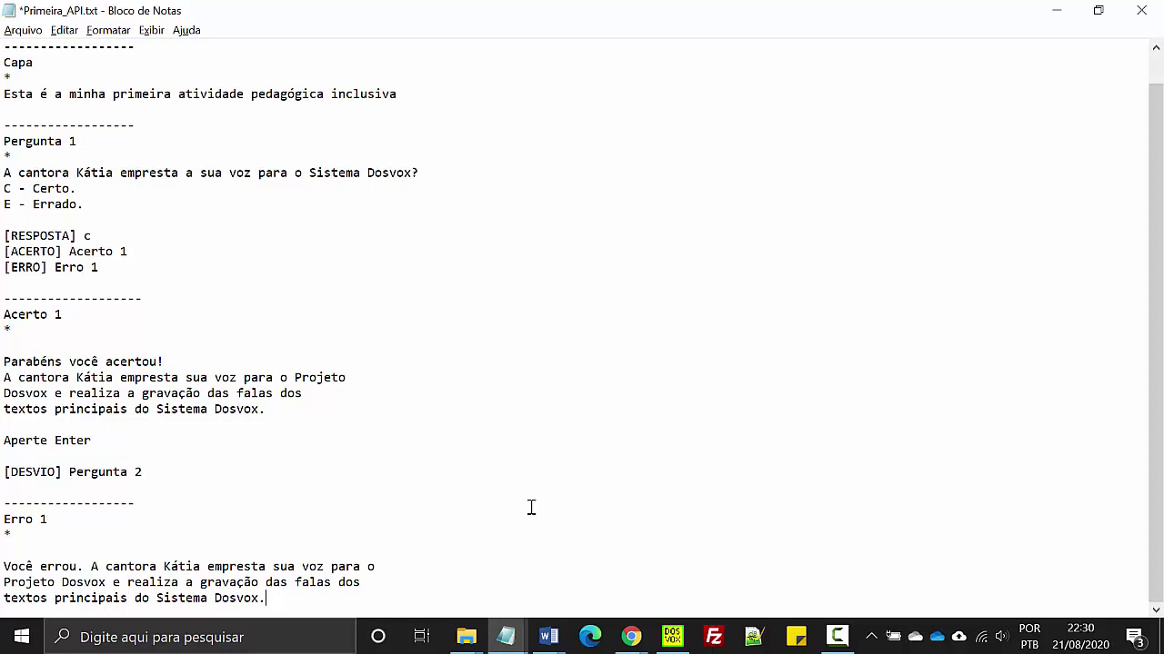
pyautogui.press('Return')
pyautogui.press('Return')
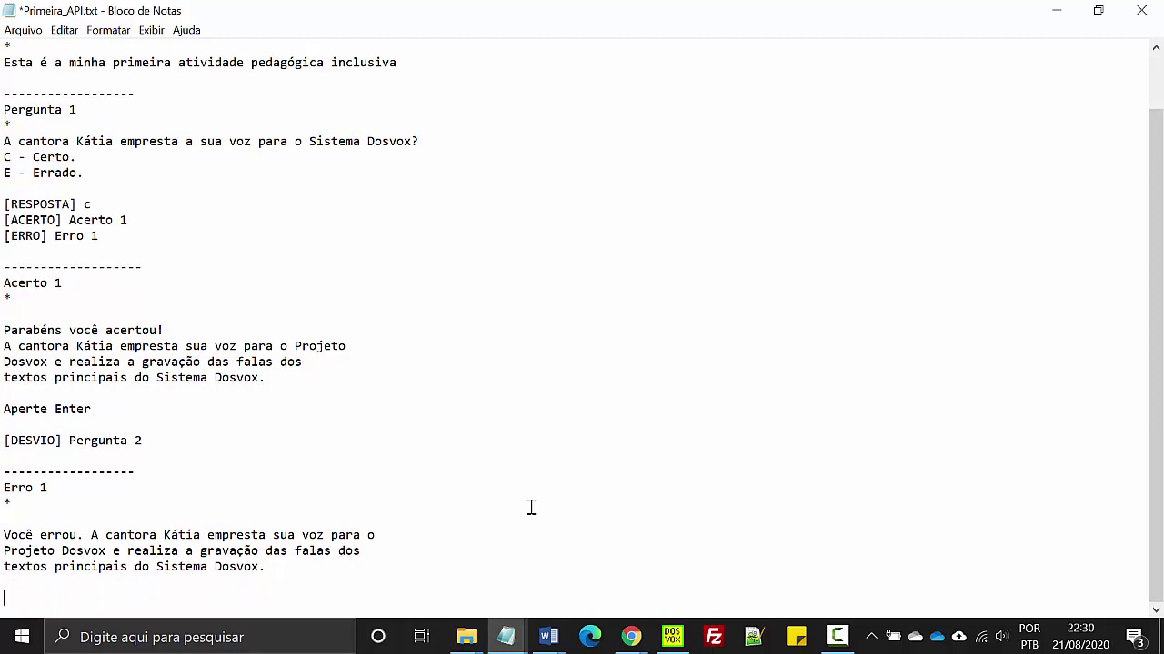
# - End the Erro 1 section with "[DESVIO] Pergunta 2" and add a dashed separator after a blank line
pyautogui.write('[DESVIO] Pergunta 2')
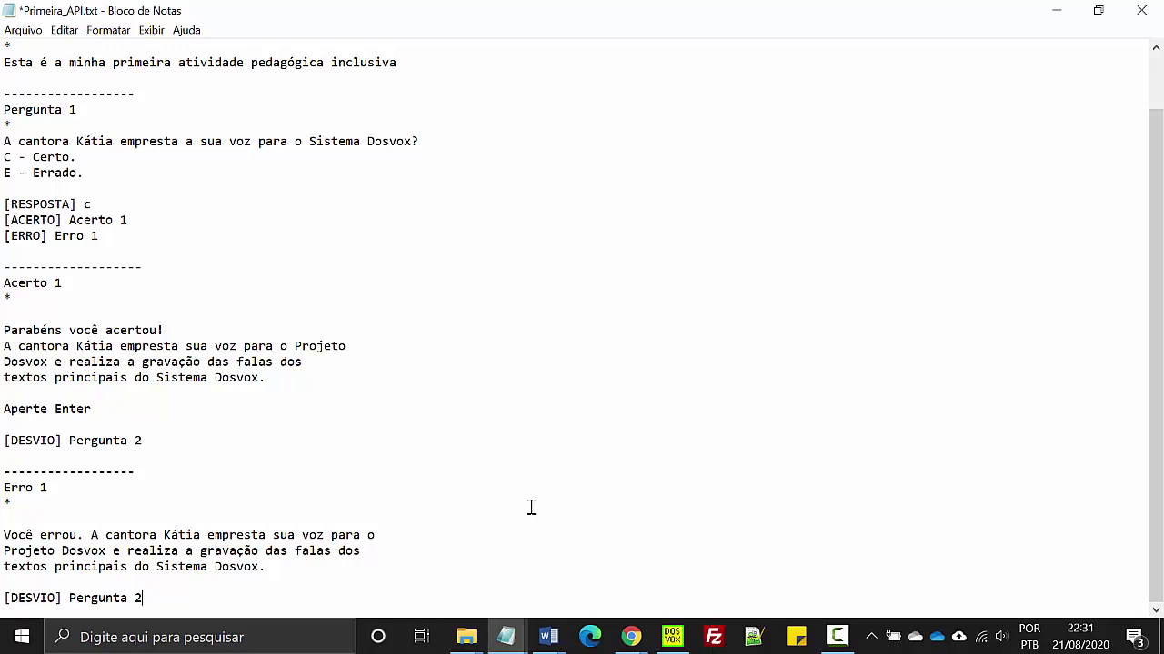
pyautogui.press('Return')
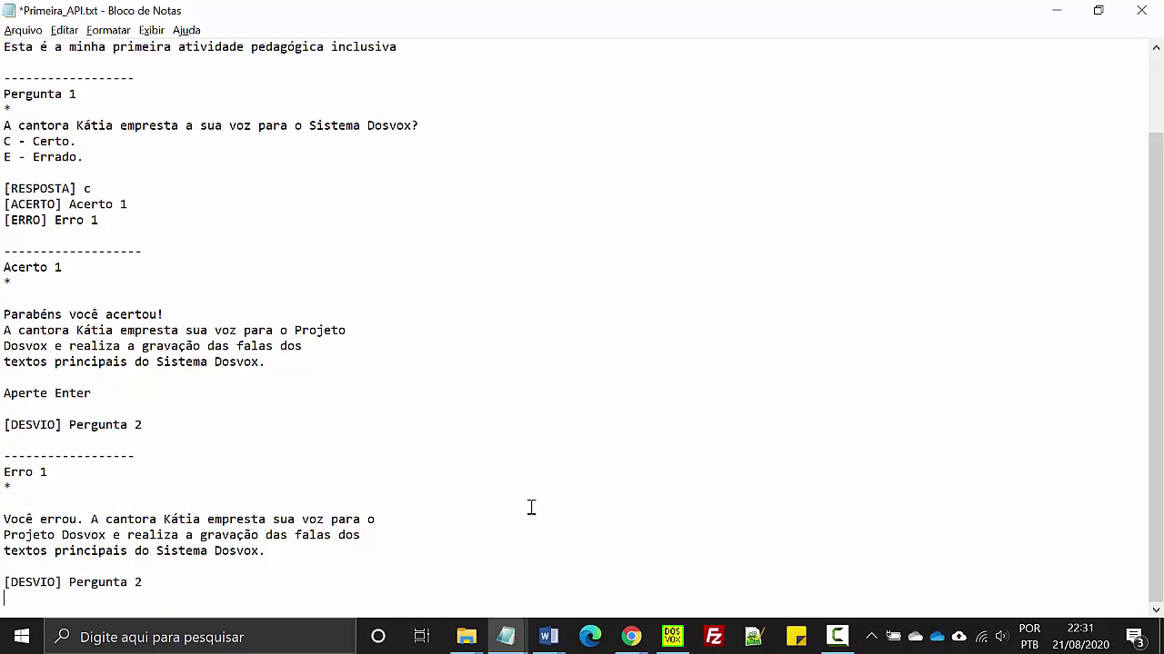
pyautogui.press('Return')
pyautogui.write('----------')
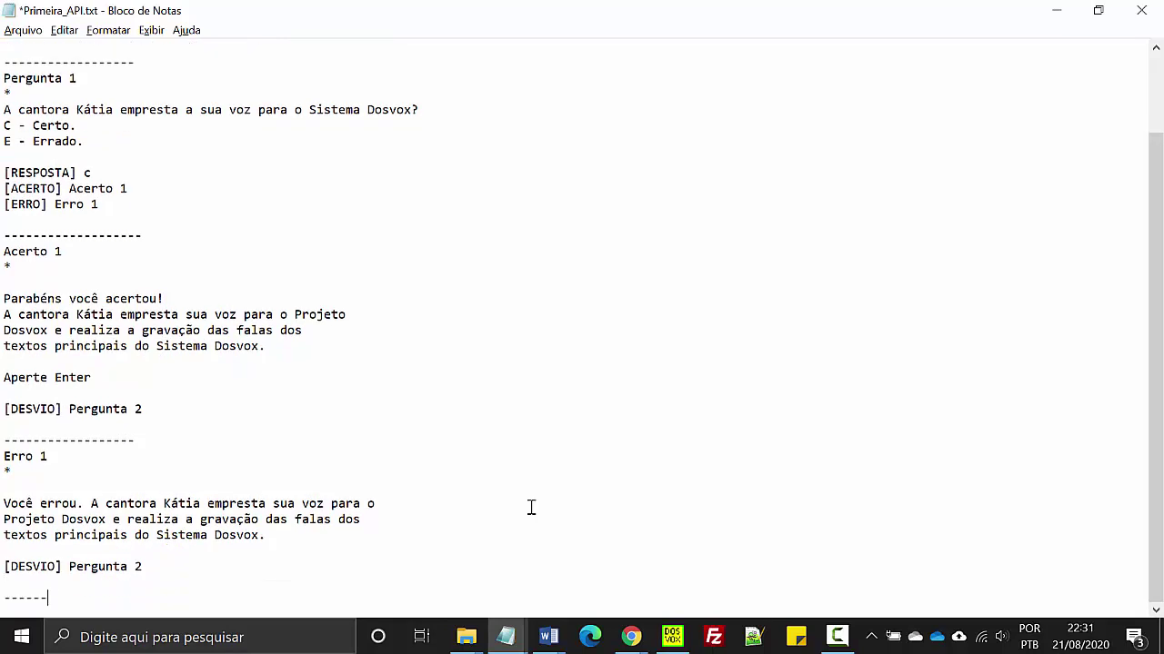
pyautogui.write('--------')
# - Duplicate the block from the Pergunta 1 heading through Erro 1's [DESVIO] line below the last separator, leaving a blank line between them
pyautogui.moveTo(155, 563); pyautogui.dragTo(5, 80)
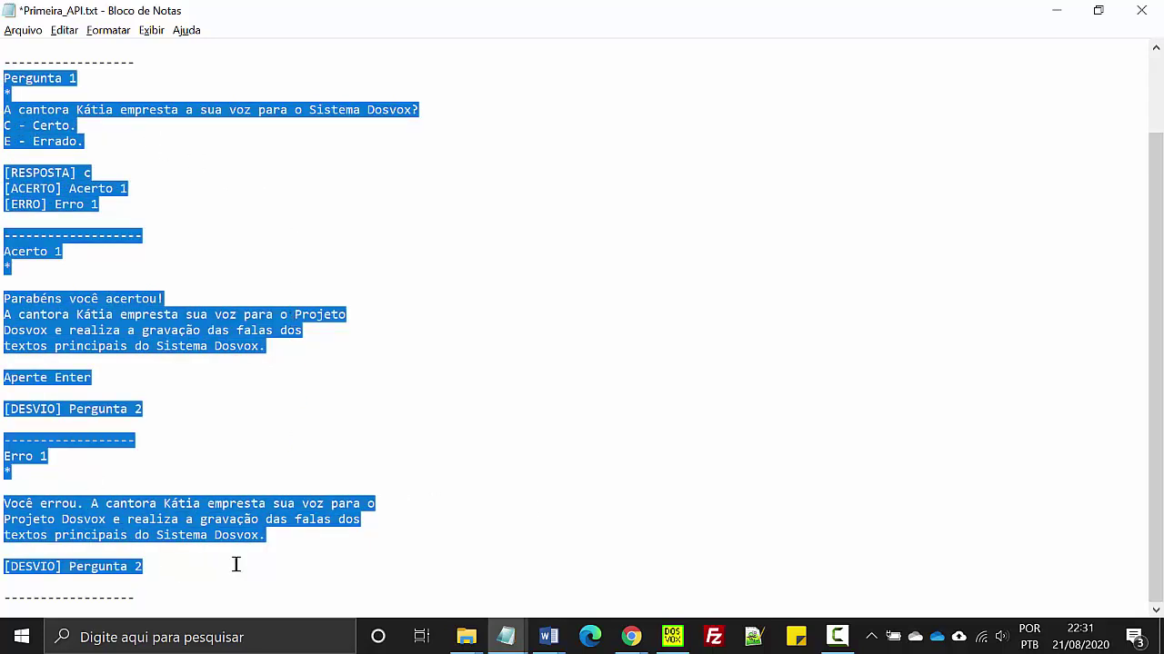
pyautogui.click(203, 600)
pyautogui.press('Return')
pyautogui.press('Return')
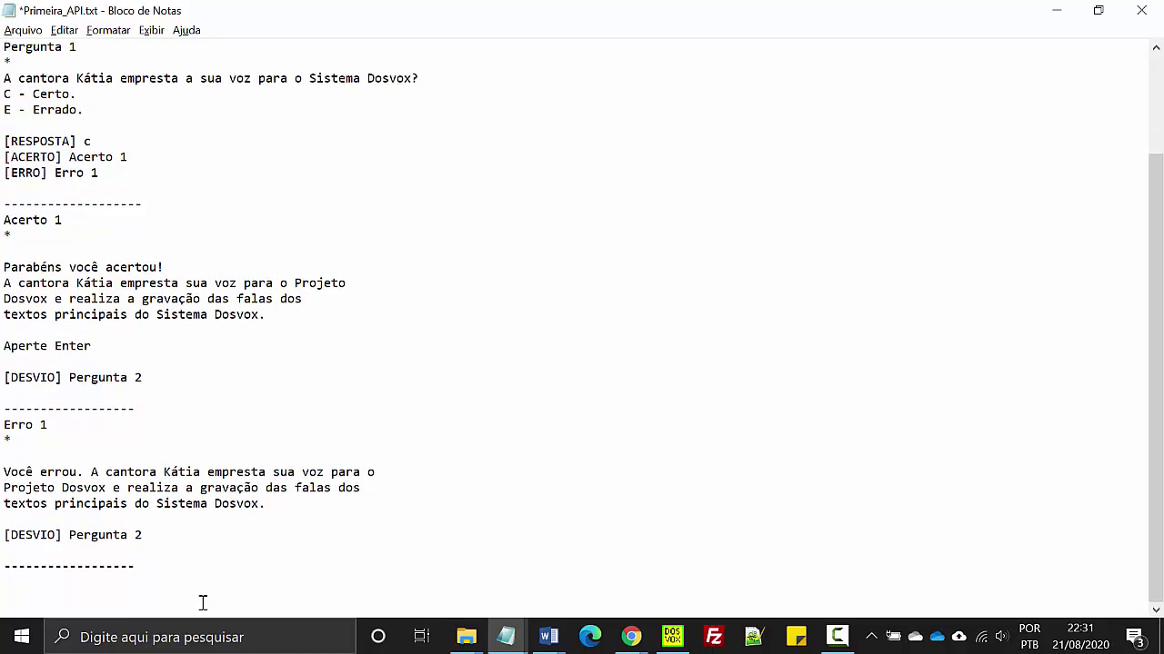
pyautogui.hotkey('ctrl', 'v')
# - Rename the duplicated block's question heading to "Pergunta 2"
pyautogui.scroll(9, 220, 496)
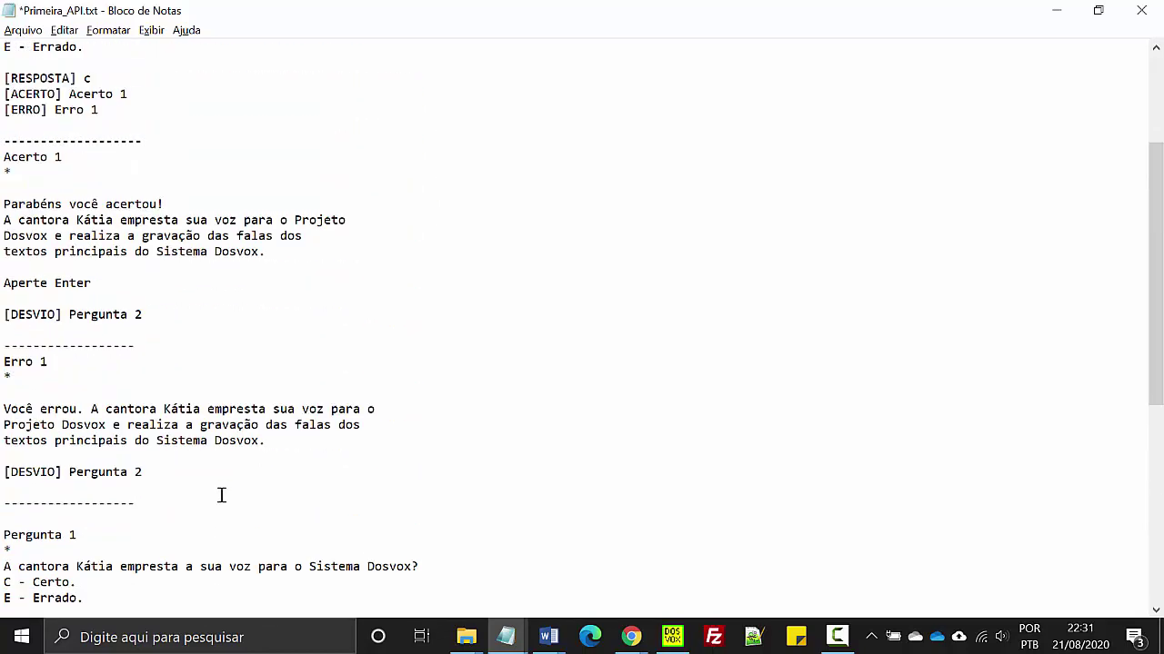
pyautogui.scroll(4, 220, 495)
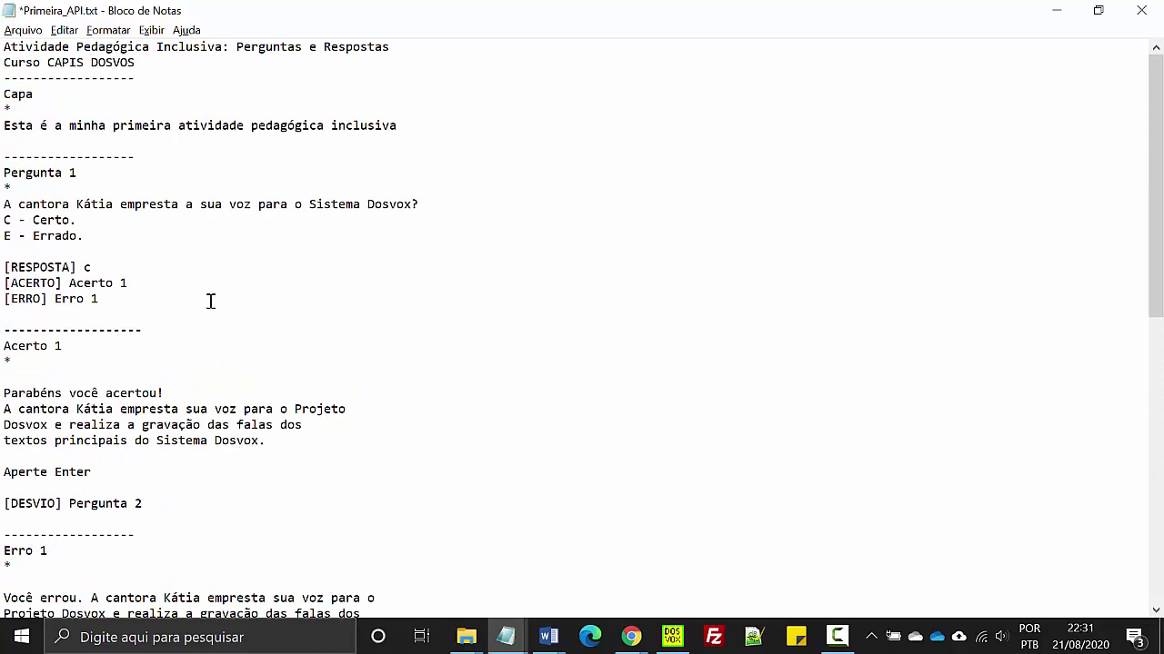
pyautogui.scroll(-3, 98, 204)
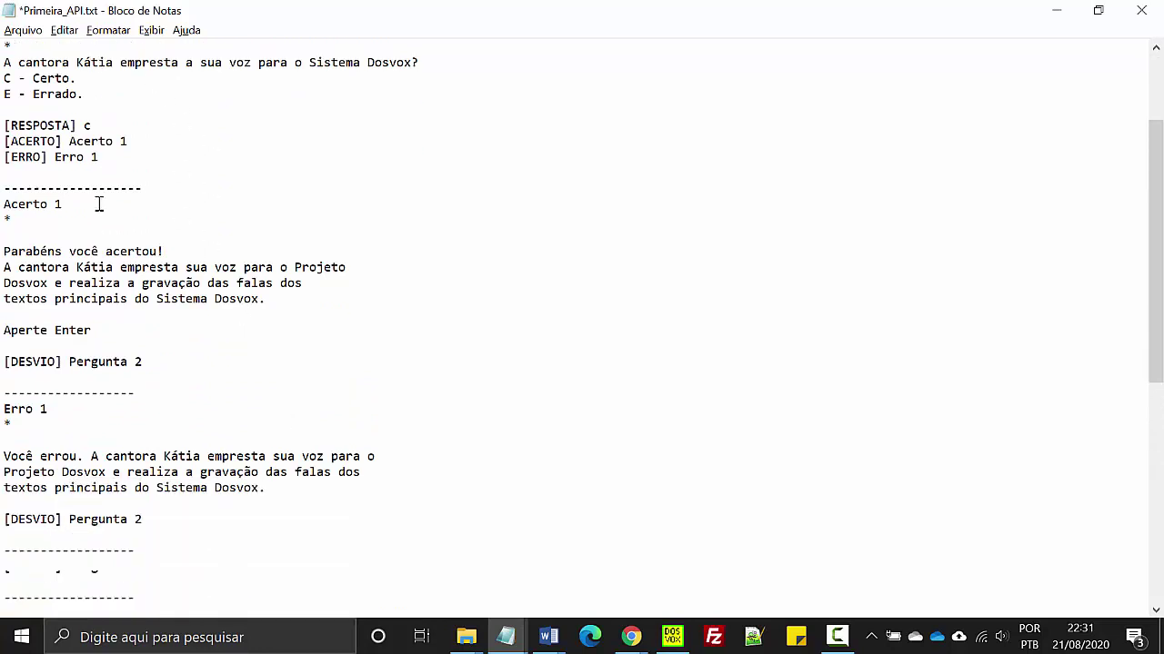
pyautogui.scroll(-3, 136, 317)
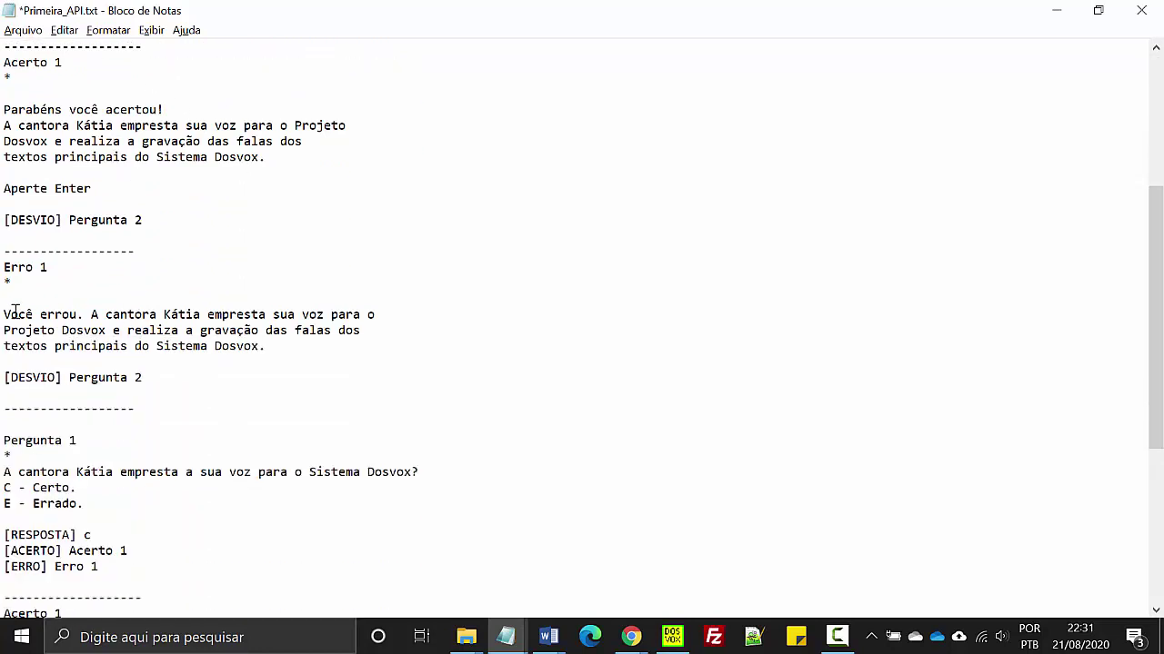
pyautogui.scroll(-3, 166, 325)
pyautogui.click(87, 294)
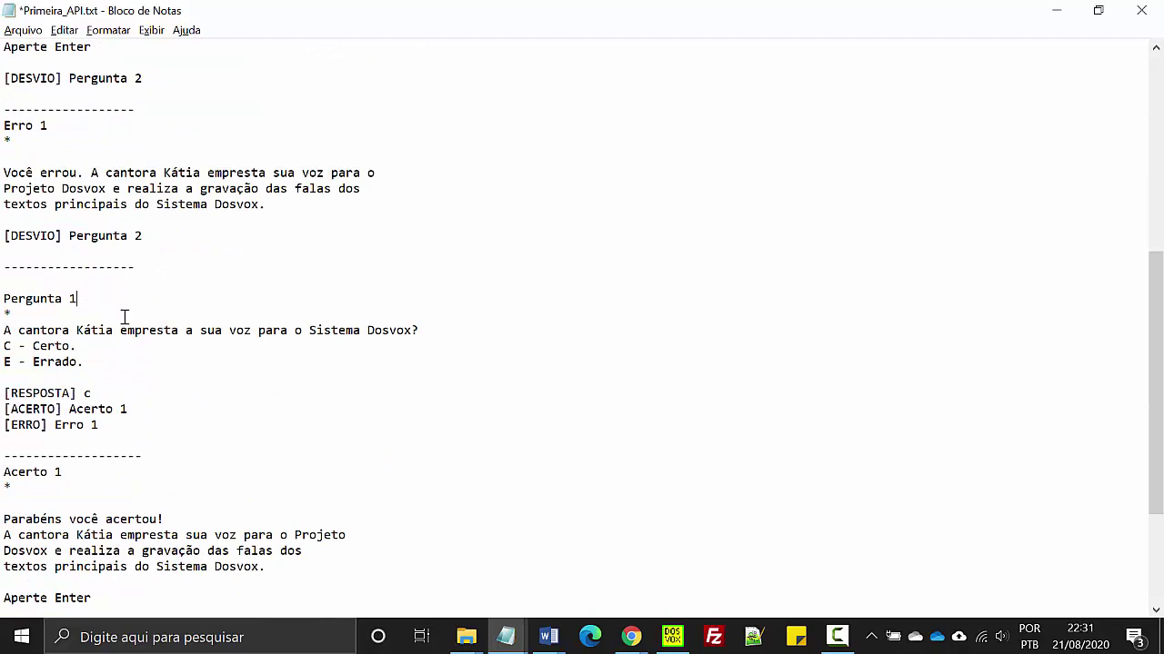
pyautogui.press('BackSpace')
pyautogui.write('2')
# - Replace the question and options under Pergunta 2 with "O Sistema Dosvox é um simples leitor de tela?" and its options from Perguntas_e_Feedback.txt
pyautogui.hotkey('alt', 'Tab')
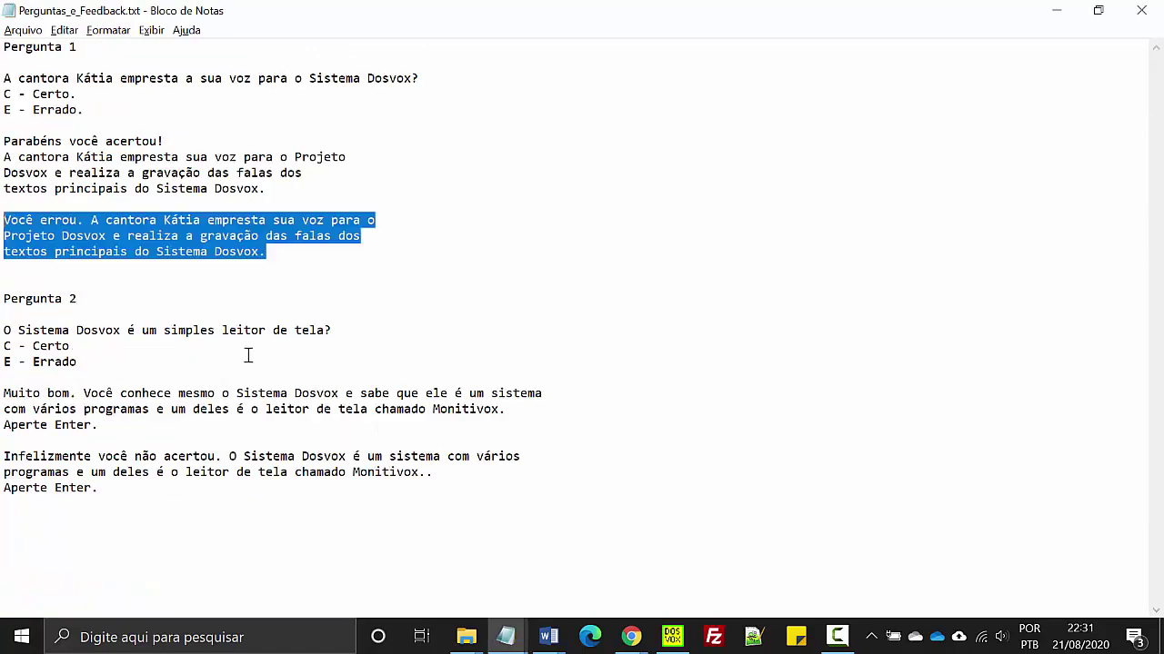
pyautogui.moveTo(77, 362); pyautogui.dragTo(3, 332)
pyautogui.hotkey('ctrl', 'c')
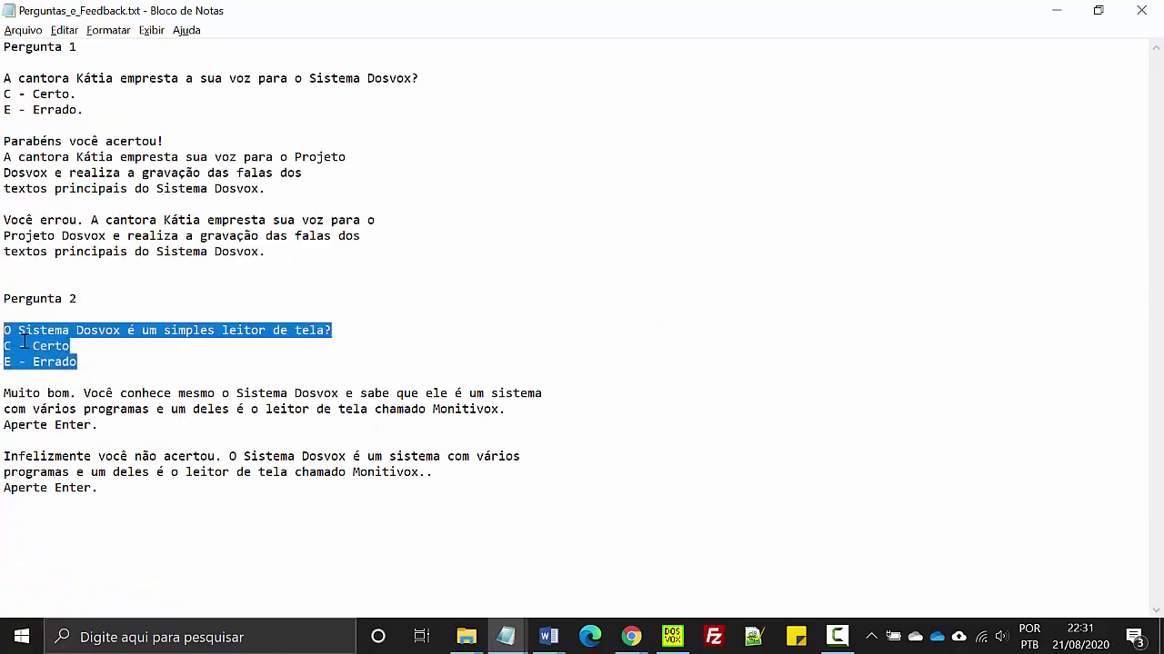
pyautogui.hotkey('alt', 'Tab')
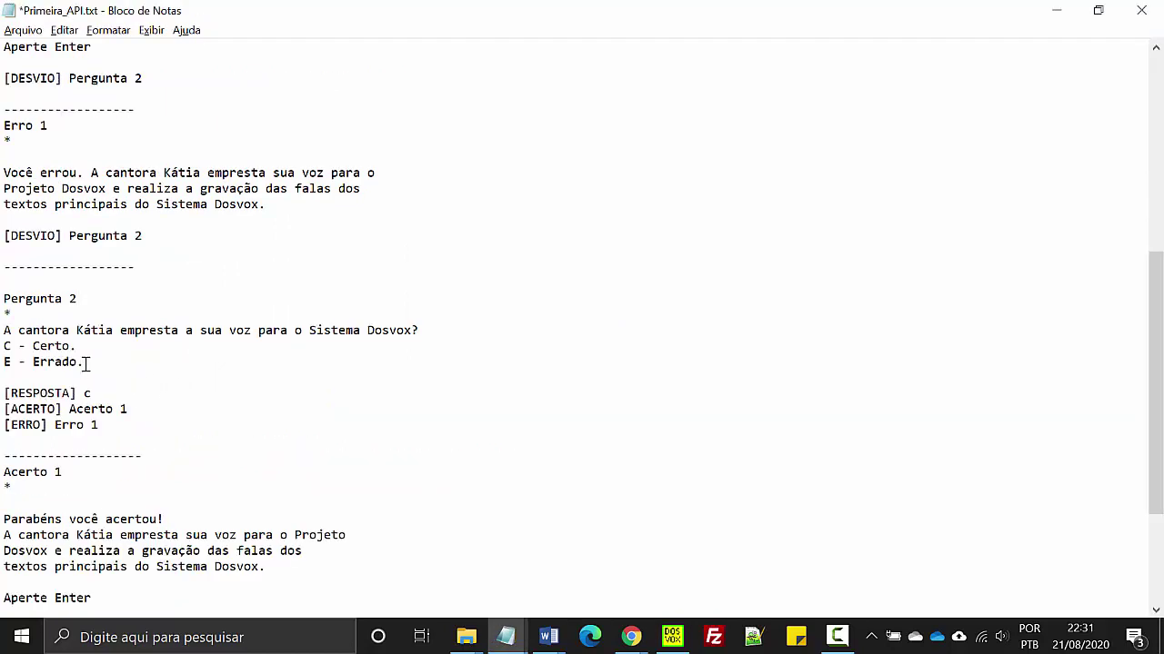
pyautogui.moveTo(84, 362); pyautogui.dragTo(3, 337)
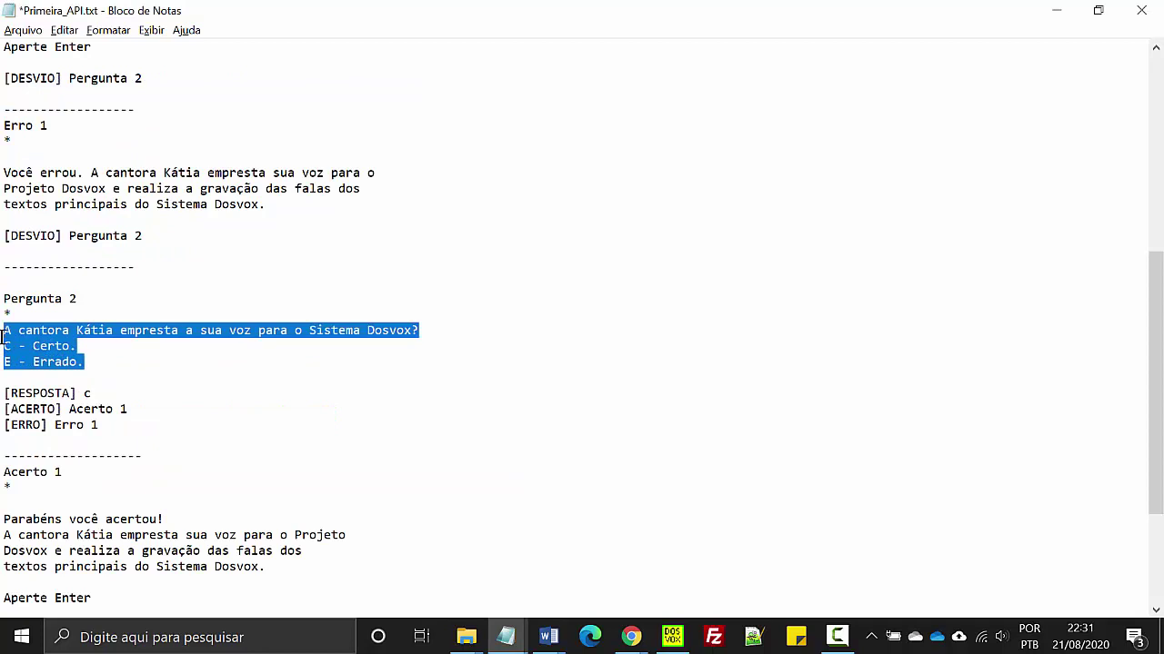
pyautogui.hotkey('ctrl', 'v')
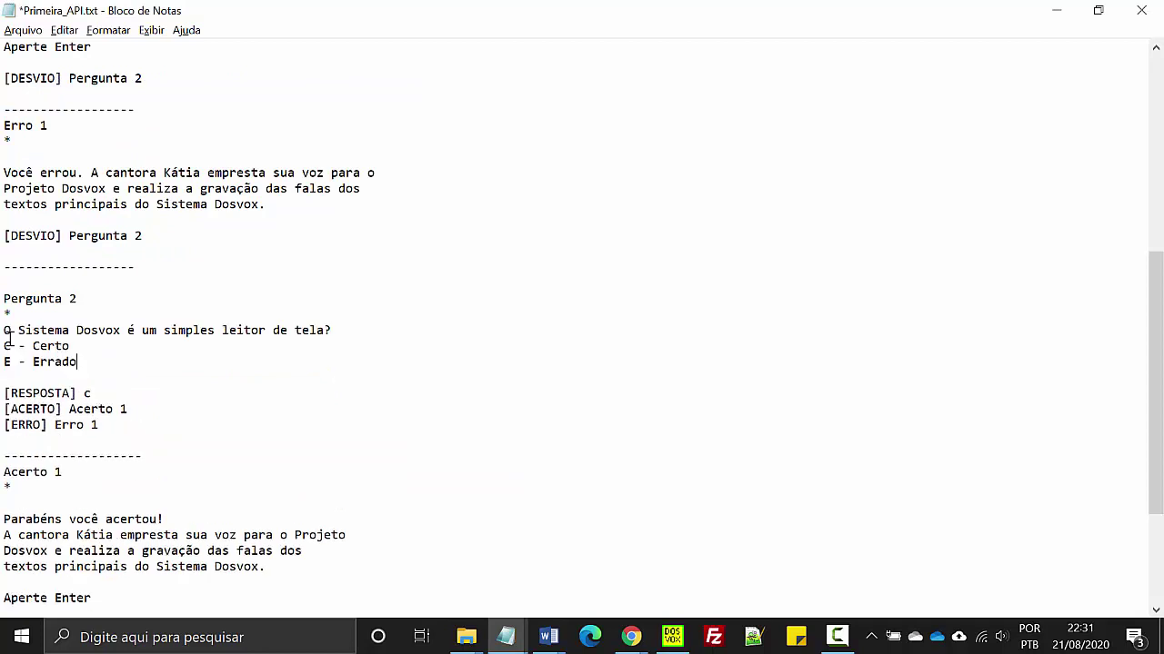
# - Set Pergunta 2's [RESPOSTA] to e, [ACERTO] to Acerto 2 and [ERRO] to Erro 2
pyautogui.click(93, 394)
pyautogui.press('BackSpace')
pyautogui.write('e')
pyautogui.click(143, 409)
pyautogui.press('BackSpace')
pyautogui.write('2')
pyautogui.click(110, 429)
pyautogui.press('BackSpace')
pyautogui.write('2')
# - Rename the duplicated Acerto section's heading to "Acerto 2"
pyautogui.scroll(-2, 116, 438)
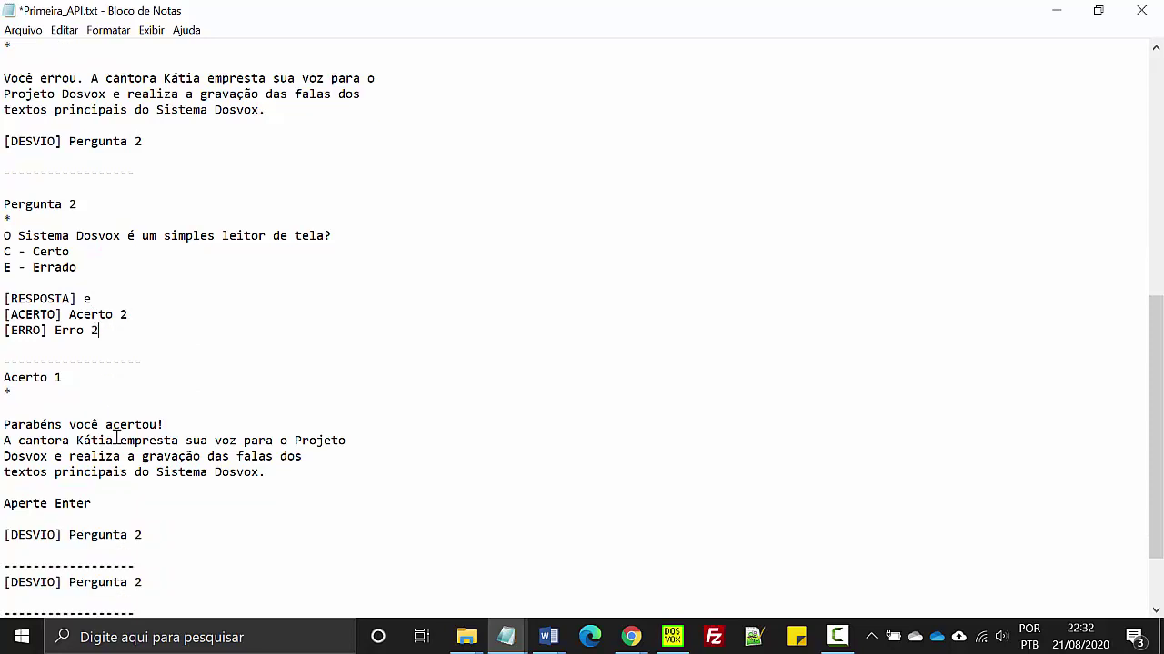
pyautogui.click(86, 380)
pyautogui.press('BackSpace')
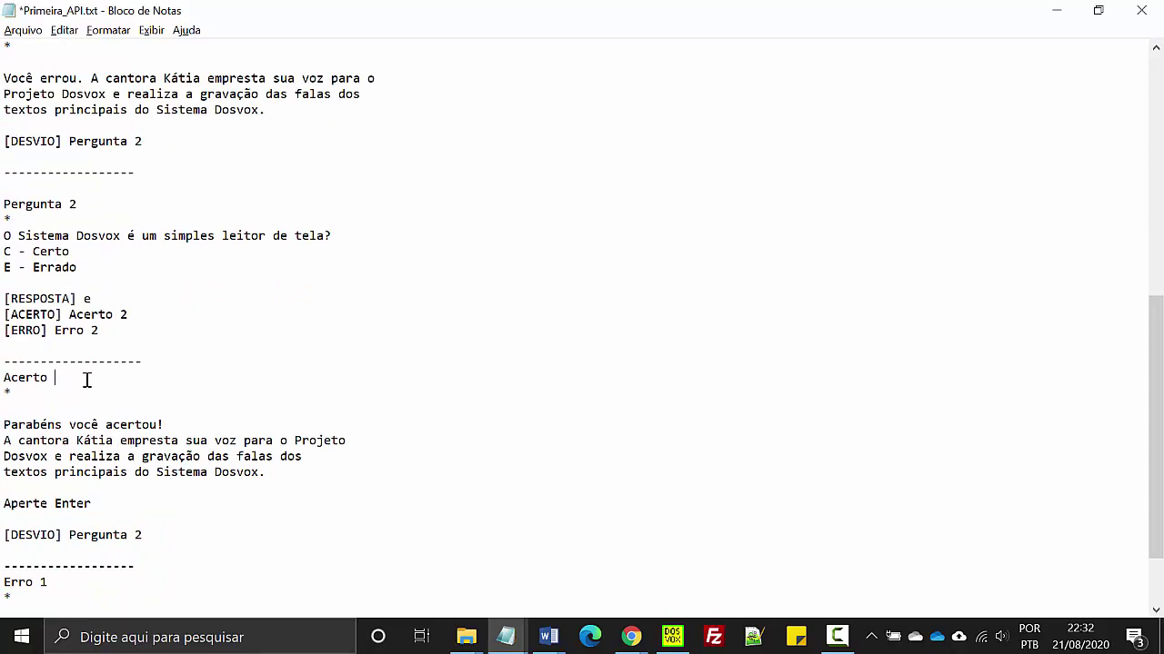
pyautogui.write('2')
# - Replace the Acerto 2 feedback with question 2's "Muito bom." text, including "Aperte Enter.", from Perguntas_e_Feedback.txt
pyautogui.hotkey('alt', 'Tab')
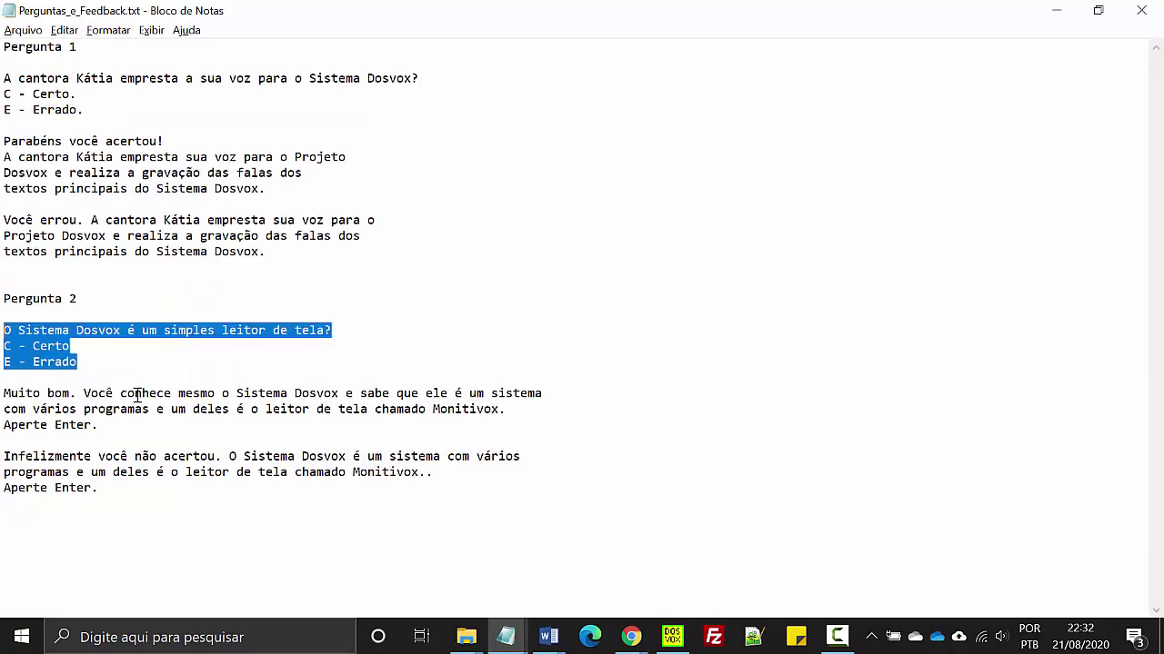
pyautogui.click(112, 426)
pyautogui.moveTo(111, 426); pyautogui.dragTo(3, 396)
pyautogui.hotkey('ctrl', 'c')
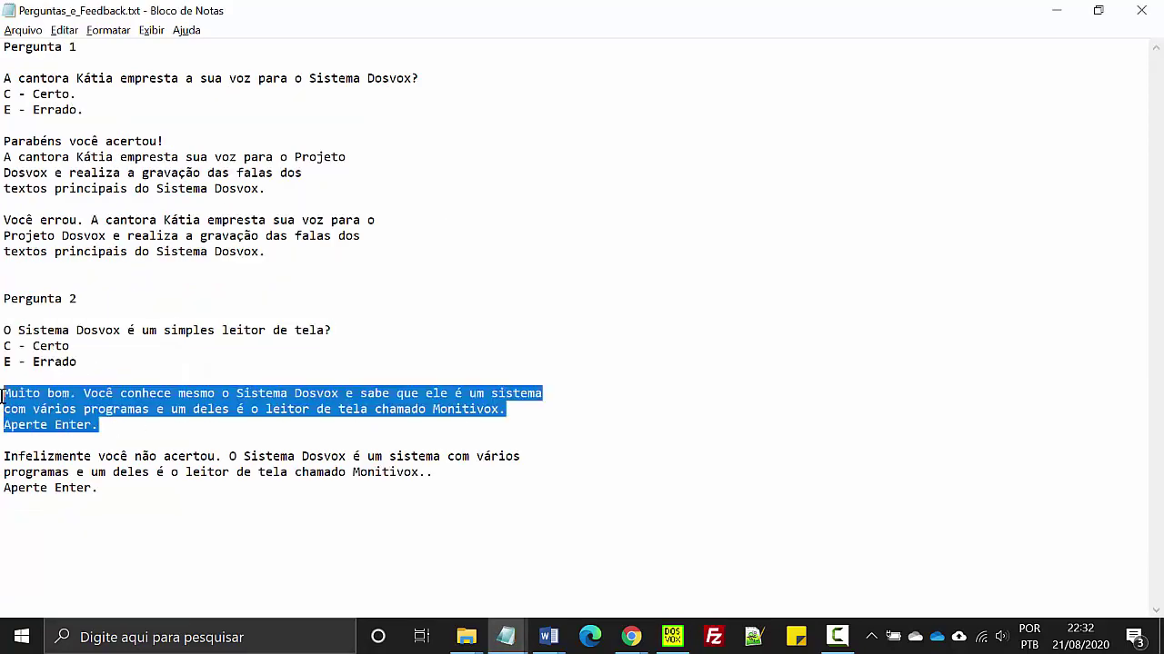
pyautogui.hotkey('alt', 'Tab')
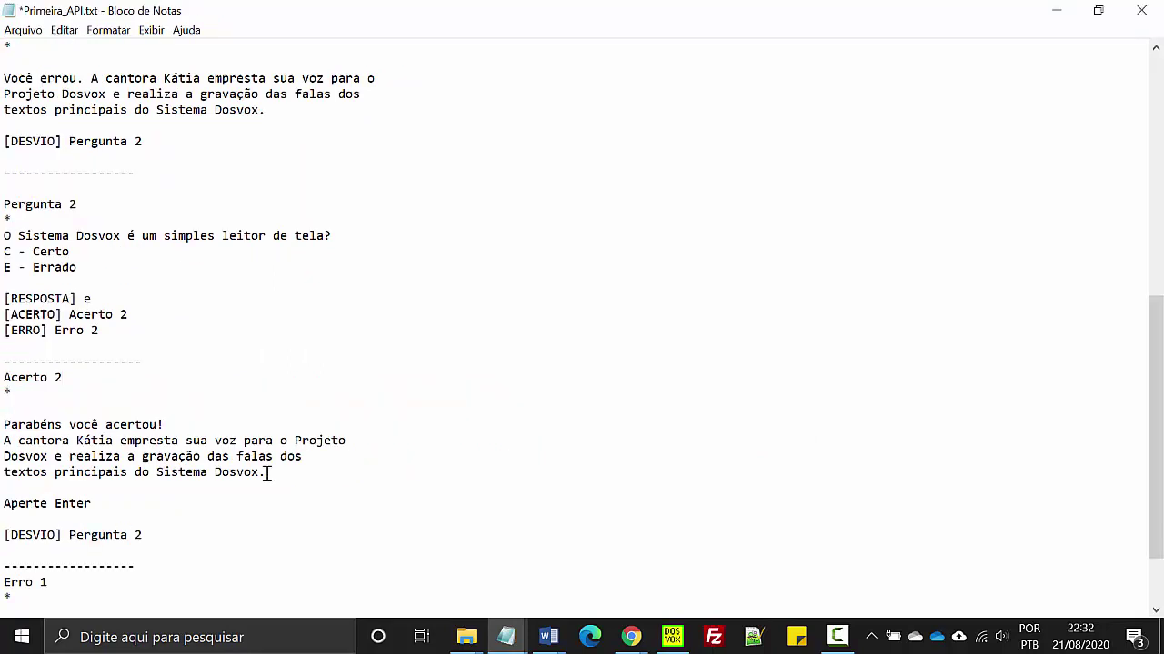
pyautogui.moveTo(265, 472); pyautogui.dragTo(4, 426)
pyautogui.hotkey('ctrl', 'v')
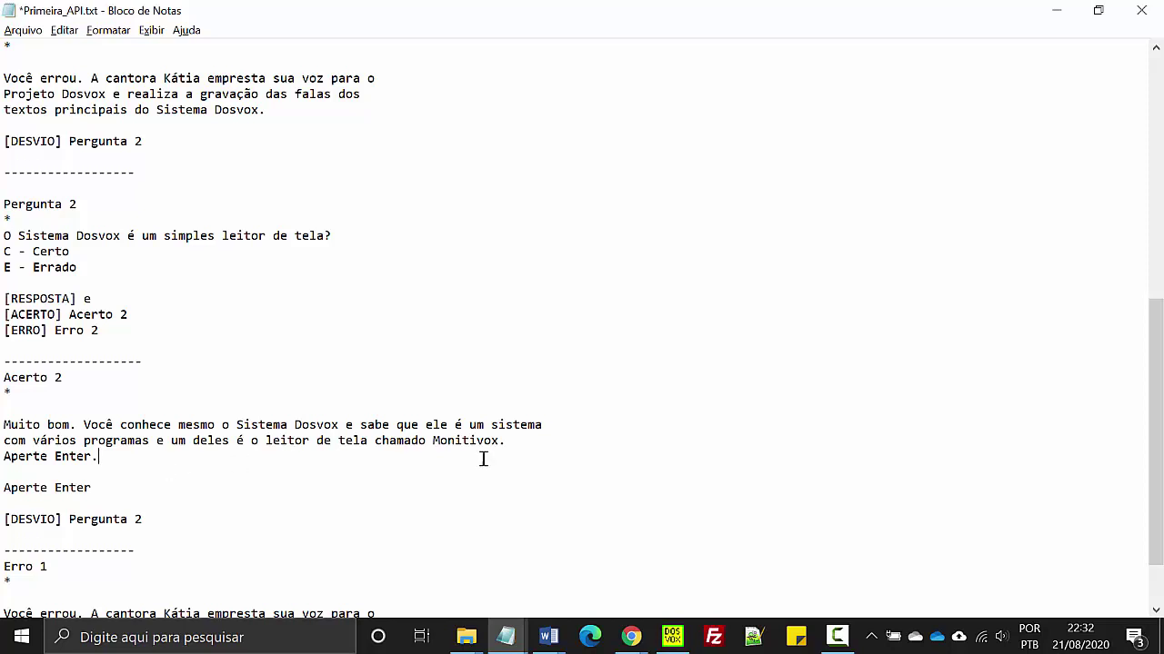
# - Change the [DESVIO] target of the Acerto 2 section to "Fim"
pyautogui.scroll(-1, 210, 460)
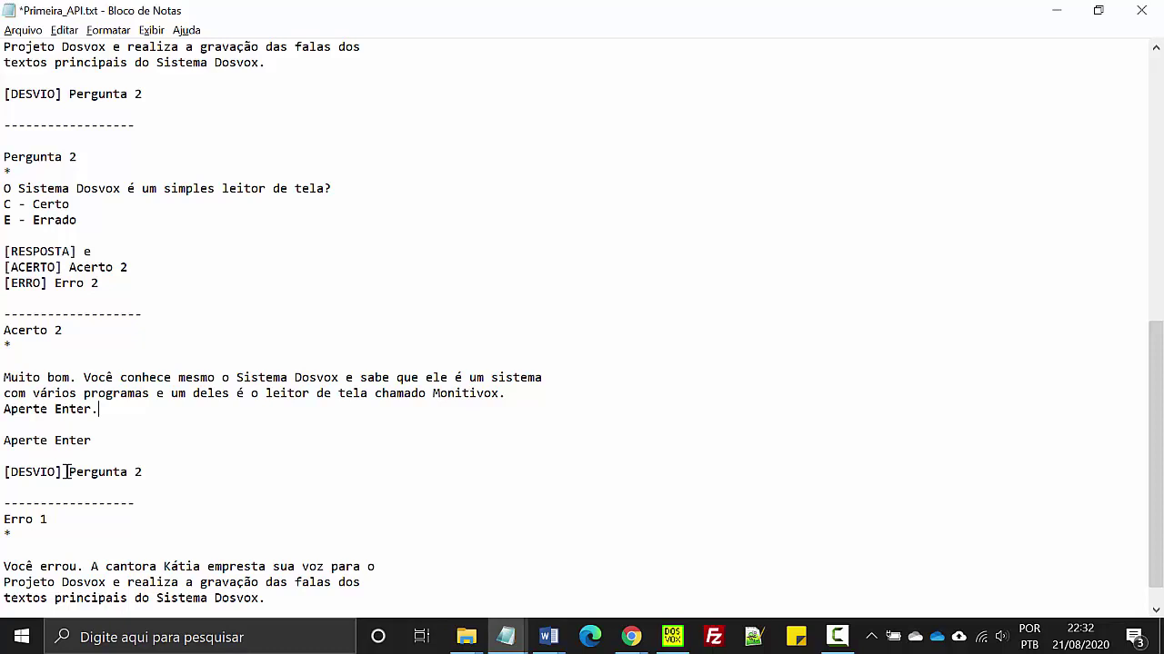
pyautogui.moveTo(68, 472); pyautogui.dragTo(142, 479)
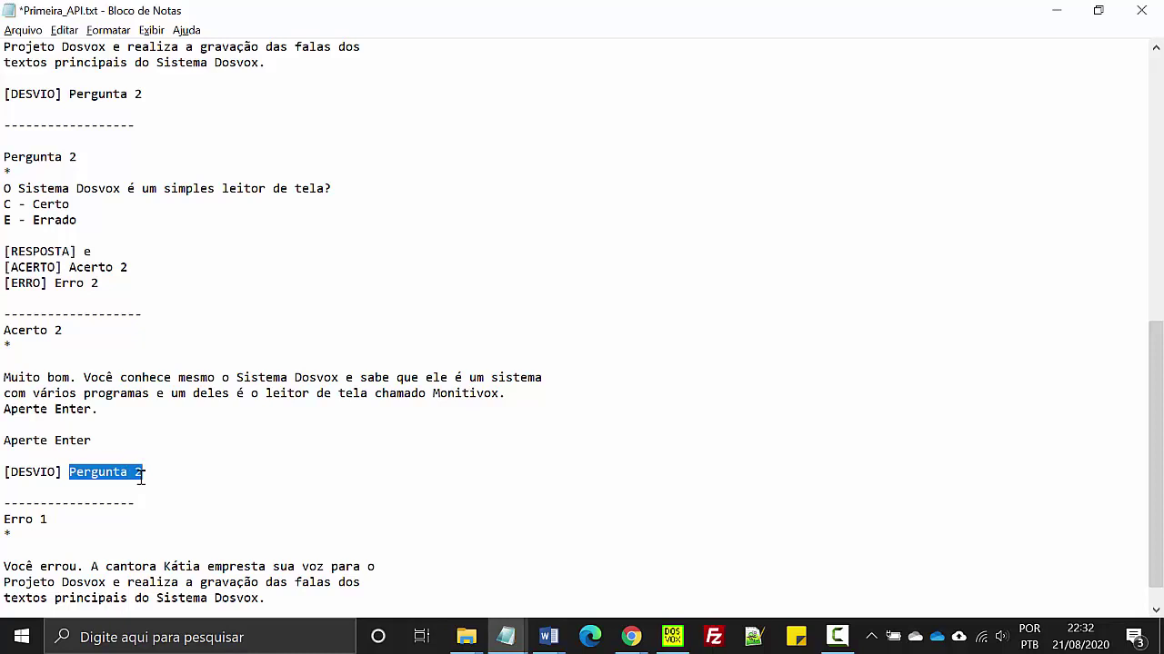
pyautogui.write('Fim')
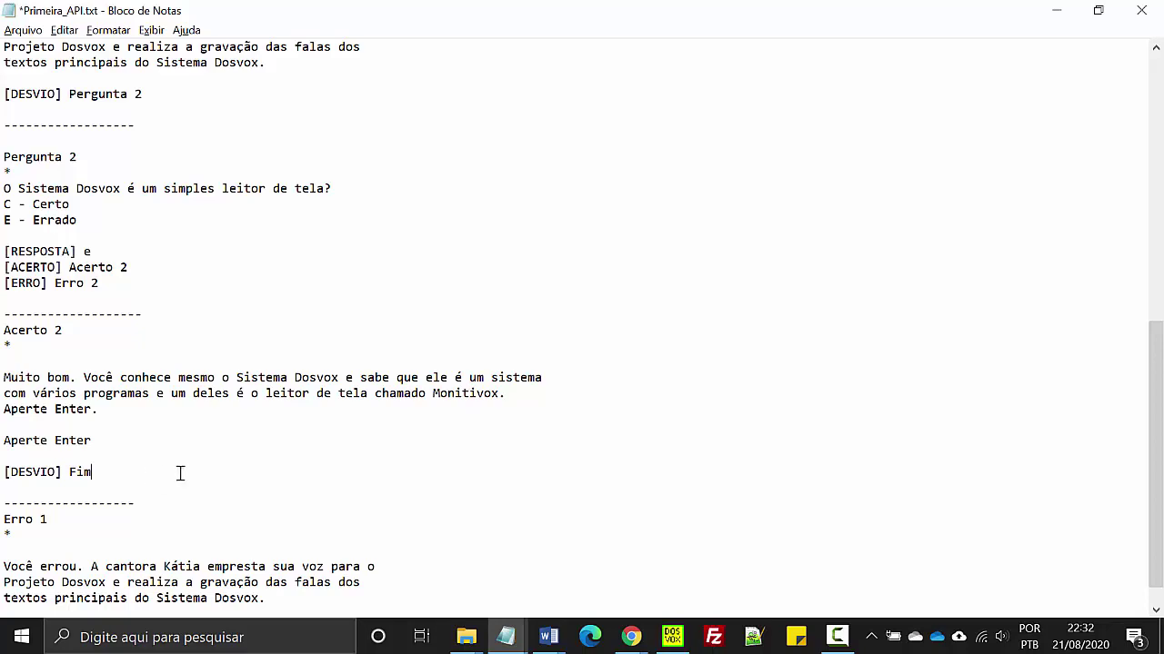
# - Rename the duplicated Erro section's heading to "Erro 2"
pyautogui.scroll(-1, 191, 465)
pyautogui.click(69, 484)
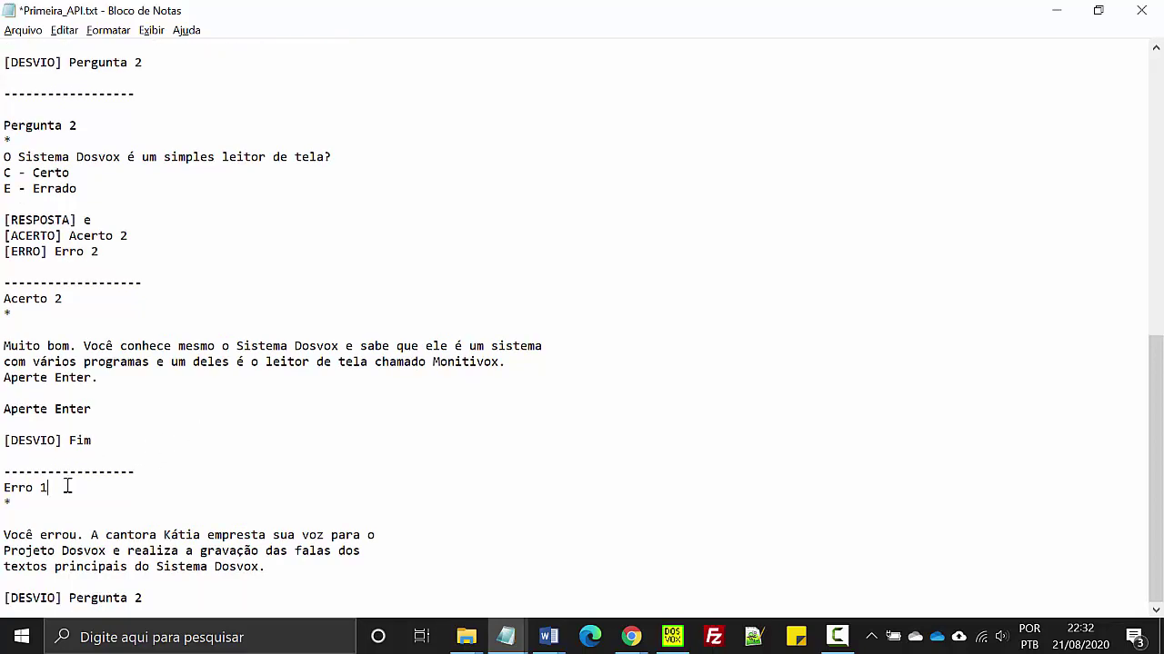
pyautogui.press('BackSpace')
pyautogui.write('2')
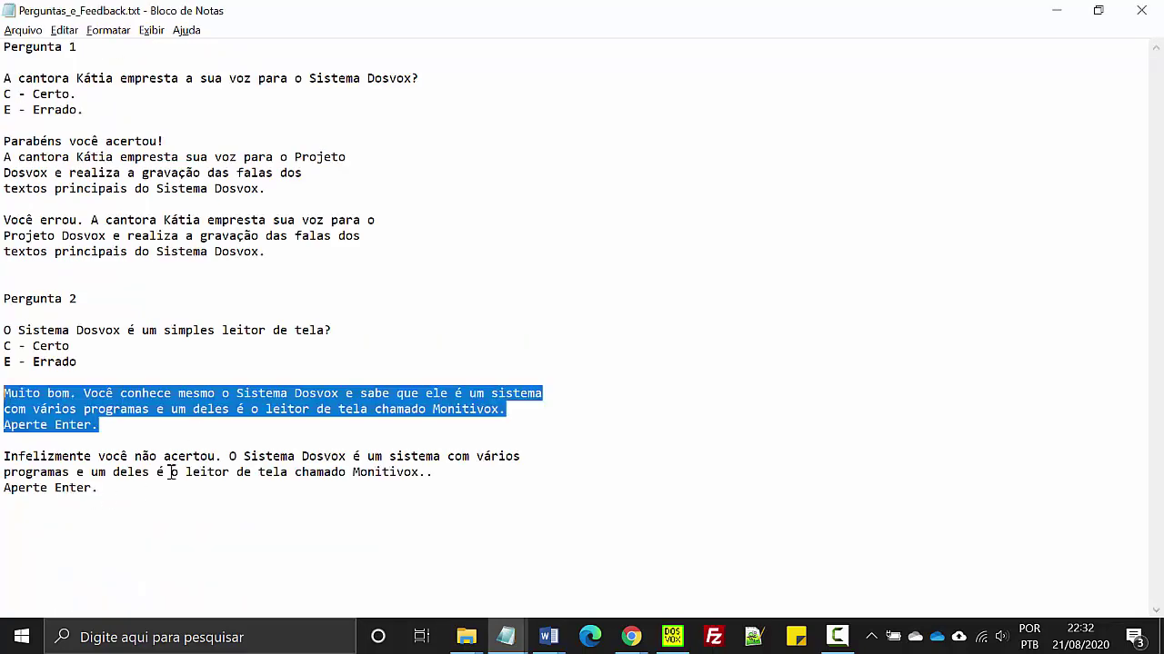
# - Replace the Erro 2 feedback with question 2's "Infelizmente você não acertou." text, including "Aperte Enter.", from Perguntas_e_Feedback.txt
pyautogui.moveTo(117, 486); pyautogui.dragTo(4, 459)
pyautogui.hotkey('ctrl', 'c')
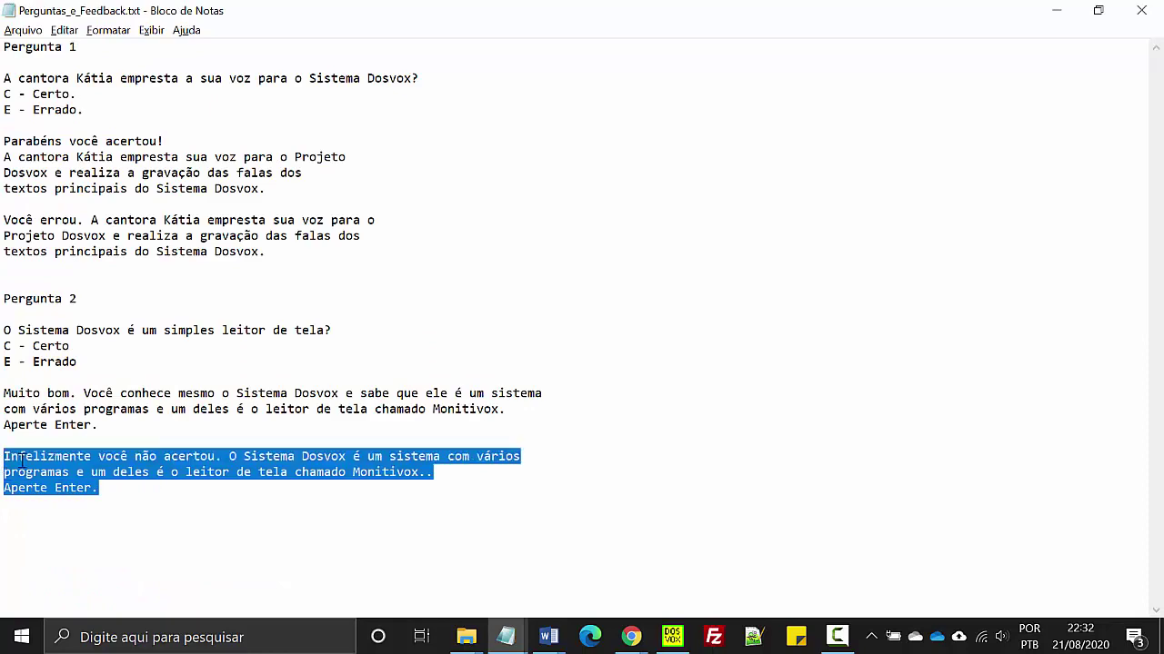
pyautogui.hotkey('alt', 'Tab')
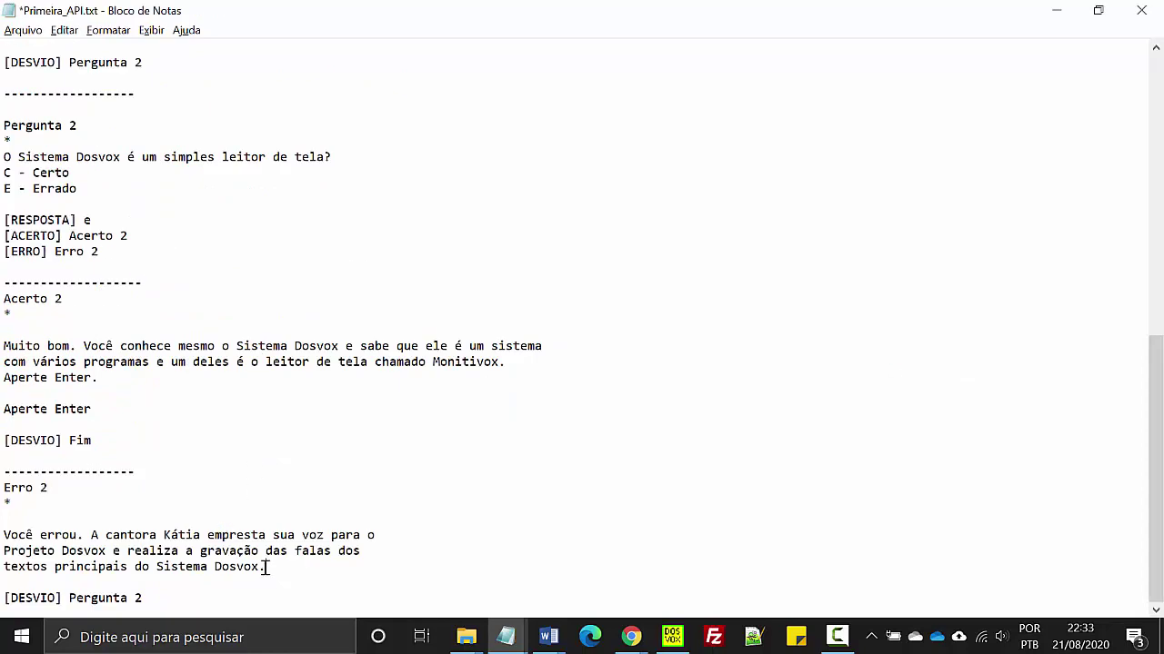
pyautogui.moveTo(265, 566); pyautogui.dragTo(3, 535)
pyautogui.hotkey('ctrl', 'v')
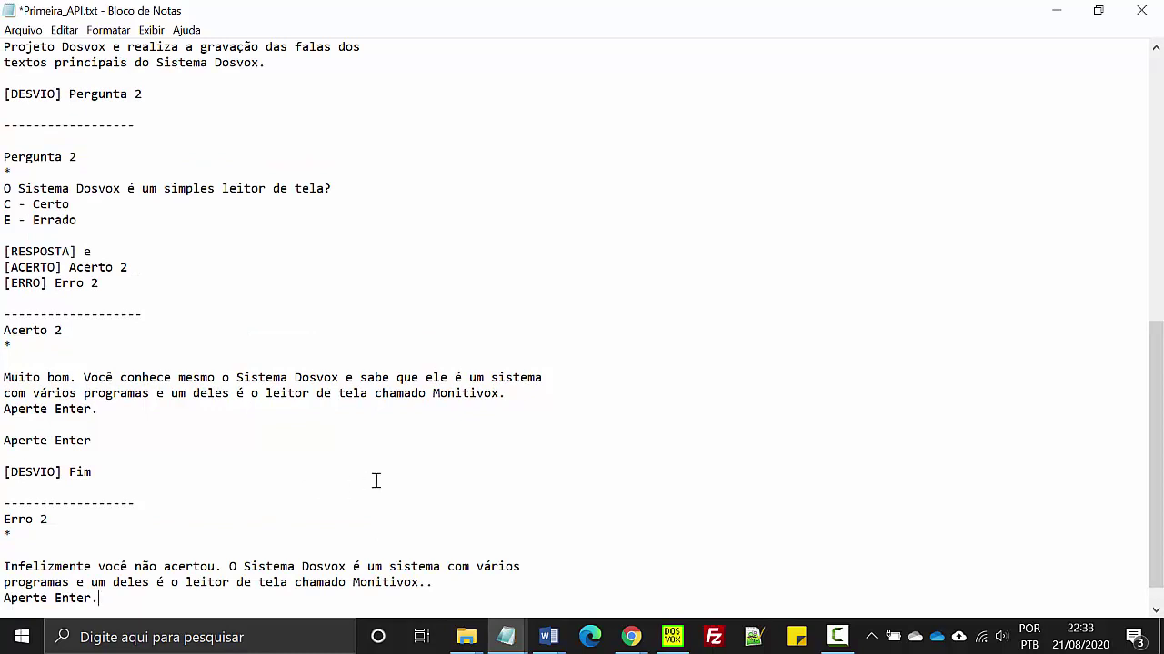
# - Remove the extra period after "Monitivox" in the Erro 2 feedback
pyautogui.scroll(-1, 378, 480)
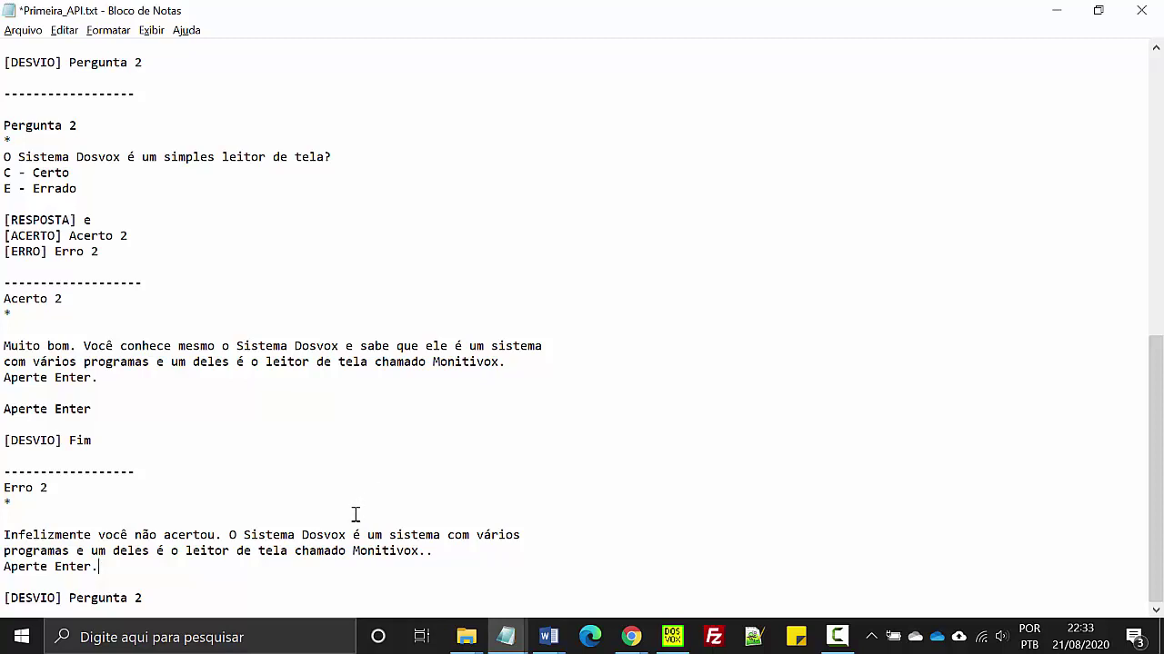
pyautogui.click(431, 551)
pyautogui.press('BackSpace')
# - Change the [DESVIO] target of the Erro 2 section to "Fim"
pyautogui.click(173, 599)
pyautogui.press('BackSpace')
pyautogui.press('BackSpace')
pyautogui.press('BackSpace')
pyautogui.press('BackSpace')
pyautogui.press('BackSpace')
pyautogui.press('BackSpace')
pyautogui.press('BackSpace')
pyautogui.press('BackSpace')
pyautogui.press('BackSpace')
pyautogui.press('BackSpace')
pyautogui.write('Fim')
# - Add a dashed separator and a closing "Fim" section with "*" and the text "Agradecemos pela sua participação." after the Erro 2 section
pyautogui.press('Return')
pyautogui.press('Return')
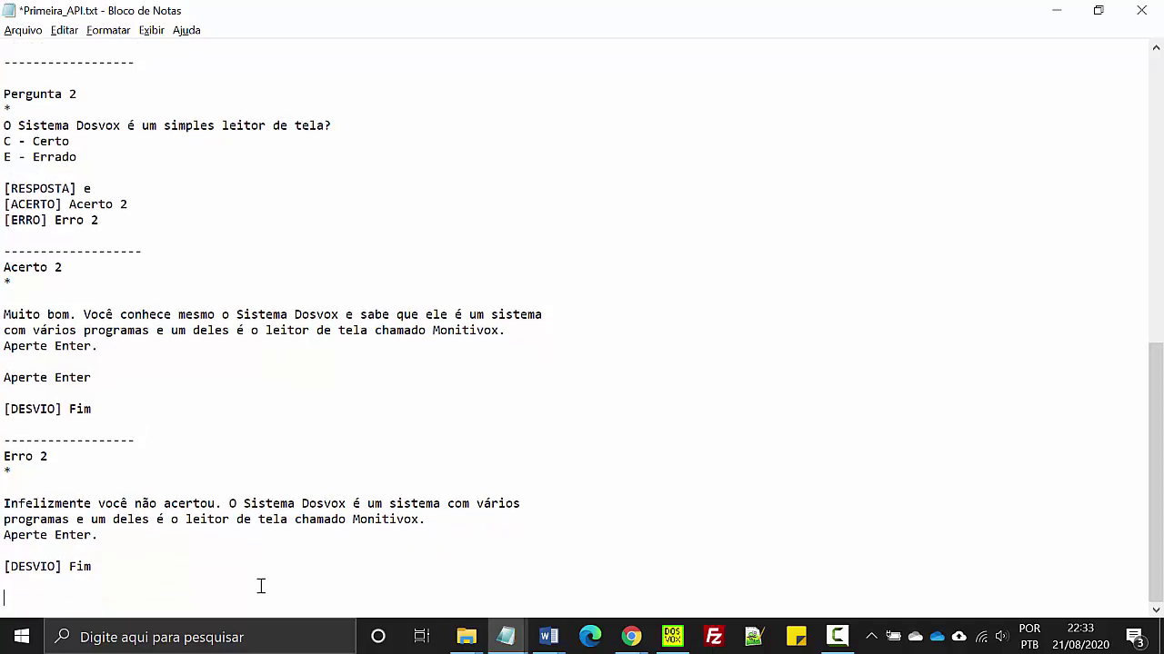
pyautogui.write('-------------------')
pyautogui.press('Return')
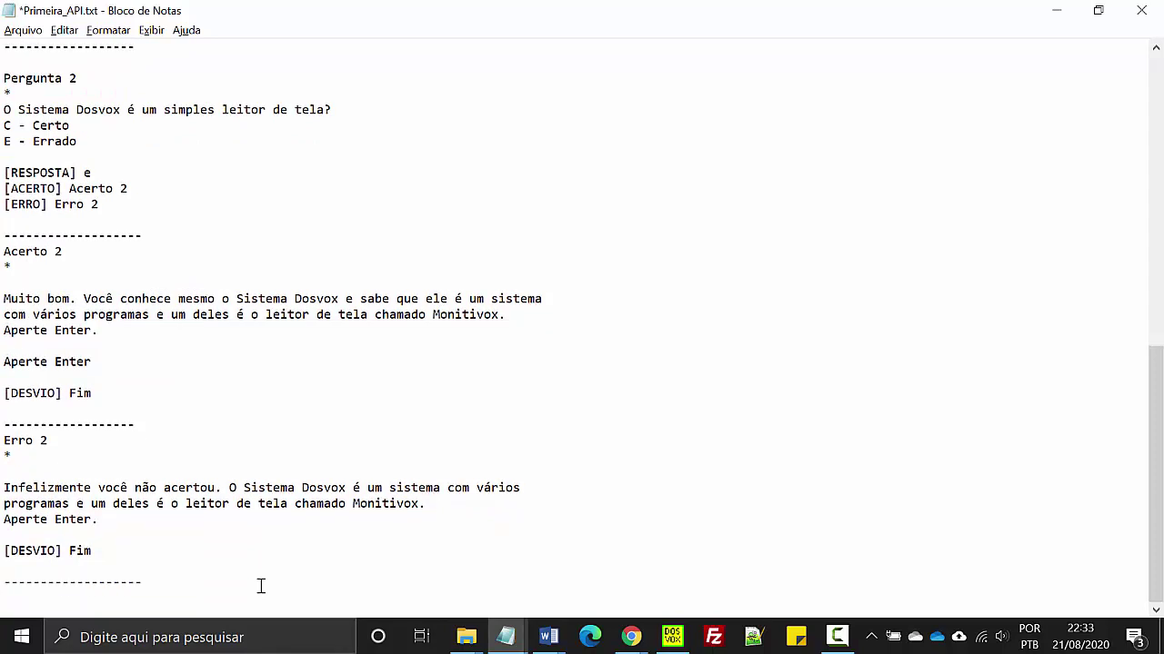
pyautogui.write('Fim')
pyautogui.press('Return')
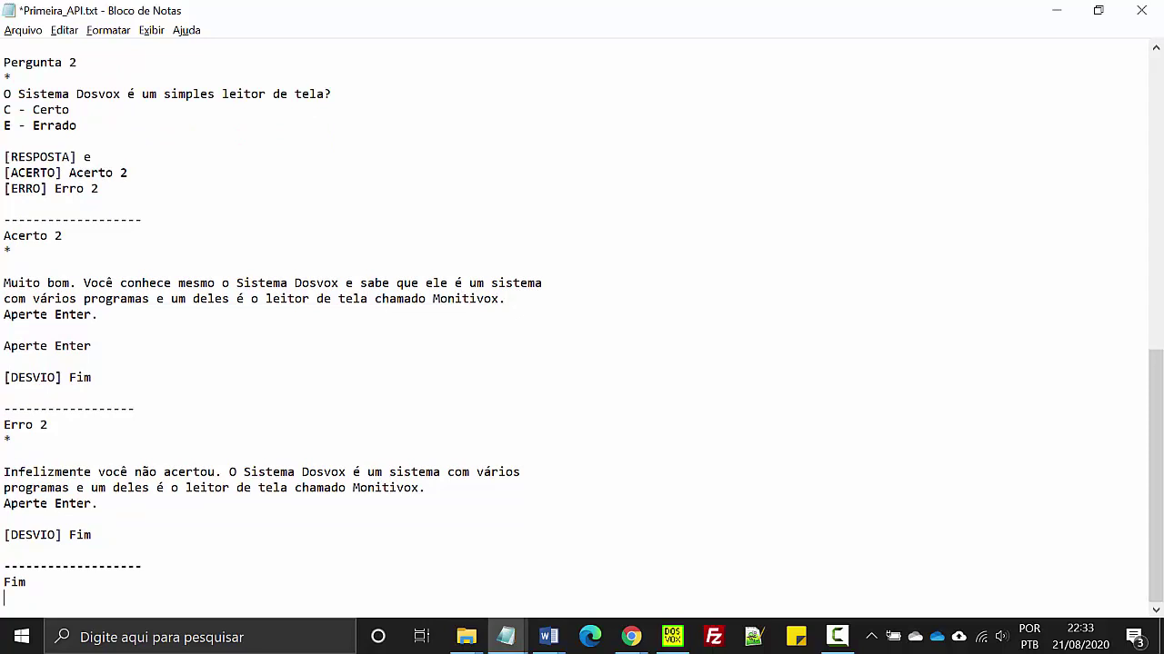
pyautogui.write('*')
pyautogui.press('Return')
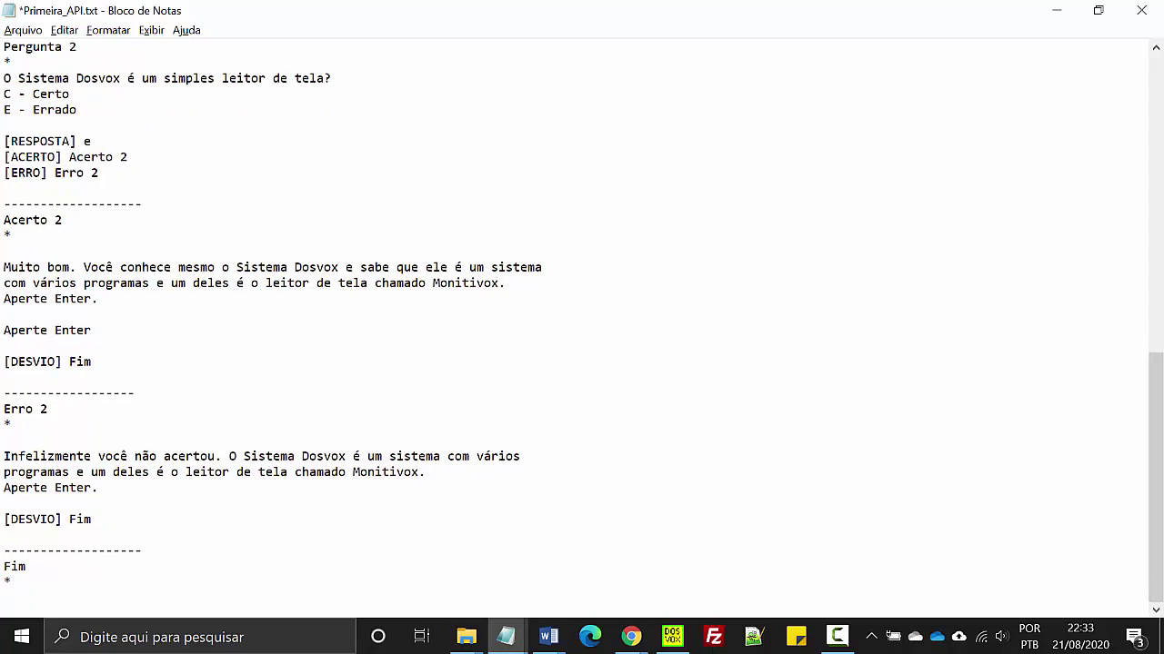
pyautogui.write('Agradecemos pela sua ')
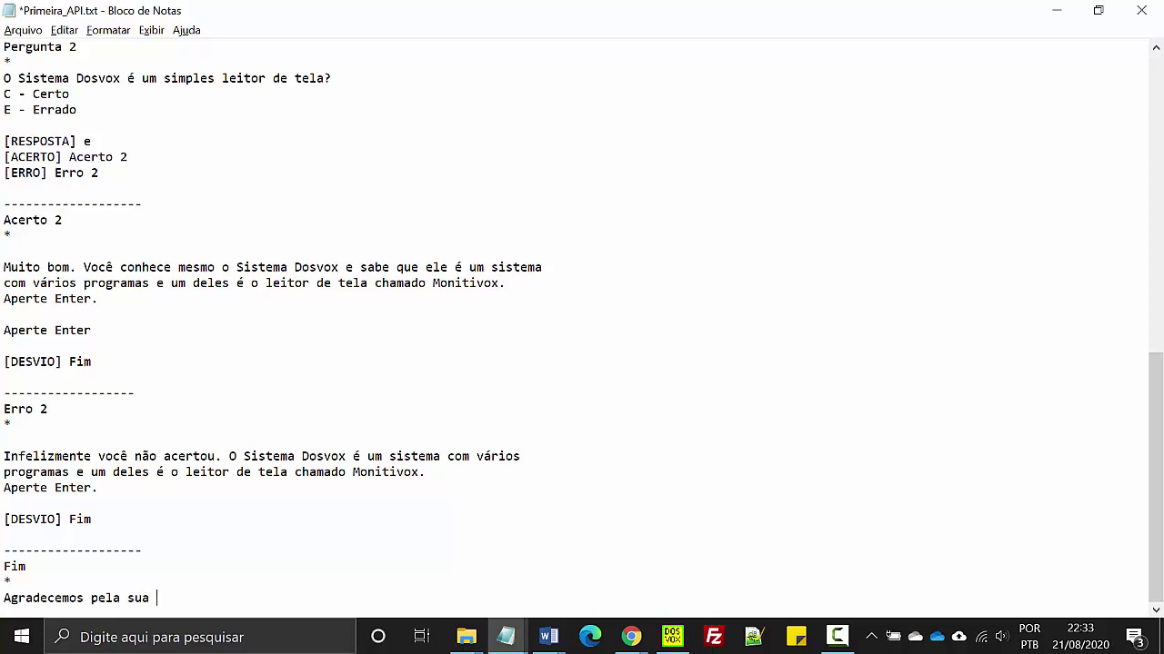
pyautogui.write('participação.')
# - Review the whole script from the cover through both questions and their feedback sections to the closing Fim section
pyautogui.scroll(14, 194, 494)
pyautogui.scroll(1, 208, 536)
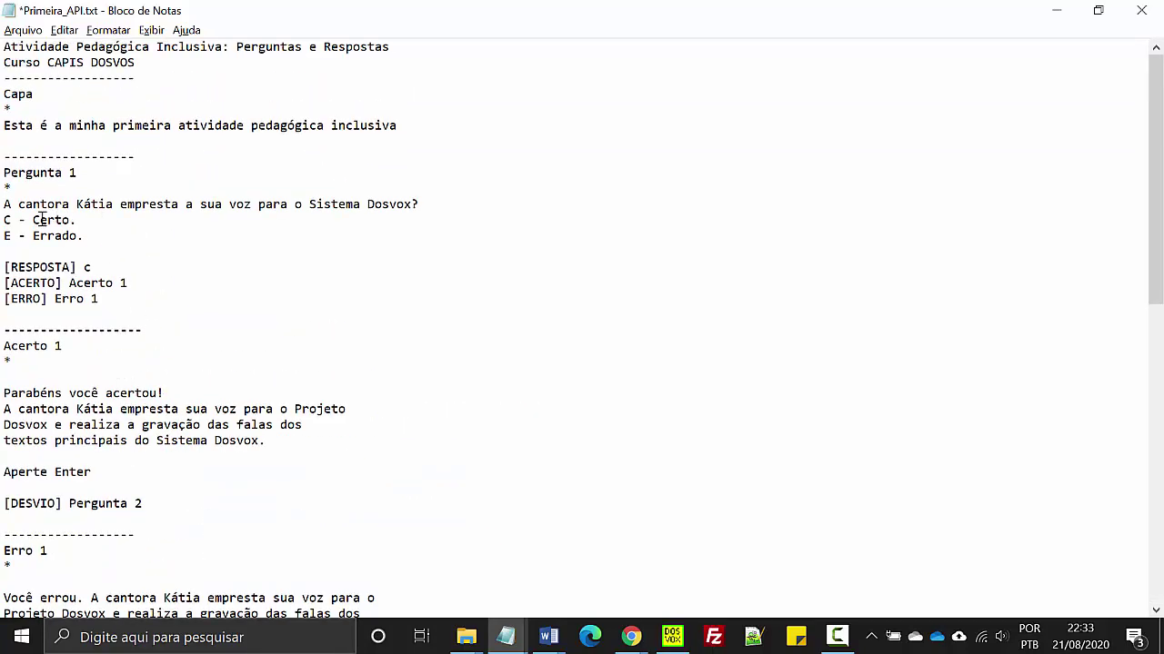
pyautogui.scroll(-1, 239, 273)
pyautogui.scroll(-3, 115, 348)
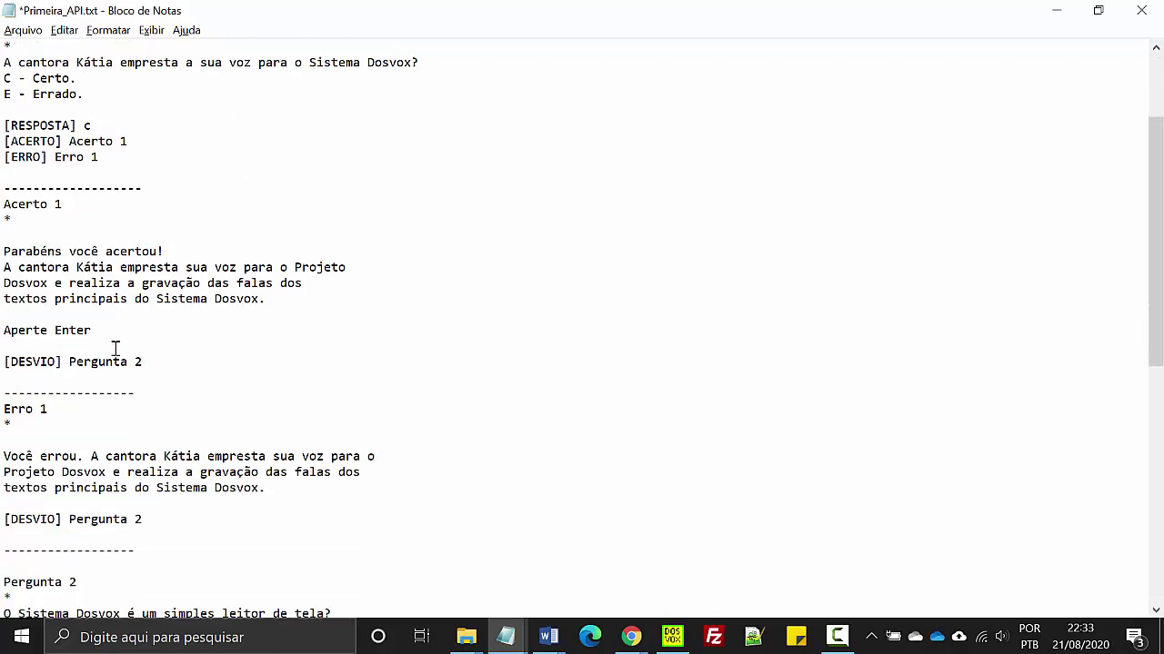
pyautogui.scroll(-3, 31, 425)
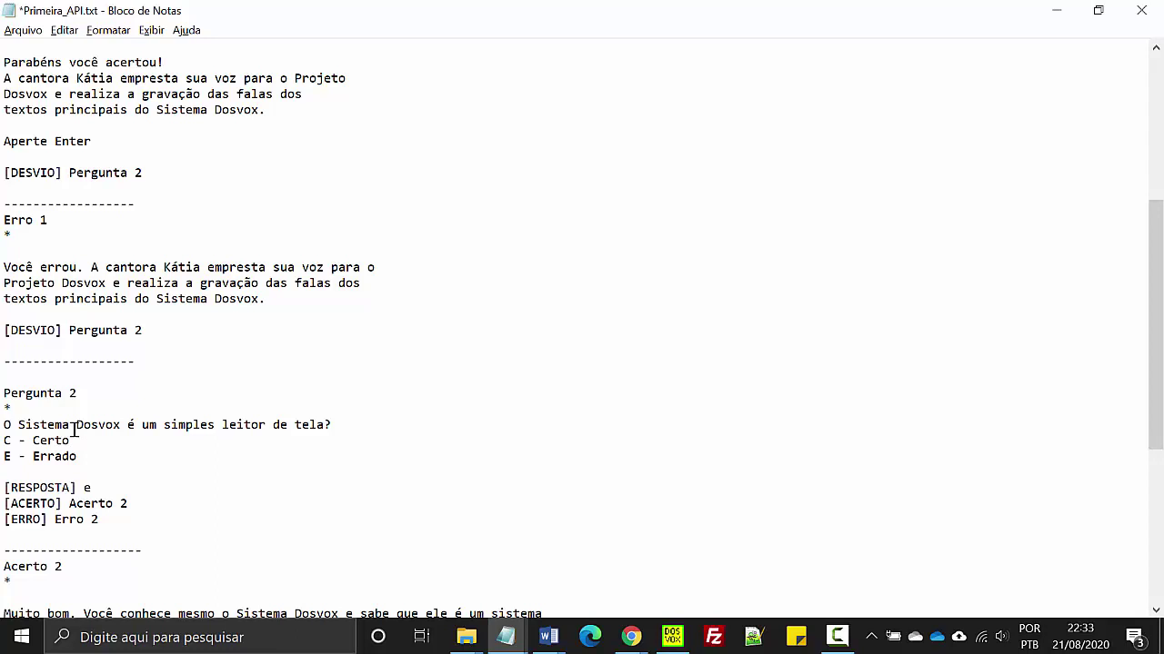
pyautogui.scroll(-3, 82, 437)
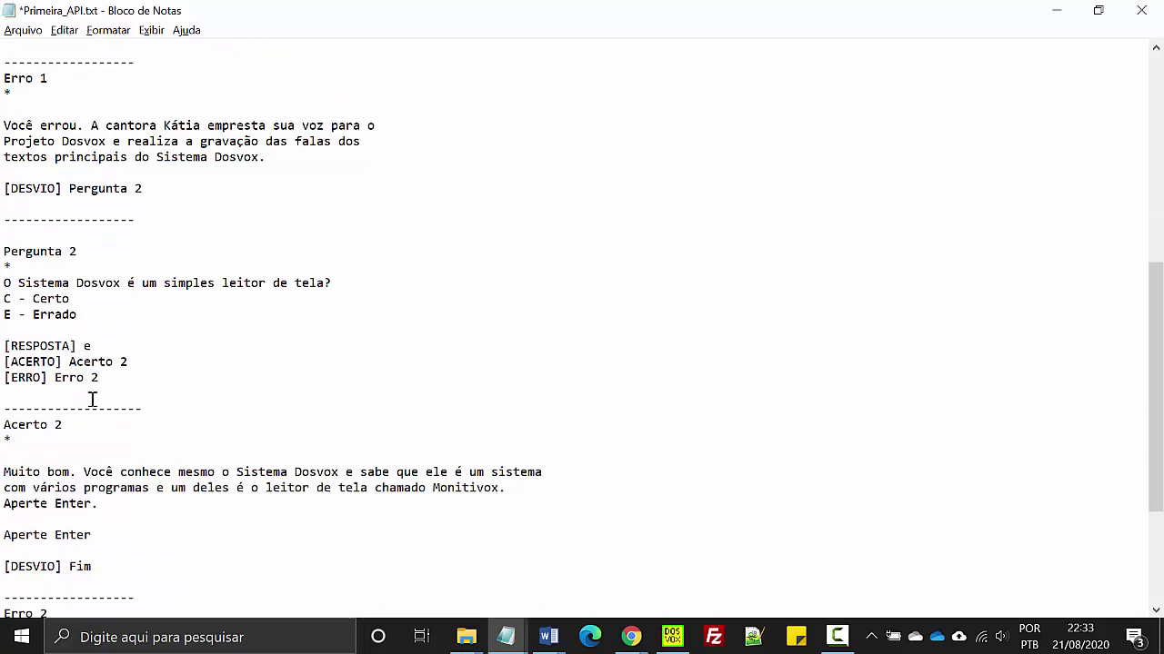
pyautogui.scroll(-4, 39, 449)
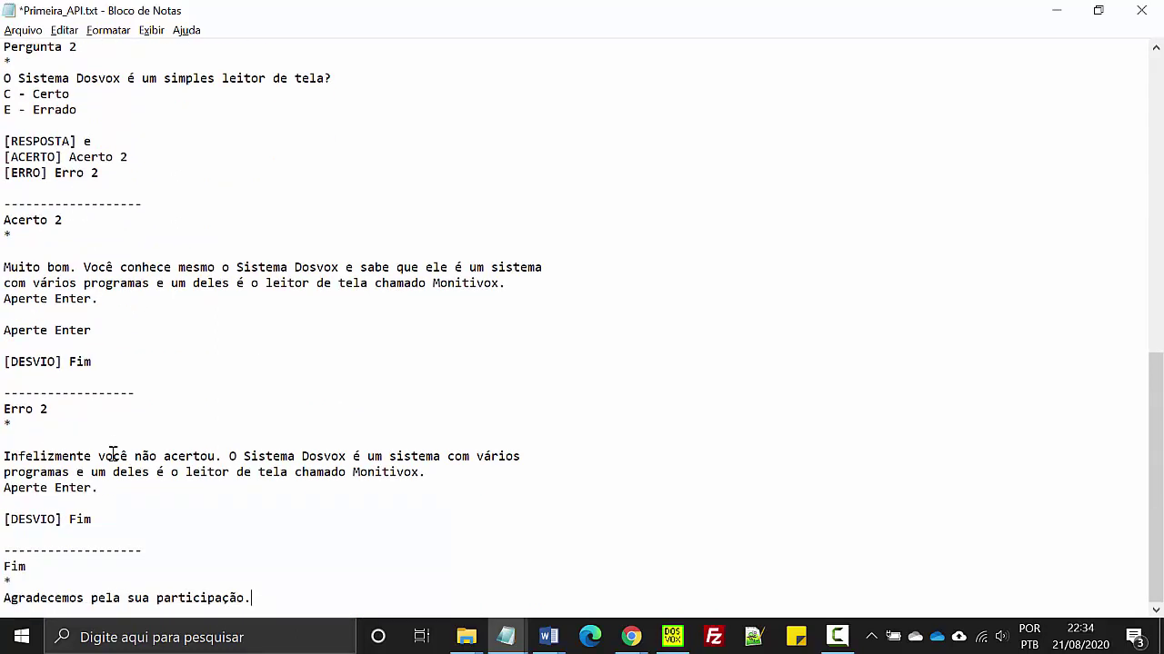
pyautogui.moveTo(40, 456); pyautogui.dragTo(78, 456)
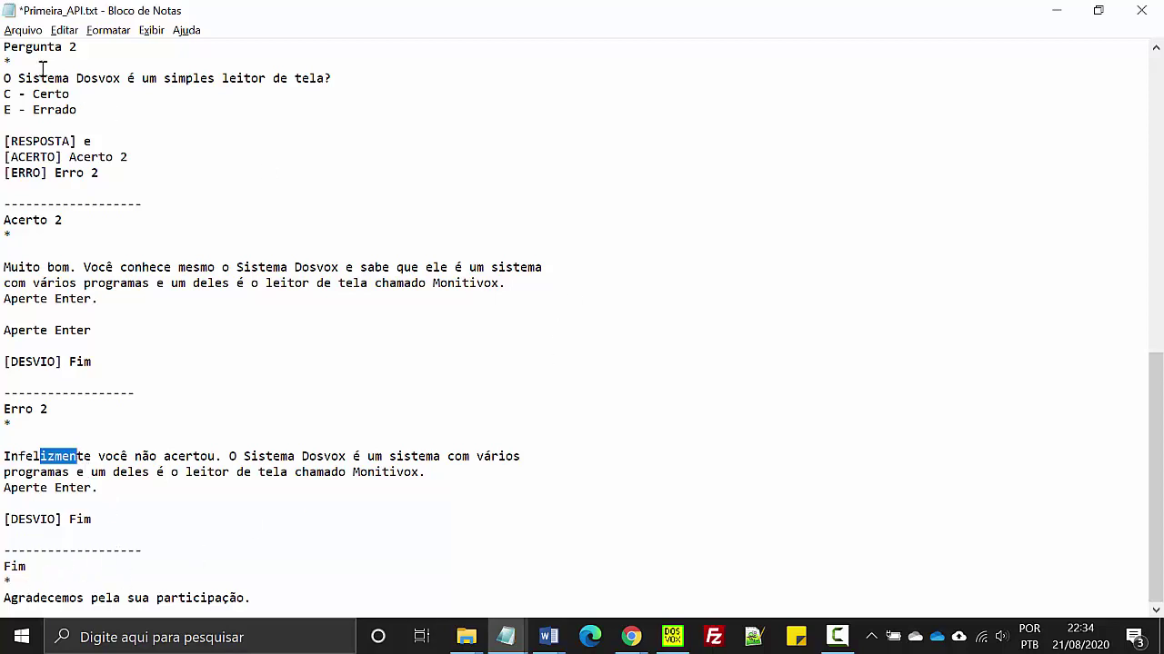
# - Save and close Primeira_API.txt, minimize Perguntas_e_Feedback.txt, and select the saved script file on the desktop
pyautogui.click(23, 30)
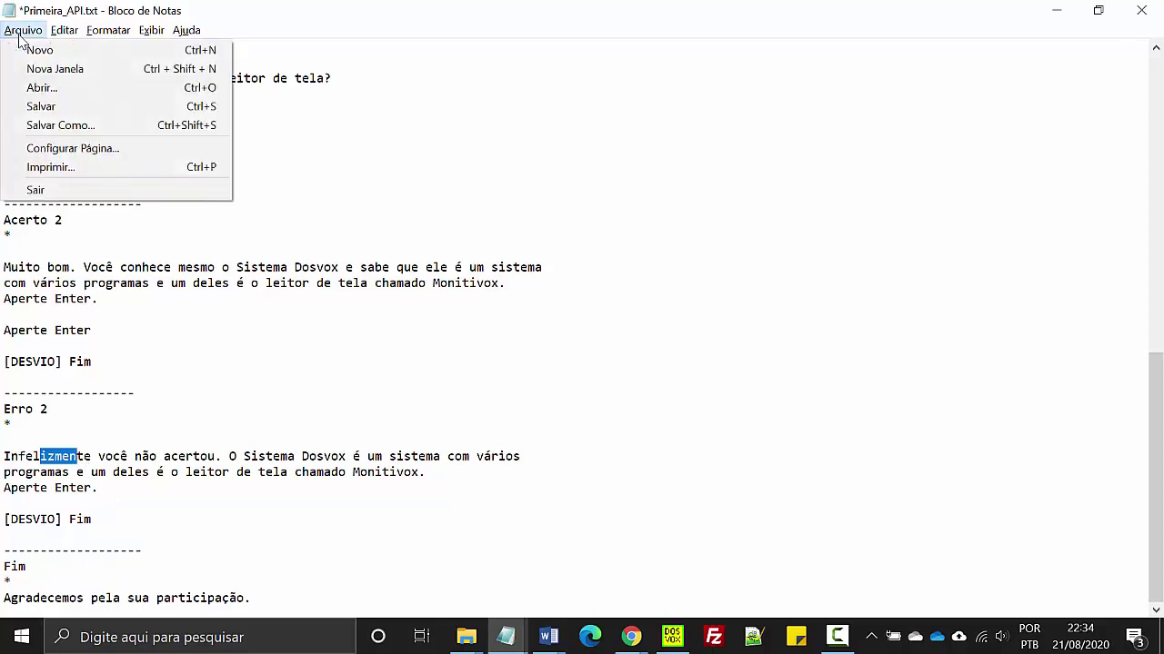
pyautogui.click(41, 107)
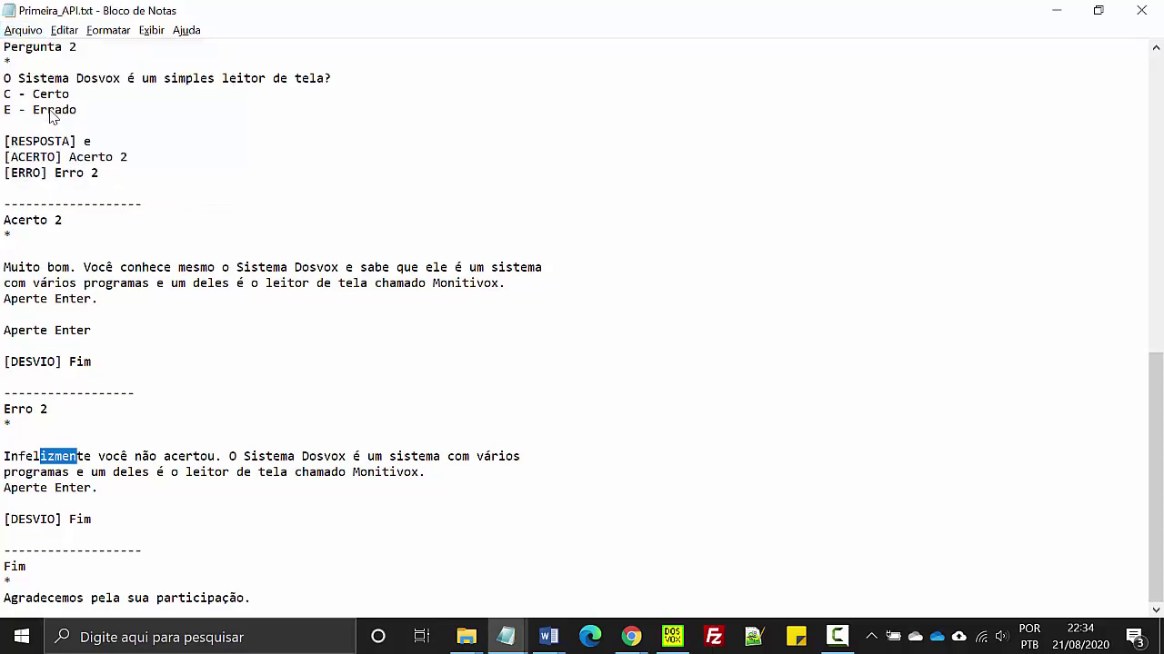
pyautogui.click(1140, 13)
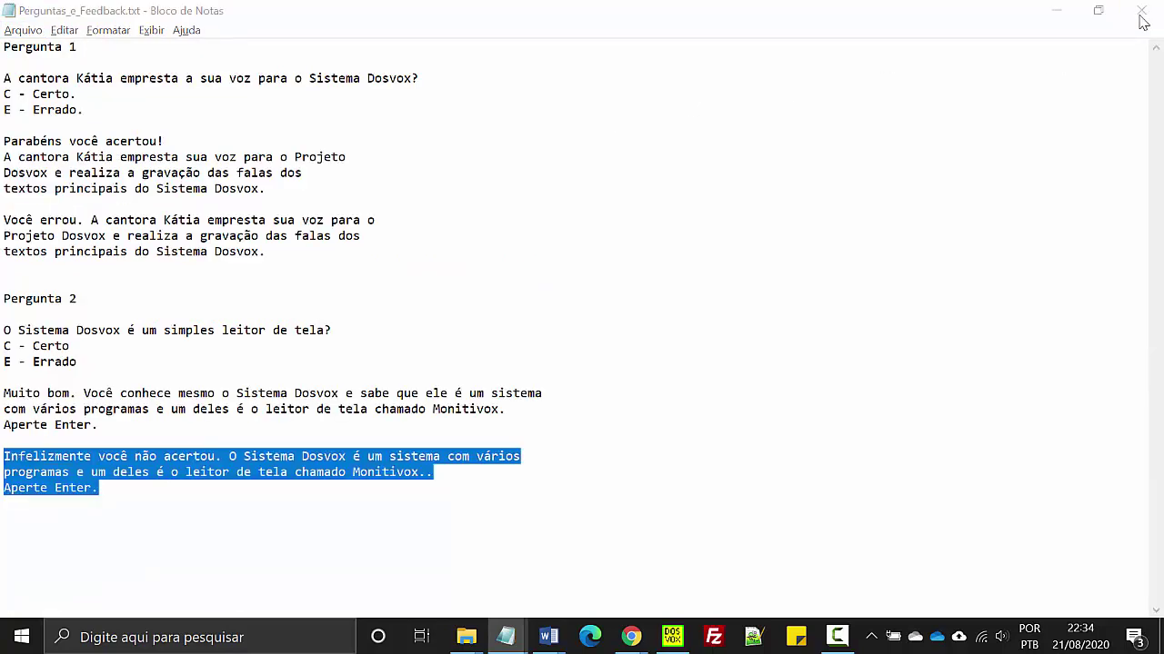
pyautogui.click(1056, 12)
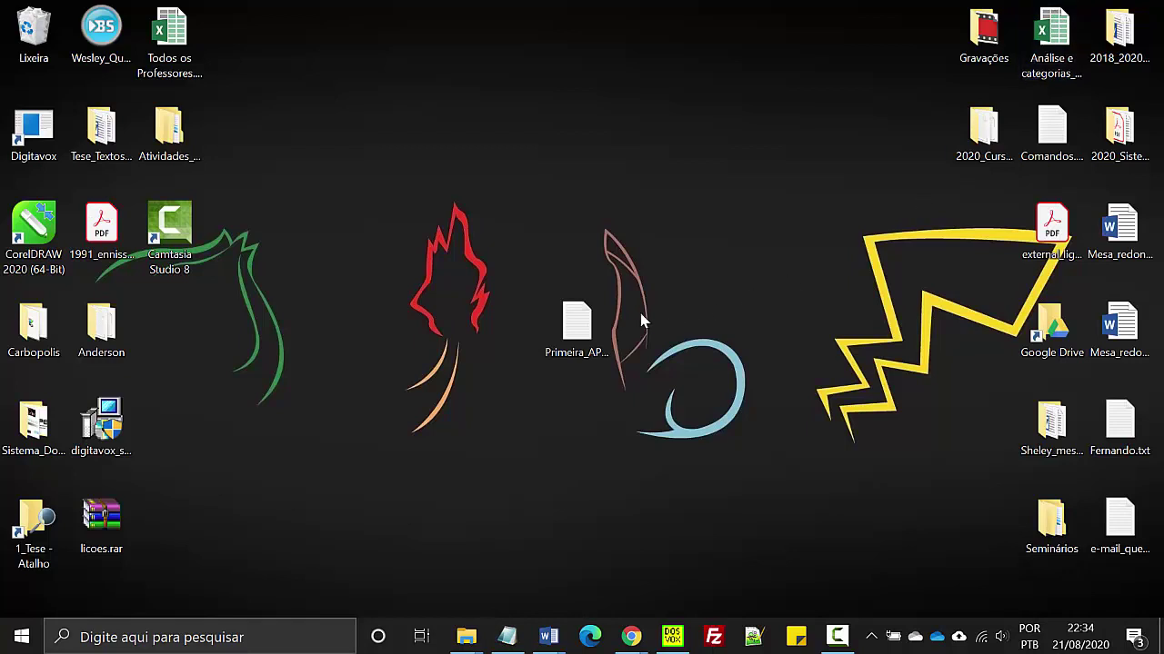
pyautogui.click(576, 328)
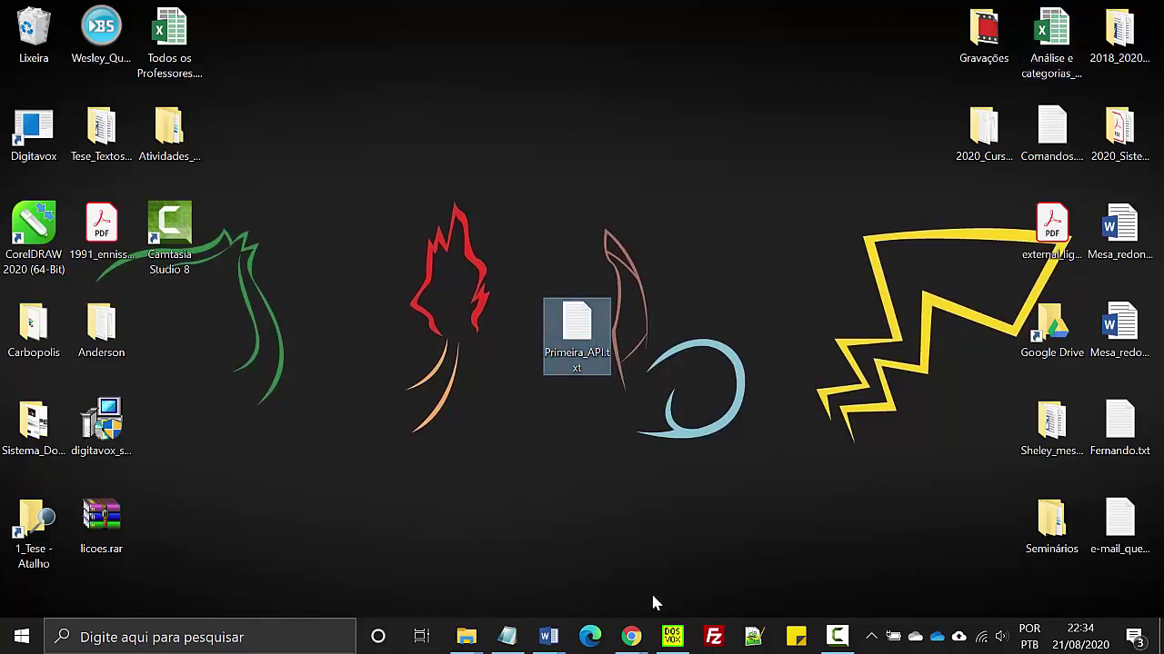
# - Switch to DOSVOX and start the Jogavox educational game editor from its games
pyautogui.moveTo(669, 641)
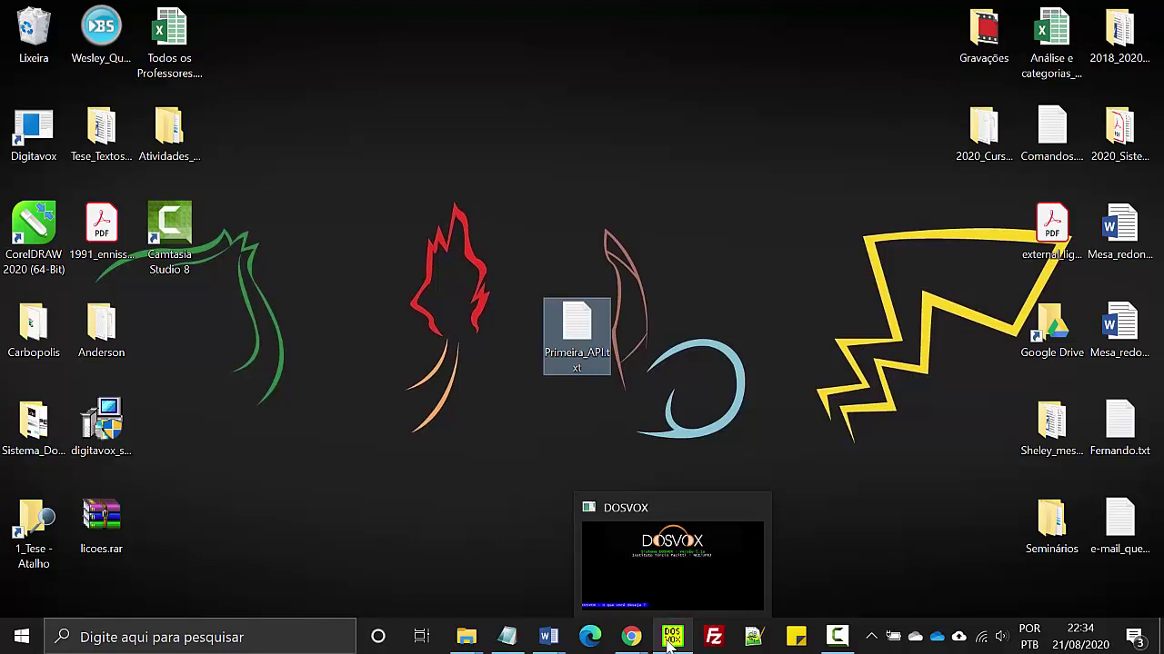
pyautogui.click(670, 639)
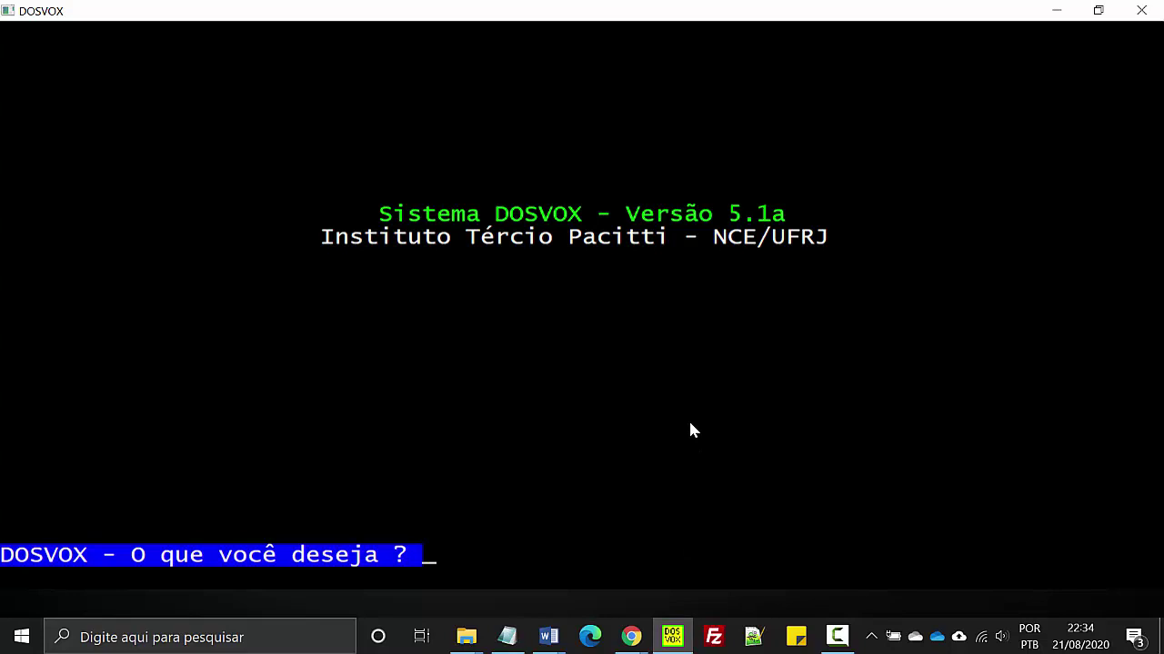
pyautogui.write('j')
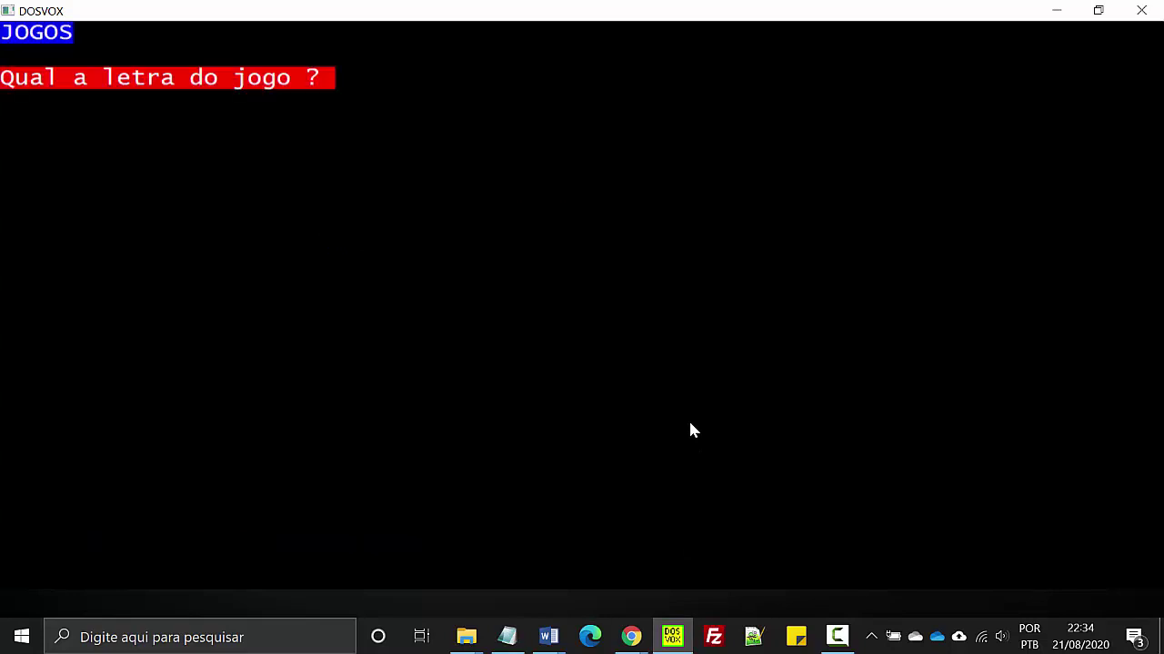
pyautogui.write('j')
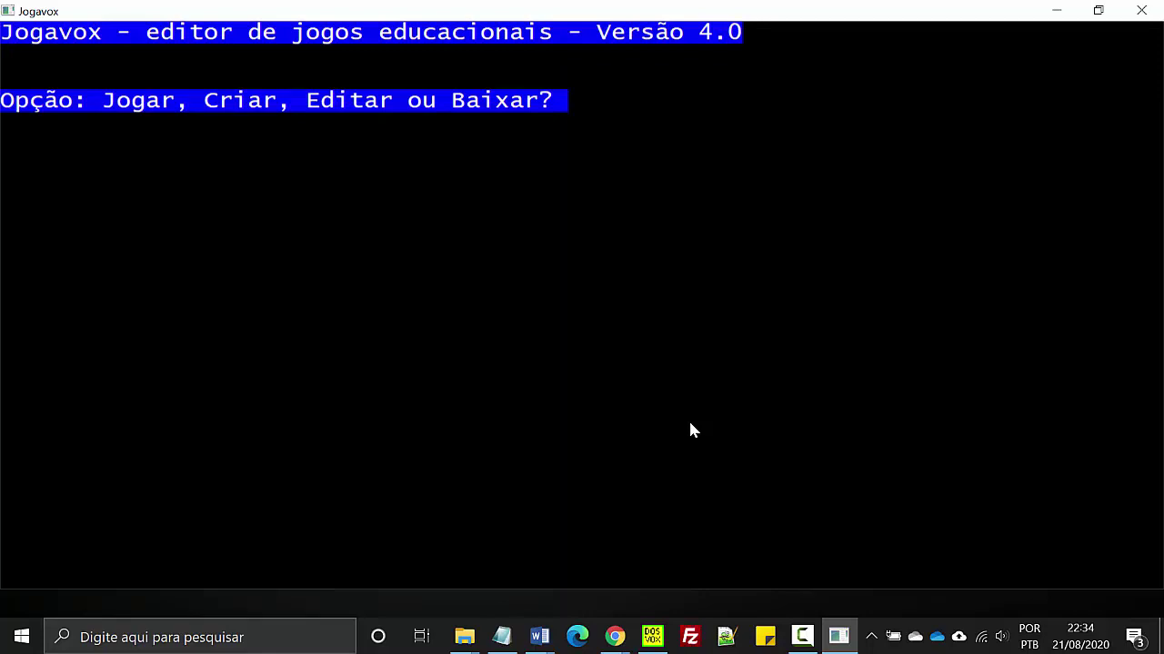
# - Create a new Jogavox game, using "API_primeira" for both the directory name and the game name
pyautogui.press('Down')
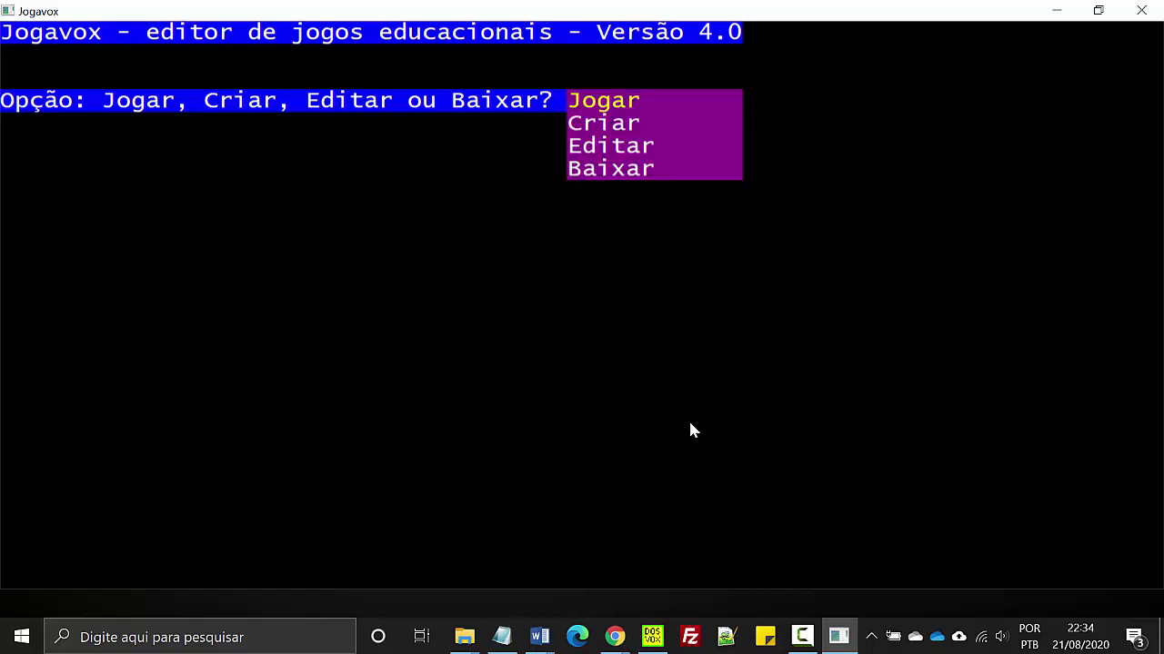
pyautogui.press('Down')
pyautogui.press('Return')
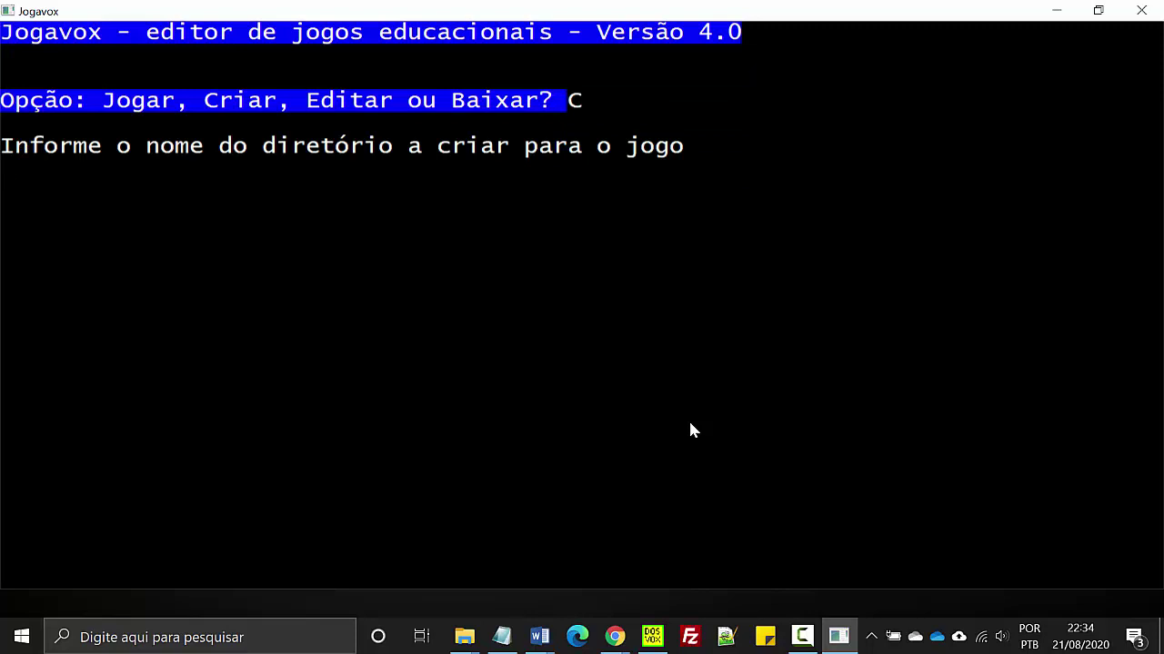
pyautogui.write('API_primeira')
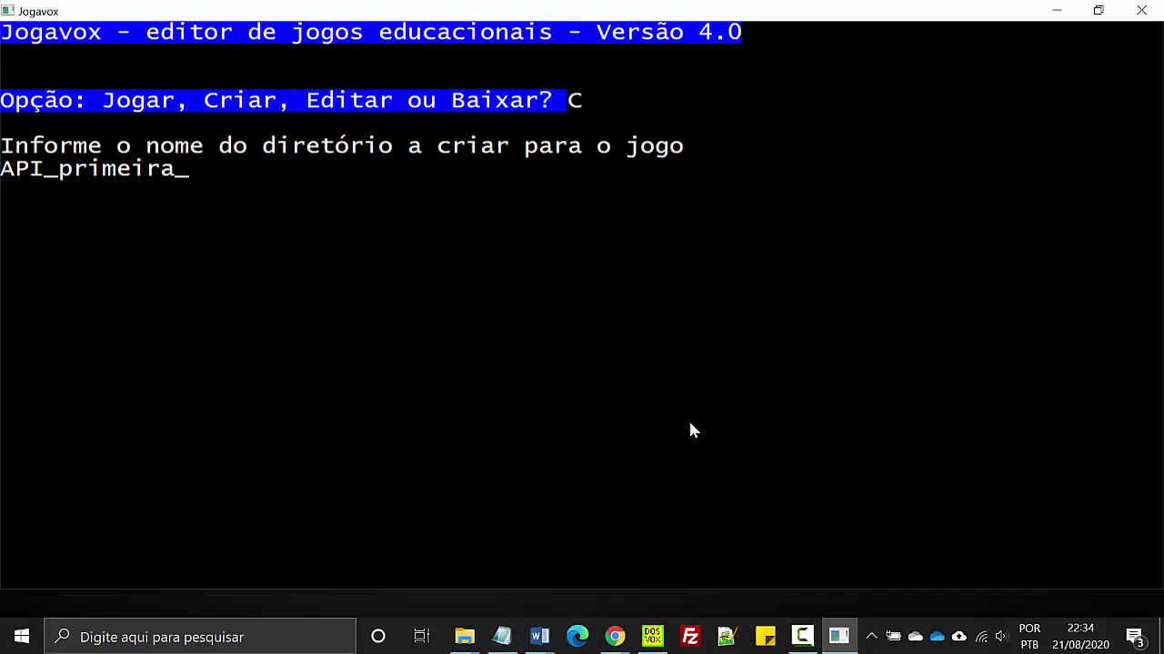
pyautogui.press('Return')
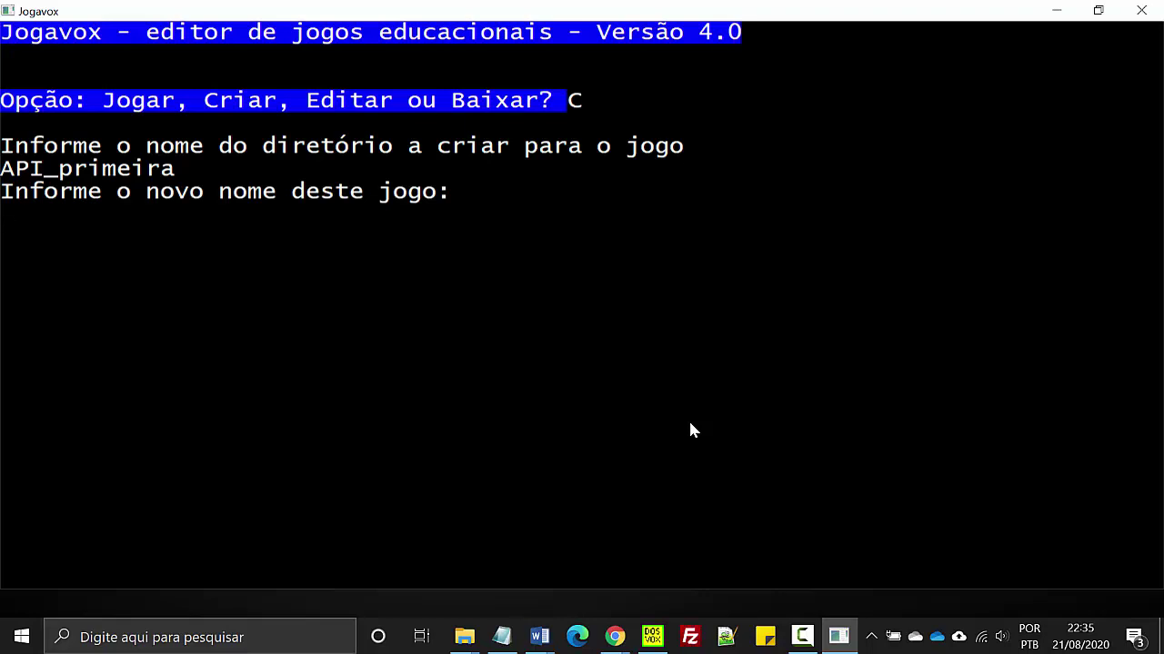
pyautogui.write('API_primeira')
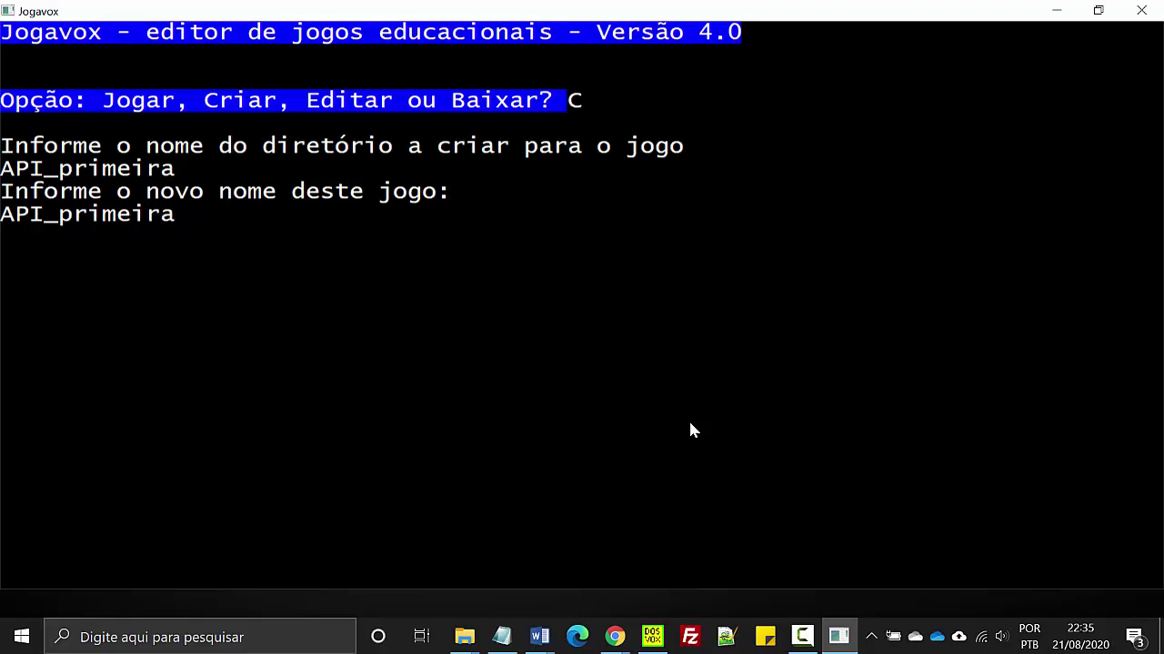
pyautogui.press('Return')
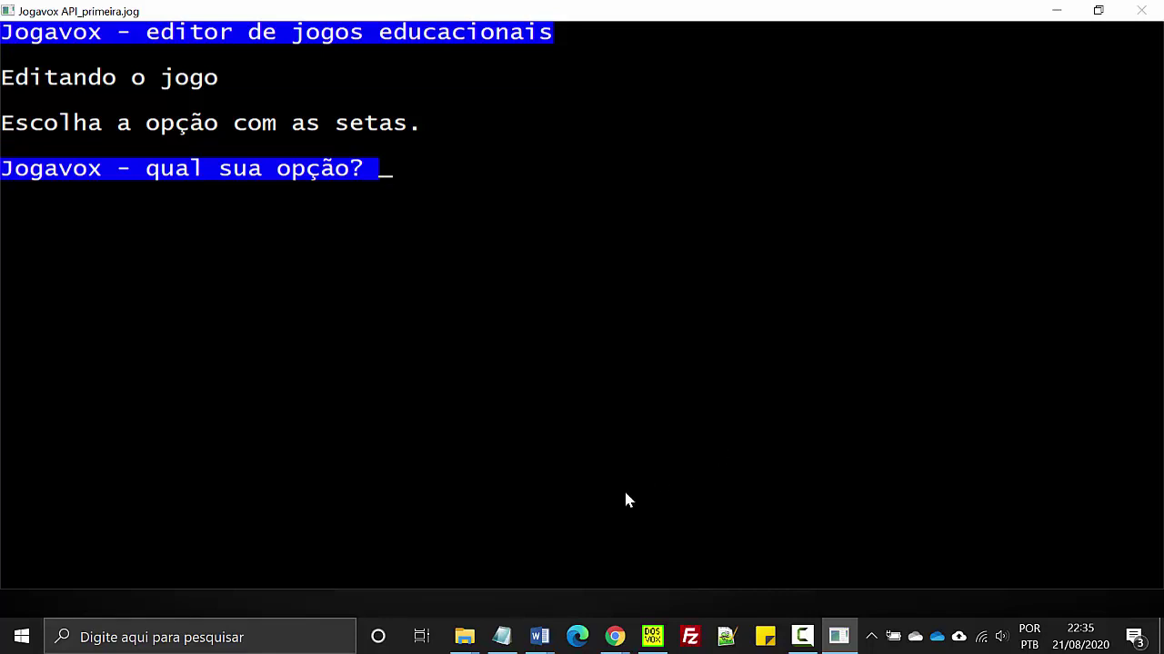
# - Switch to the C:\winvox\Jogavox folder in File Explorer and select the API_primeira folder
pyautogui.moveTo(470, 642)
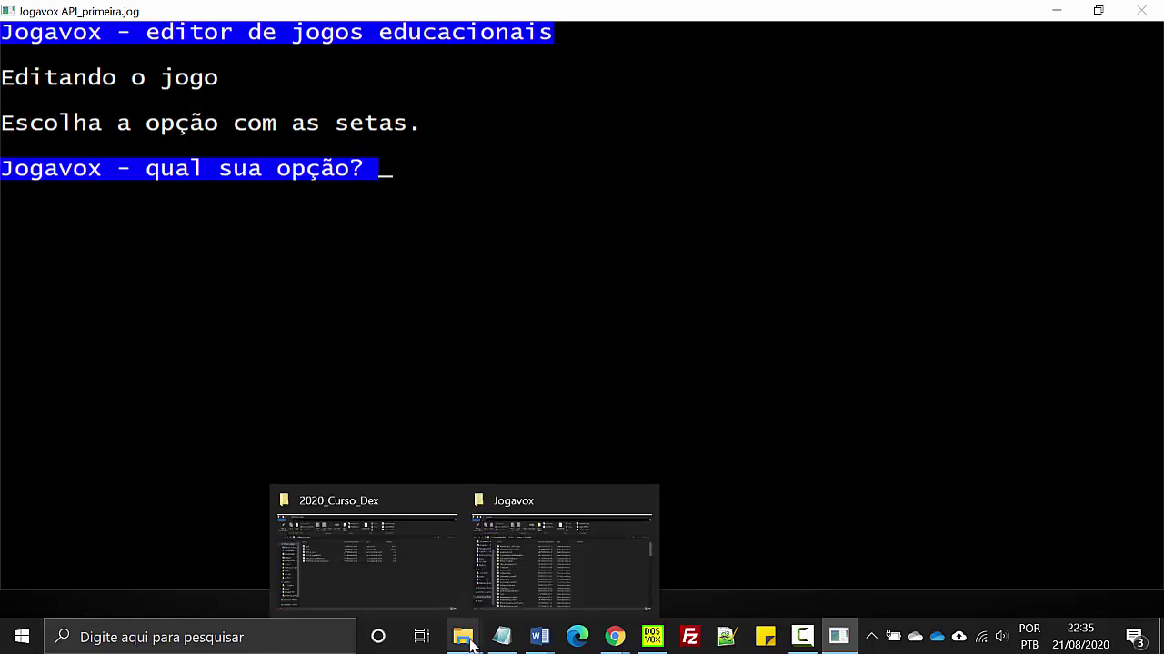
pyautogui.click(591, 581)
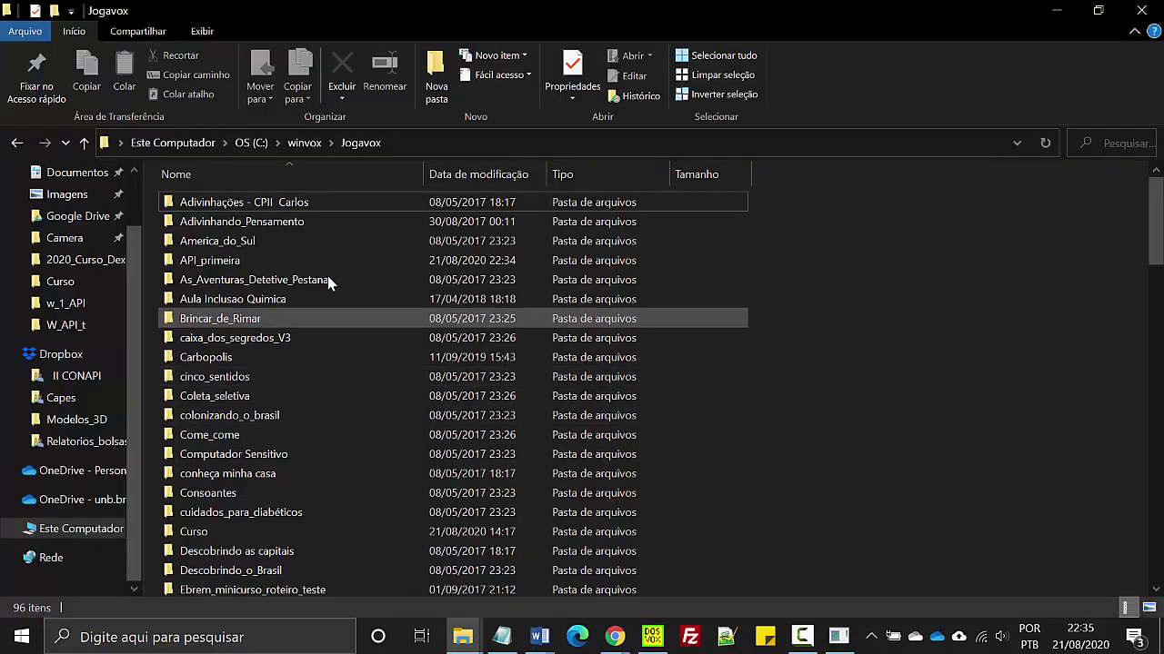
pyautogui.click(225, 263)
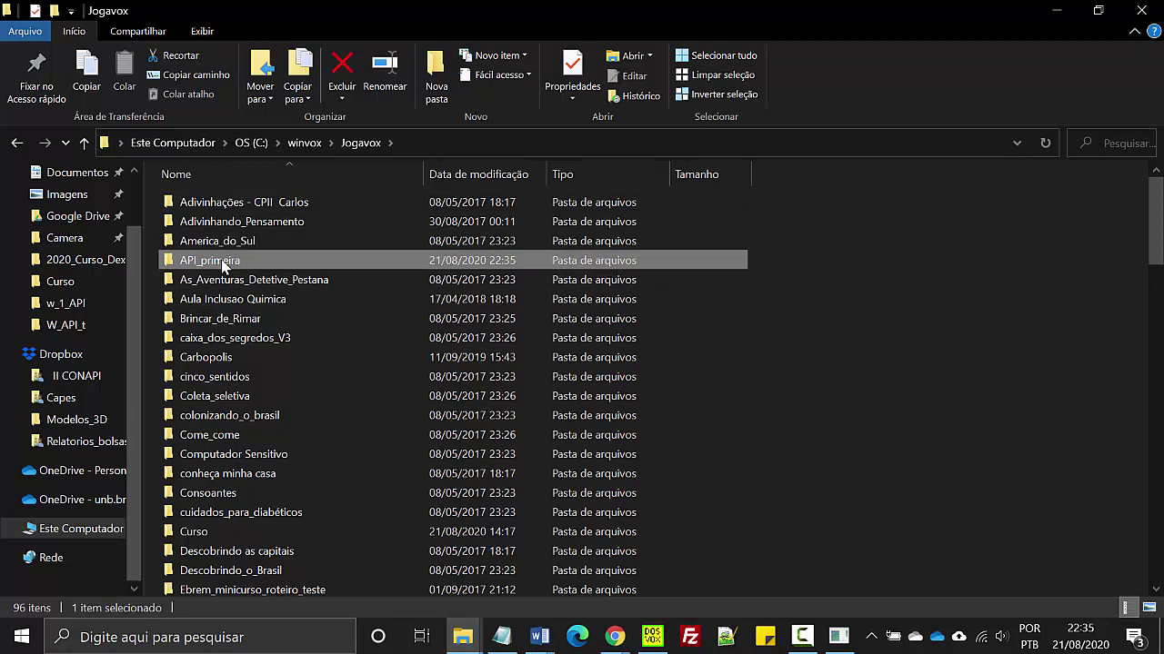
pyautogui.click(412, 141)
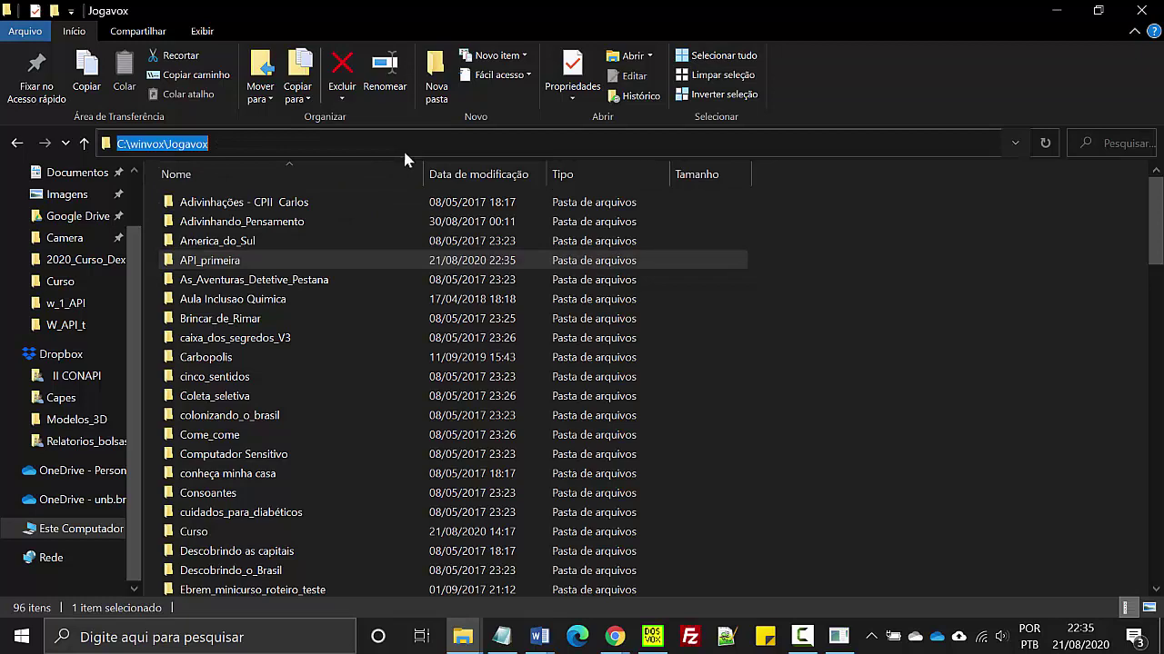
pyautogui.click(198, 261)
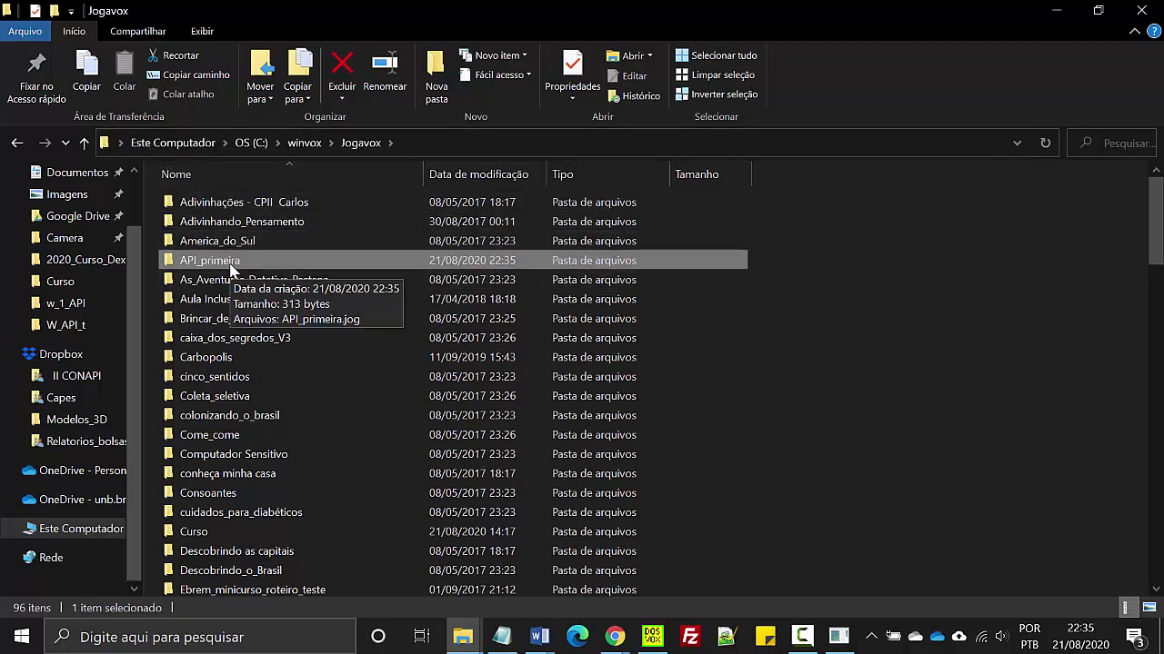
# - Copy Primeira_API.txt from the desktop into the API_primeira game folder
pyautogui.press('super+d')
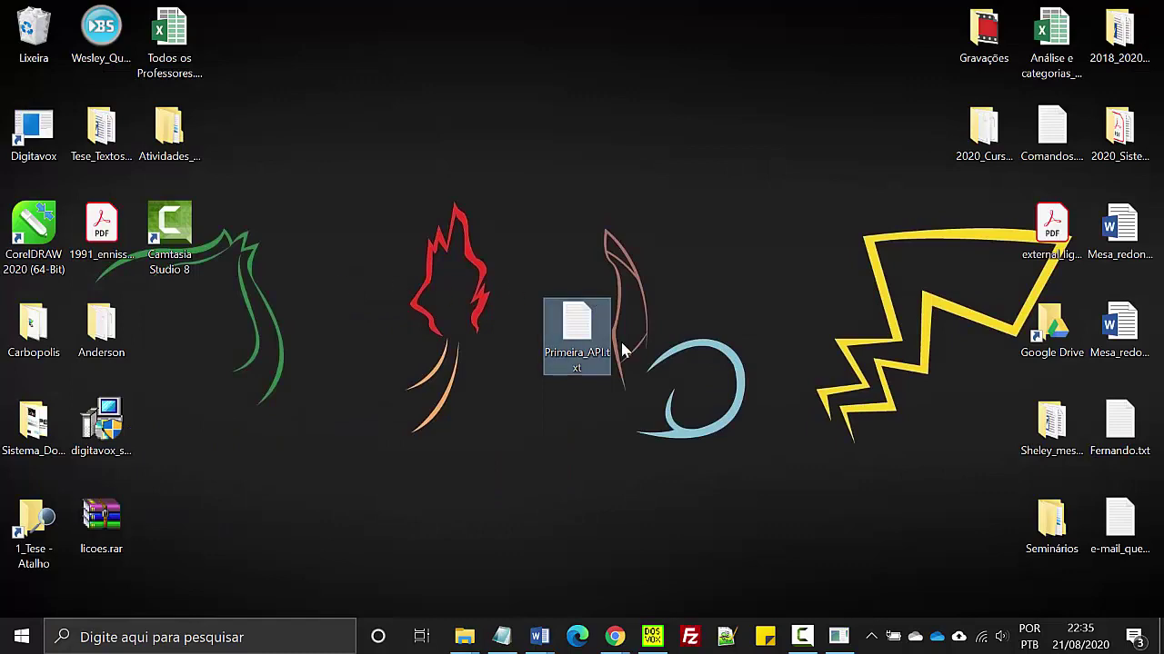
pyautogui.hotkey('alt', 'Tab')
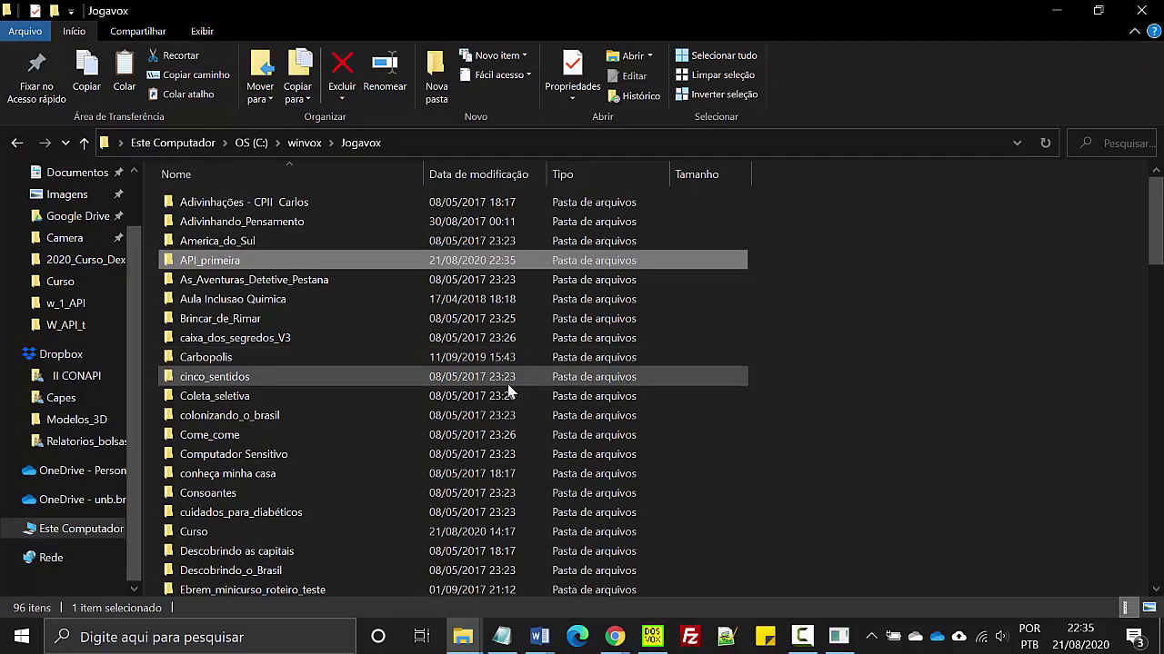
pyautogui.doubleClick(212, 264)
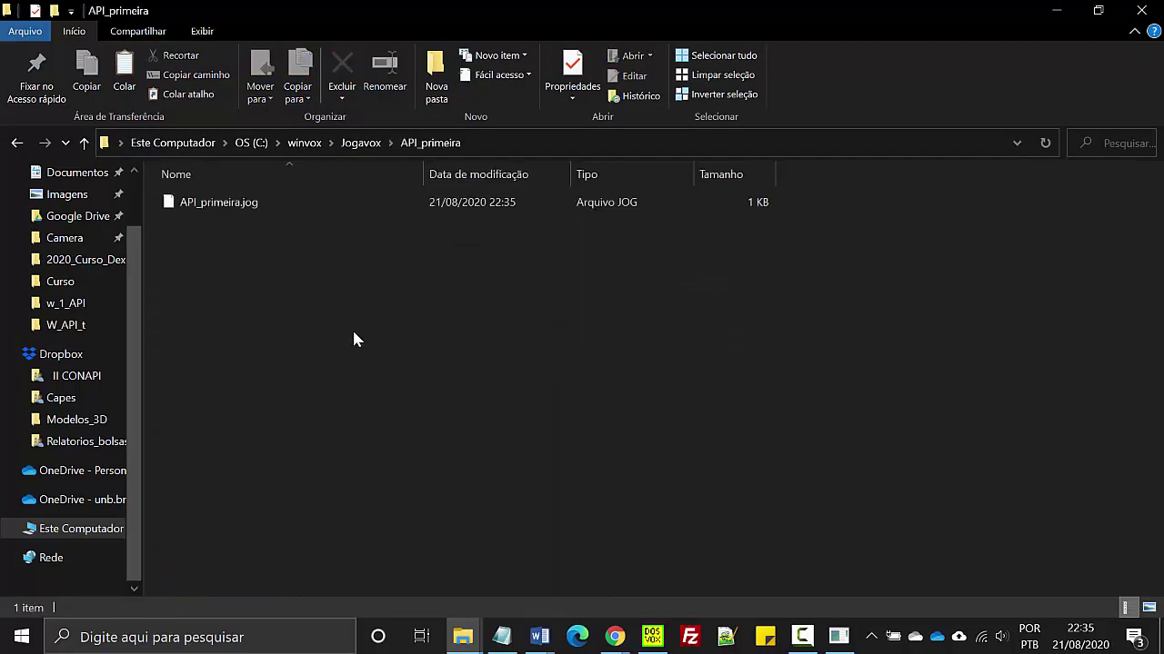
pyautogui.hotkey('ctrl', 'v')
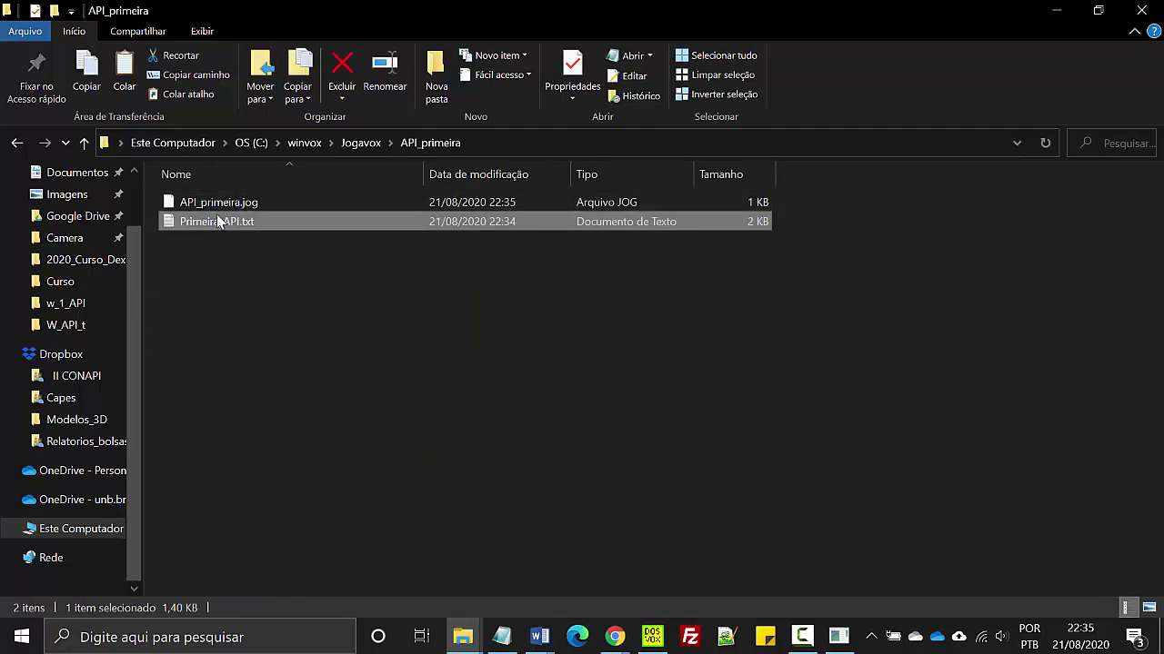
pyautogui.press('F2')
pyautogui.press('End')
pyautogui.hotkey('shift', 'Left')
pyautogui.hotkey('shift', 'Left')
pyautogui.hotkey('shift', 'Left')
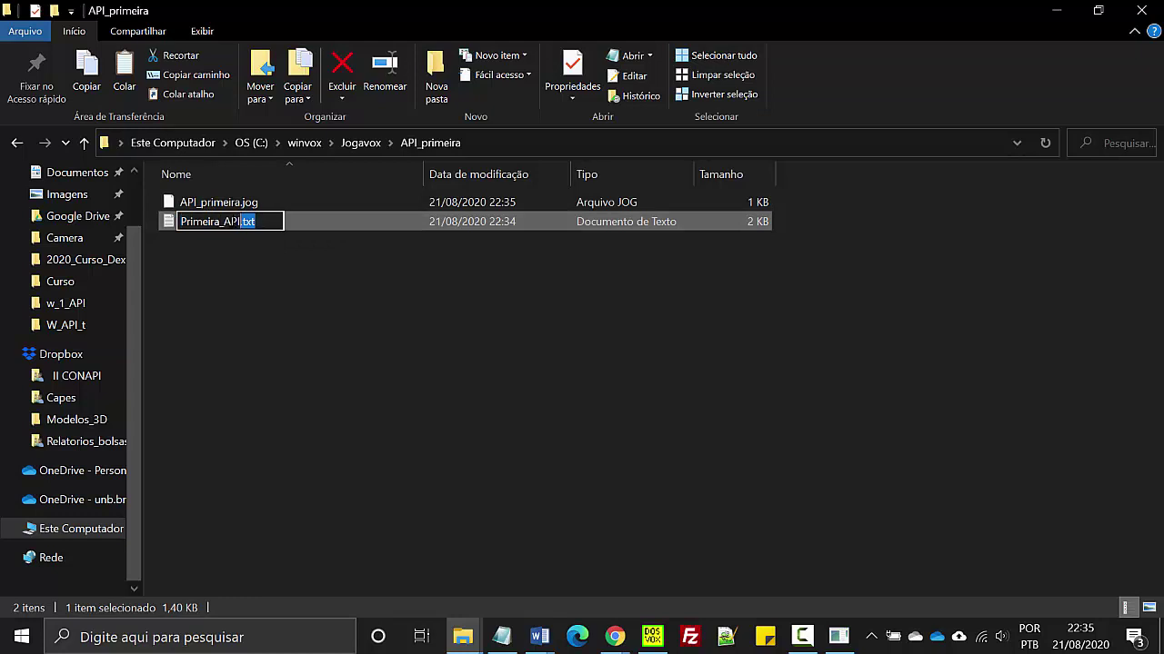
pyautogui.hotkey('shift', 'Home')
pyautogui.click(328, 345)
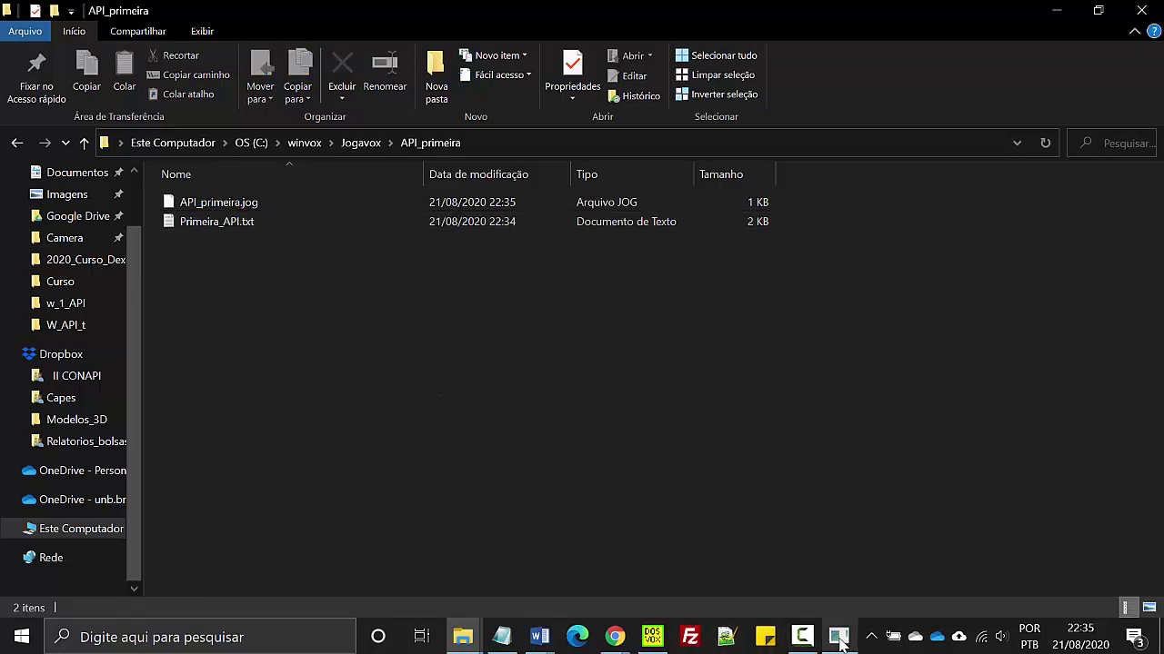
# - Switch to Jogavox and import Primeira_API.txt as the script of the API_primeira game
pyautogui.hotkey('alt', 'Tab')
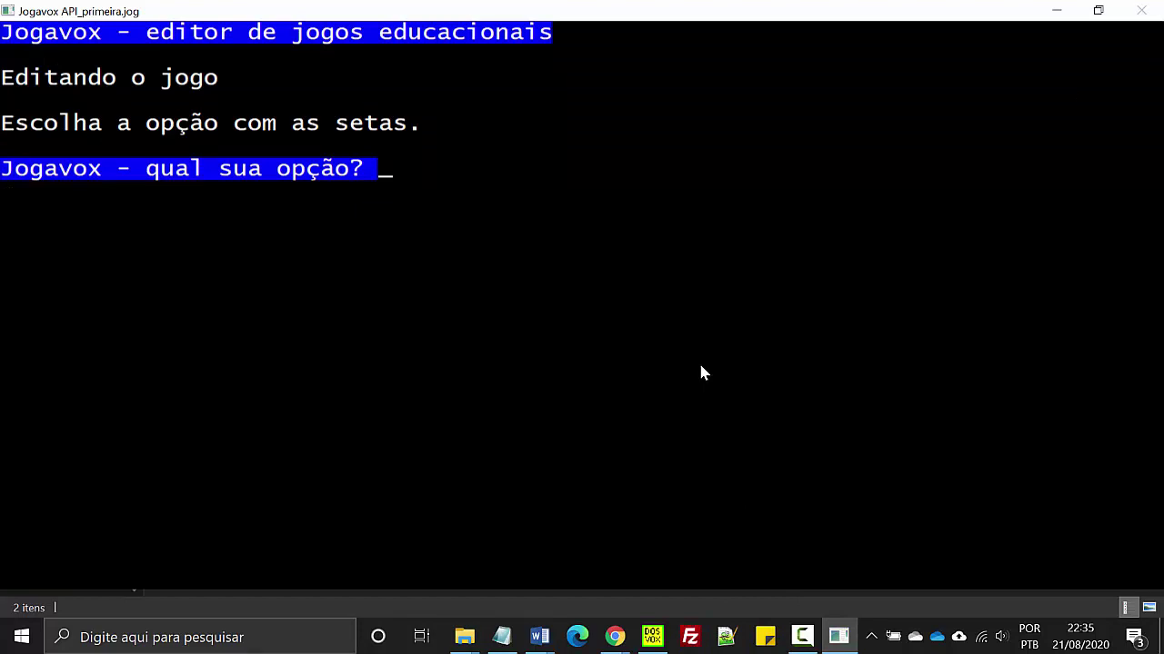
pyautogui.press('Down')
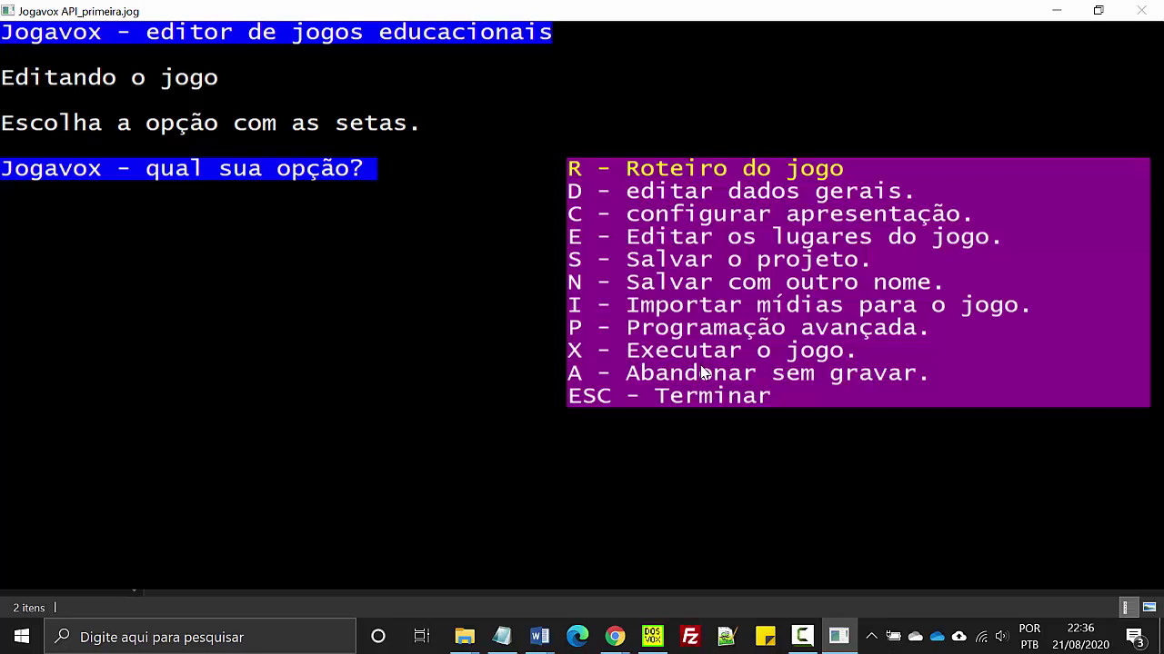
pyautogui.press('Return')
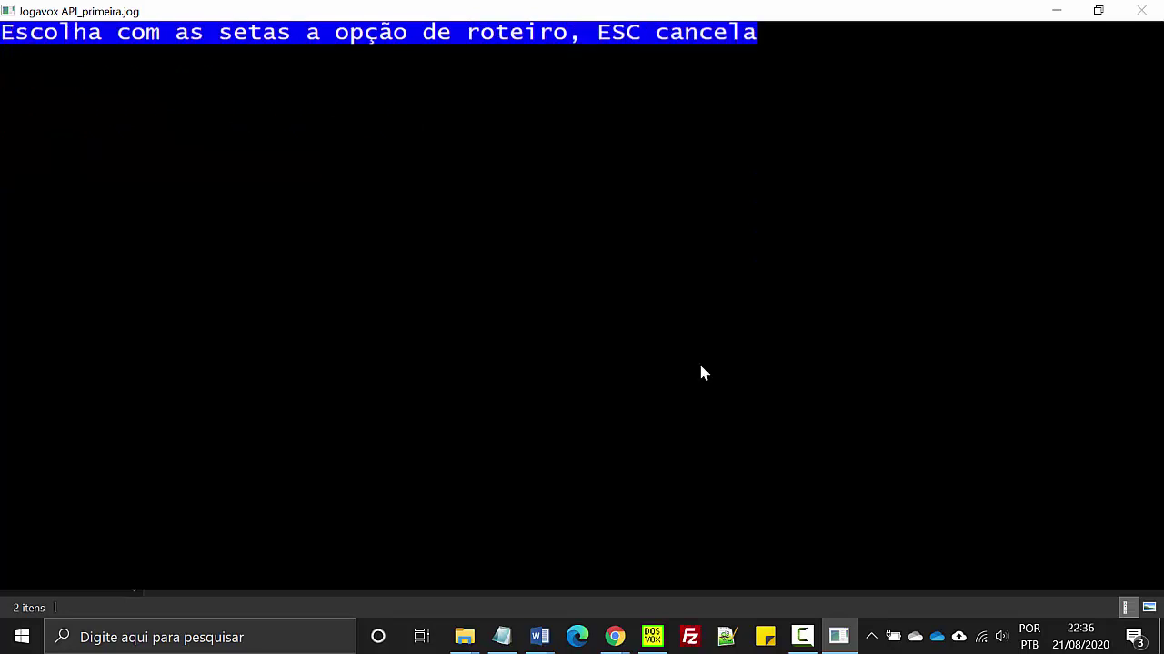
pyautogui.press('Down')
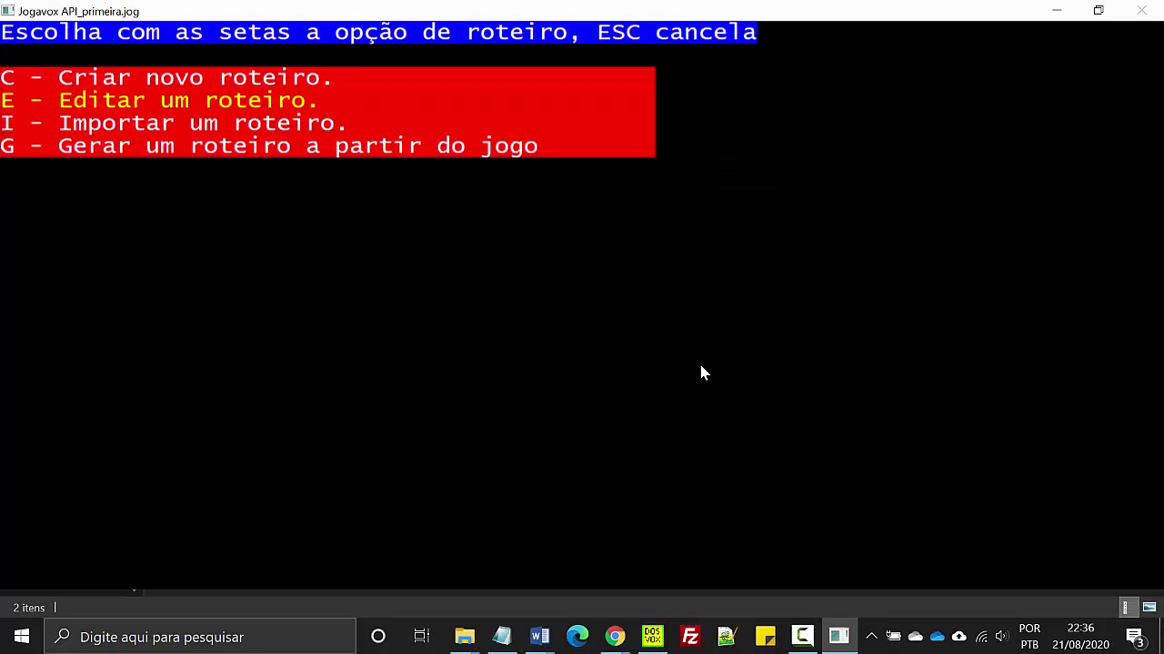
pyautogui.press('Down')
pyautogui.press('Return')
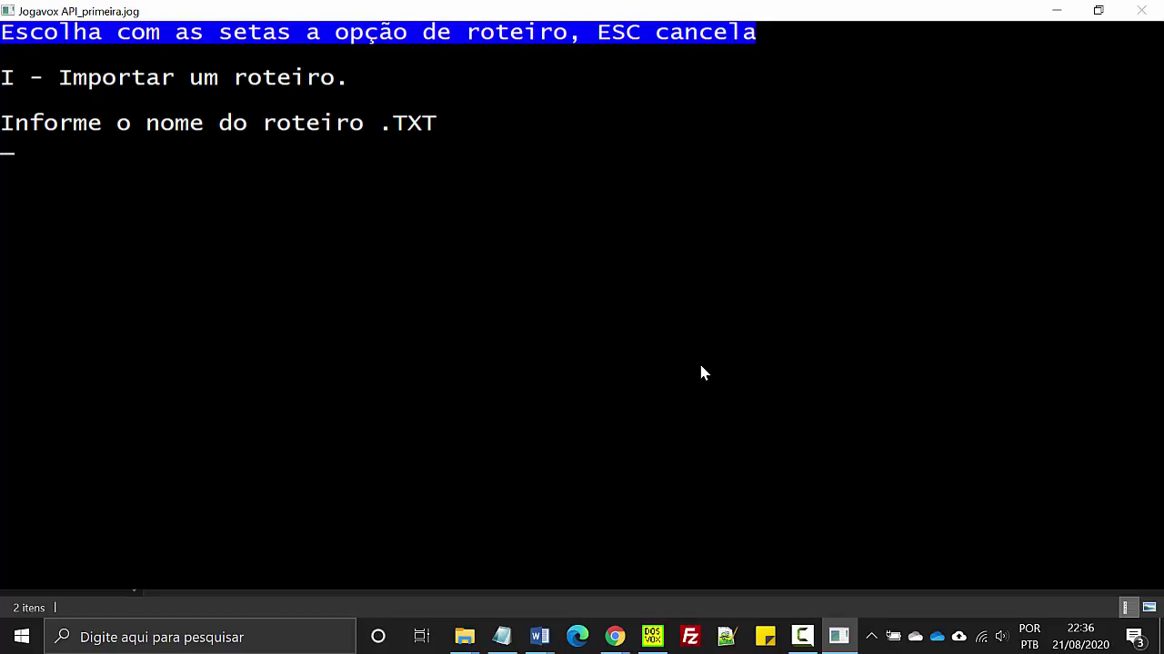
pyautogui.press('Down')
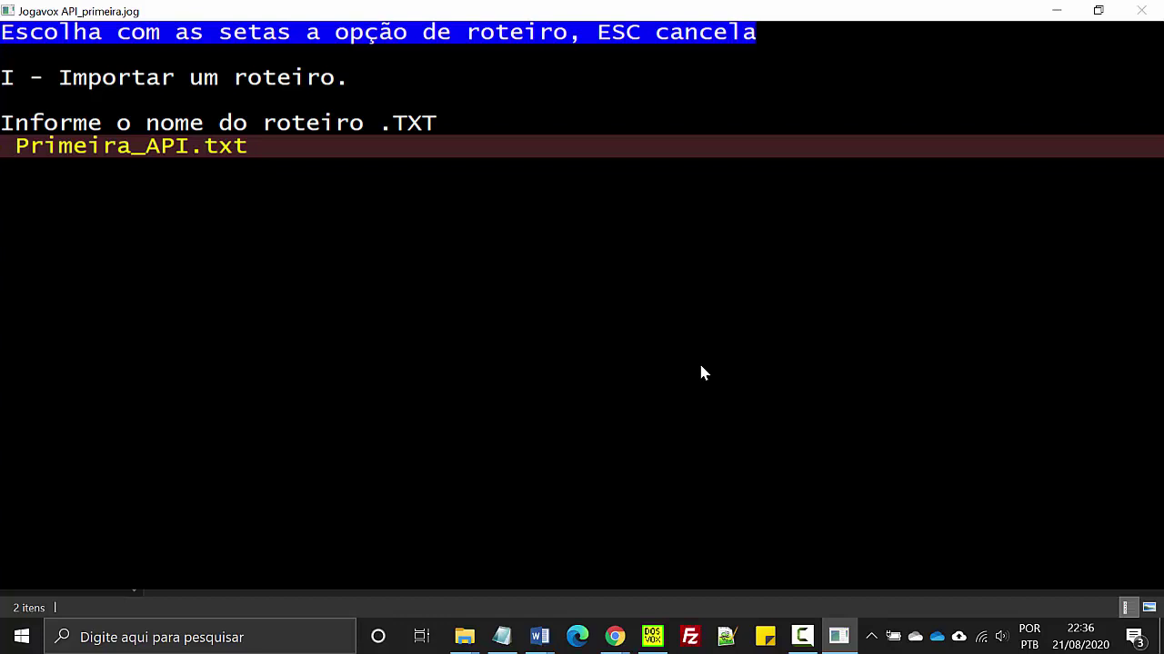
pyautogui.press('Return')
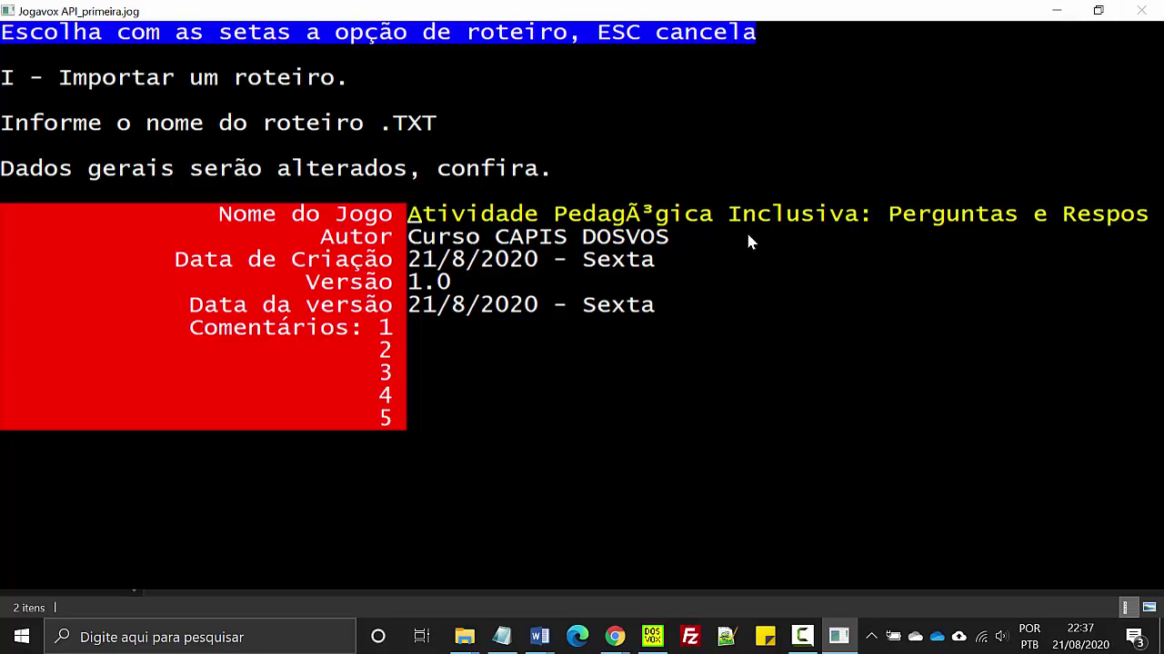
# - Switch to the API_primeira folder in File Explorer and open Primeira_API.txt in a maximized Notepad window
pyautogui.press('super+d')
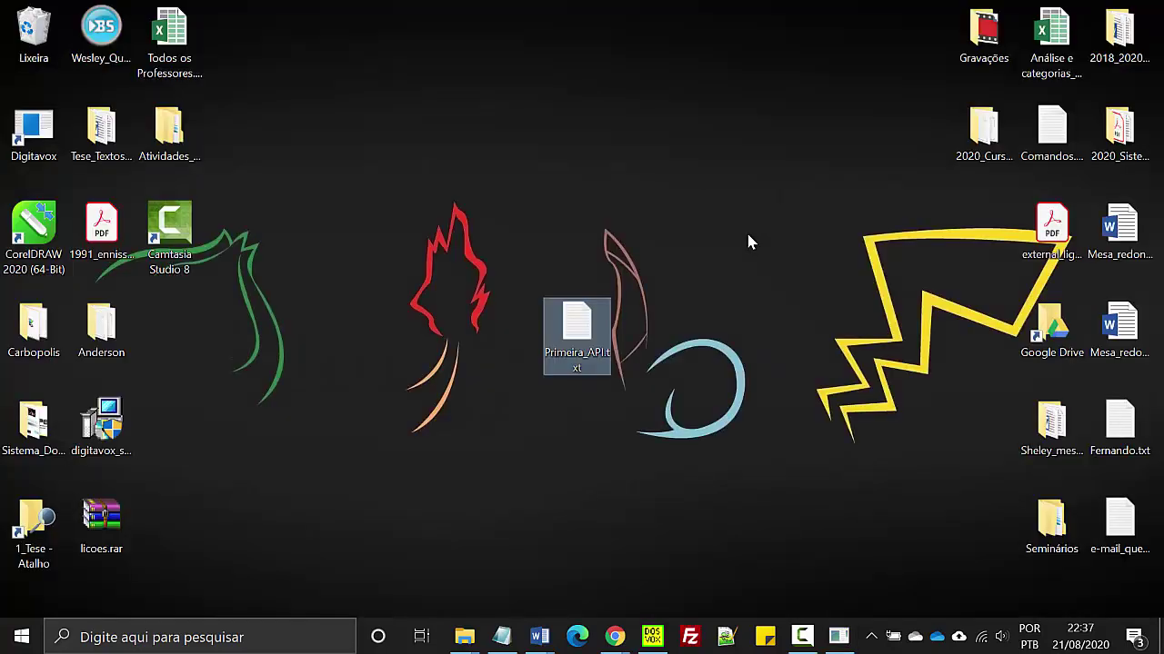
pyautogui.click(464, 636)
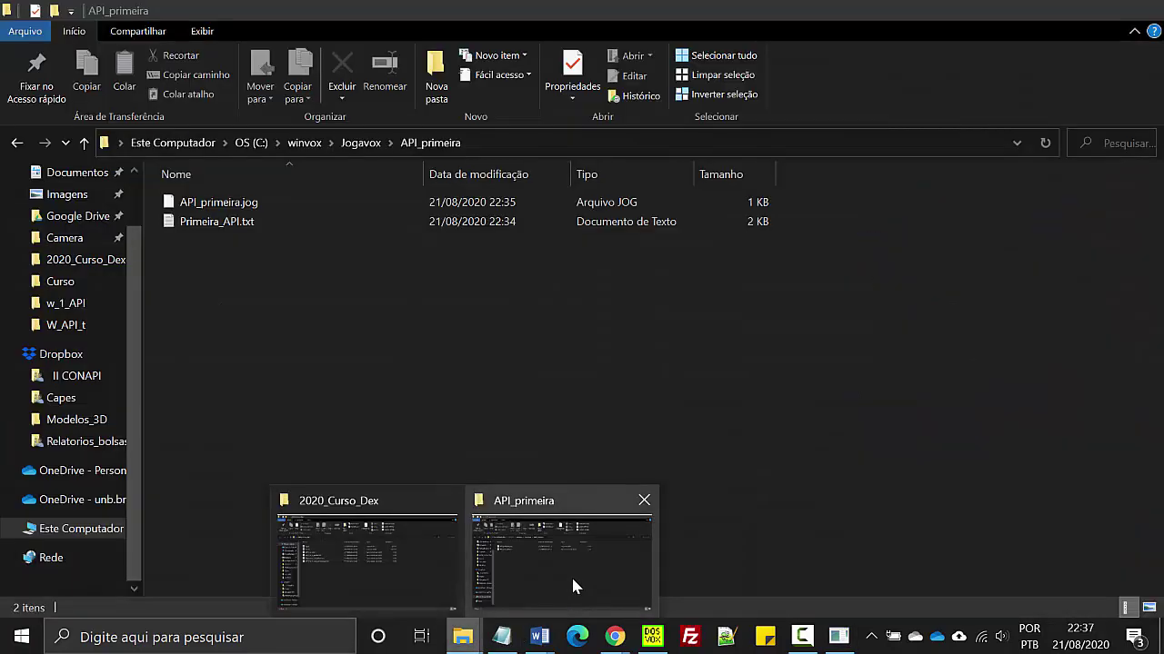
pyautogui.click(573, 586)
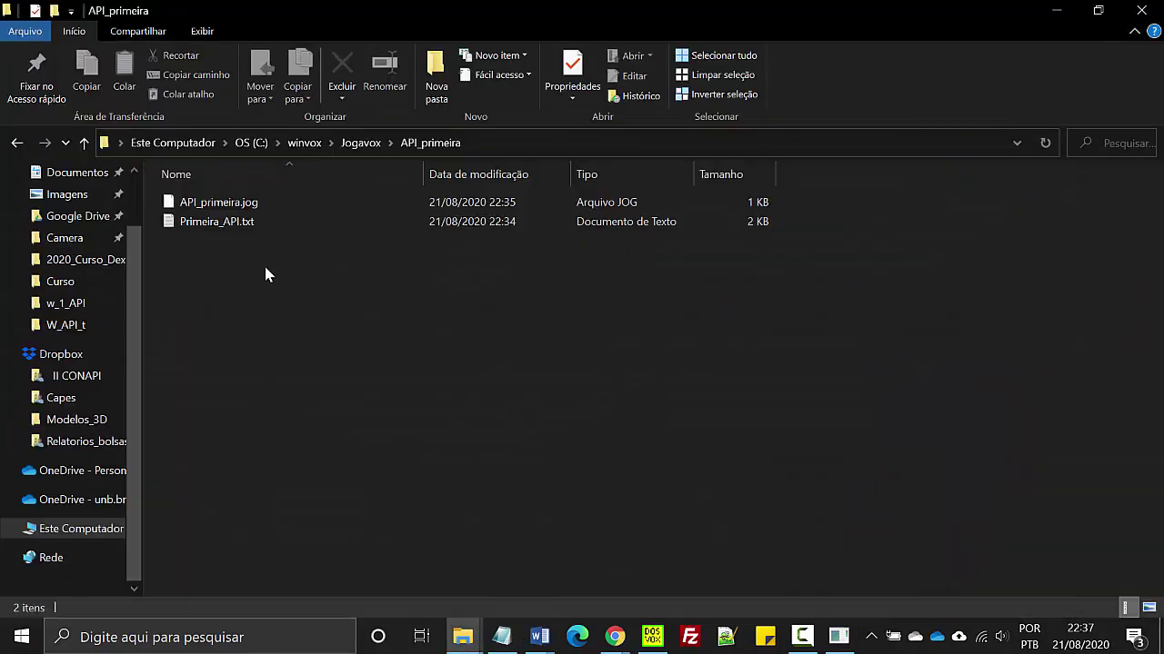
pyautogui.doubleClick(218, 228)
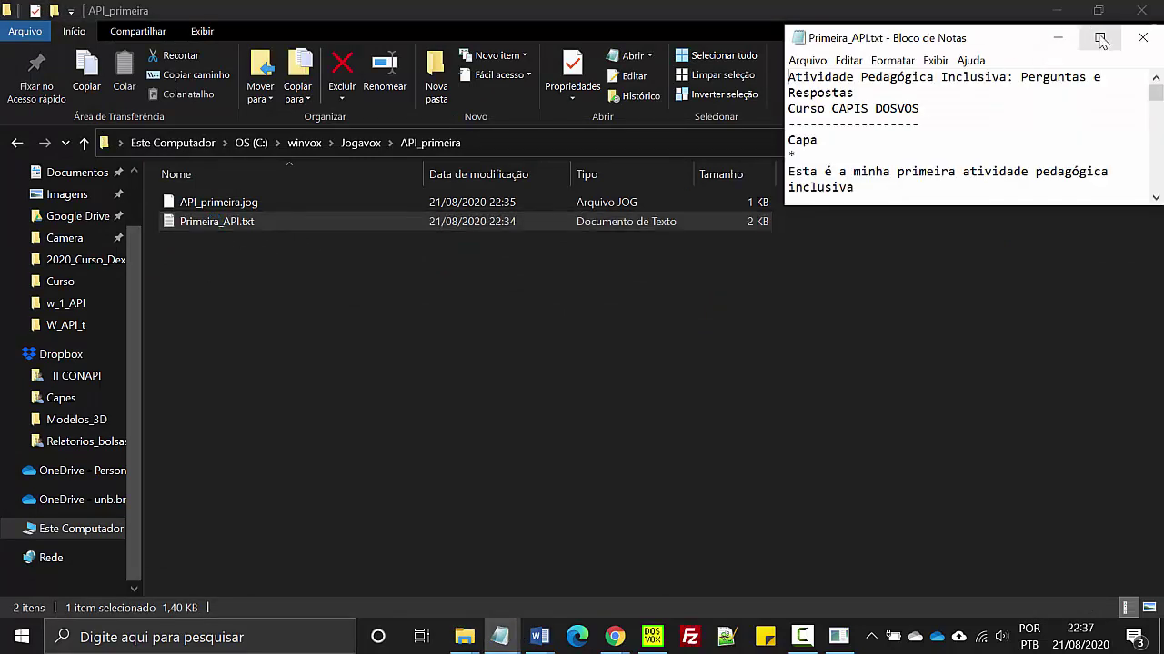
pyautogui.click(1102, 38)
# - Try to save Primeira_API.txt over the existing file with ANSI encoding
pyautogui.click(23, 30)
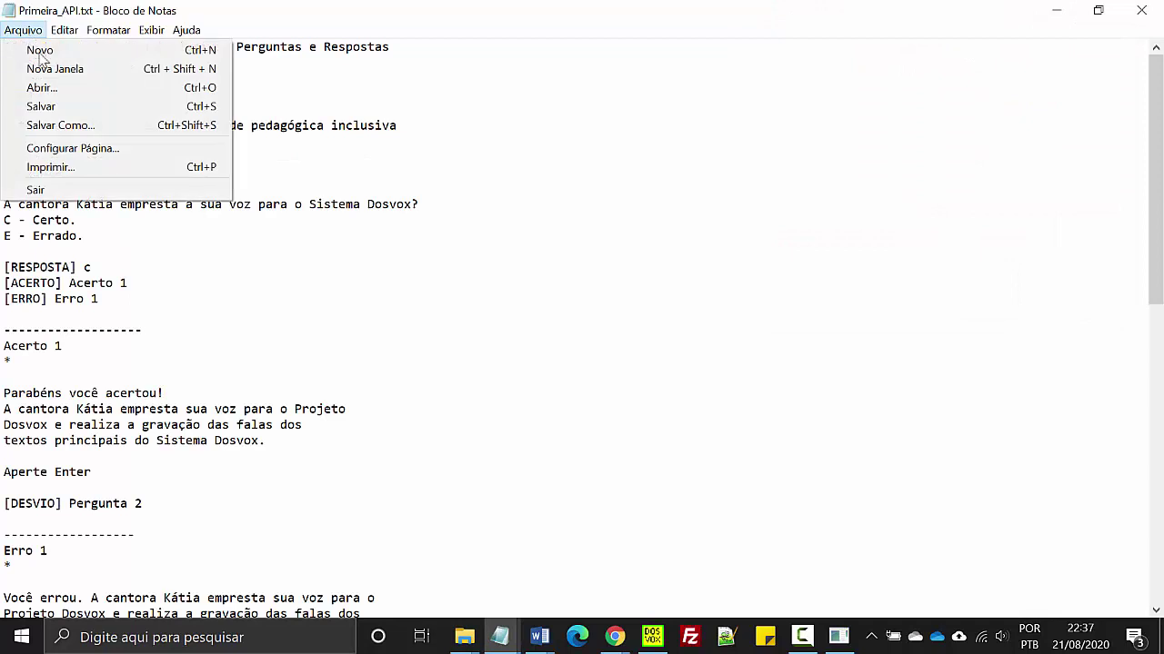
pyautogui.click(59, 126)
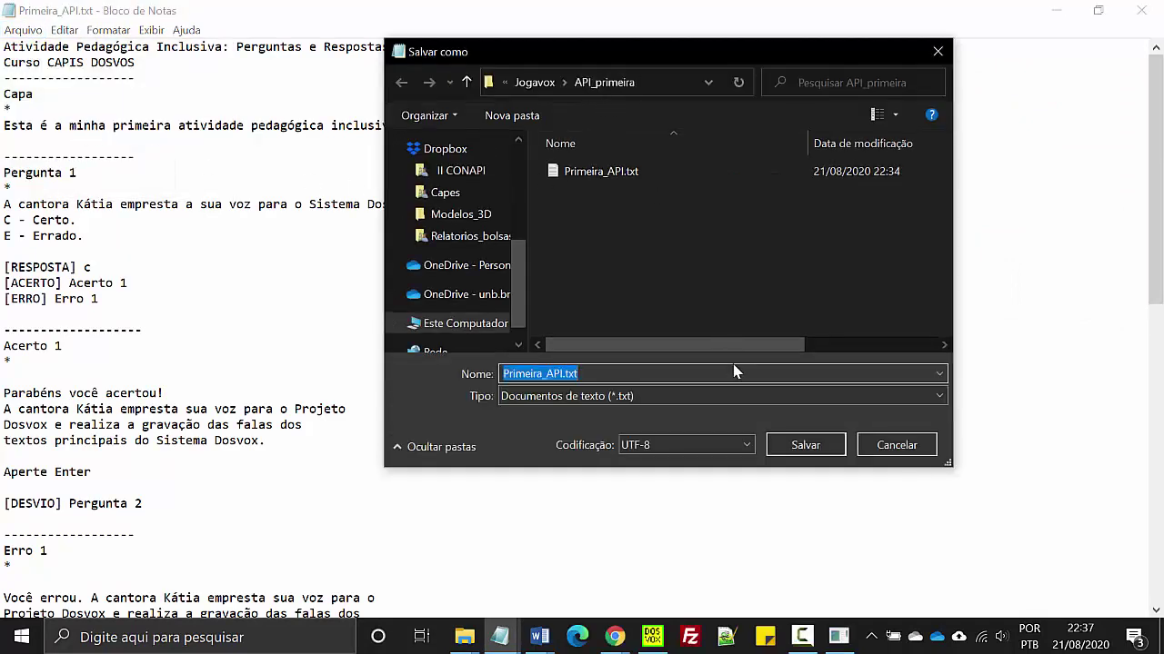
pyautogui.click(749, 445)
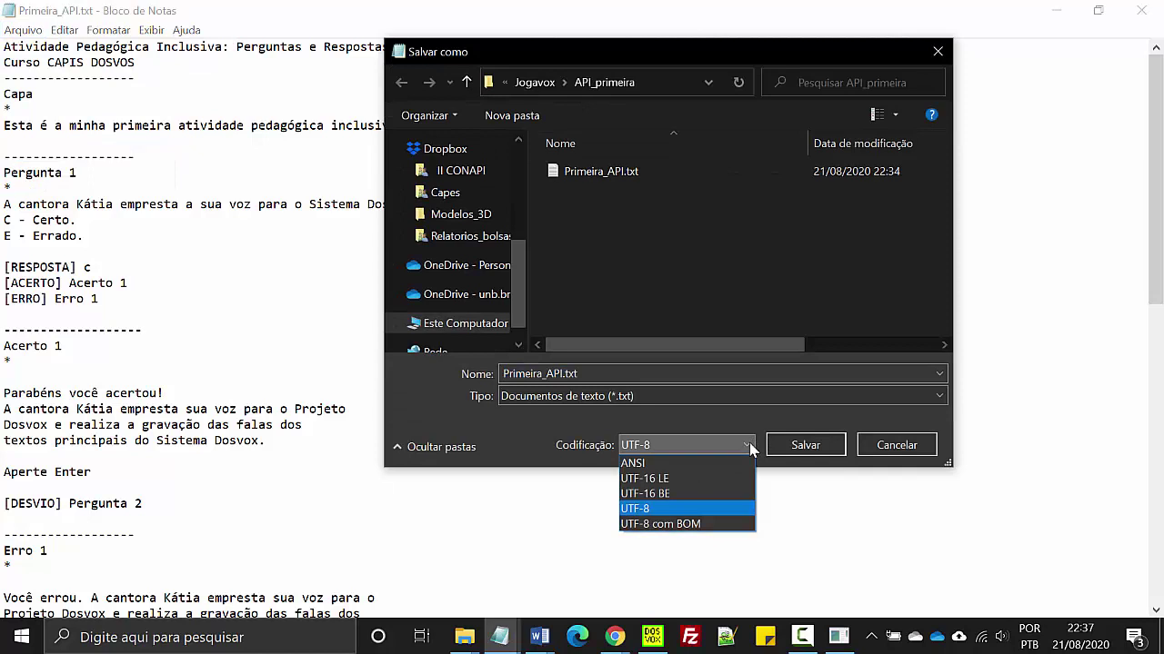
pyautogui.click(642, 464)
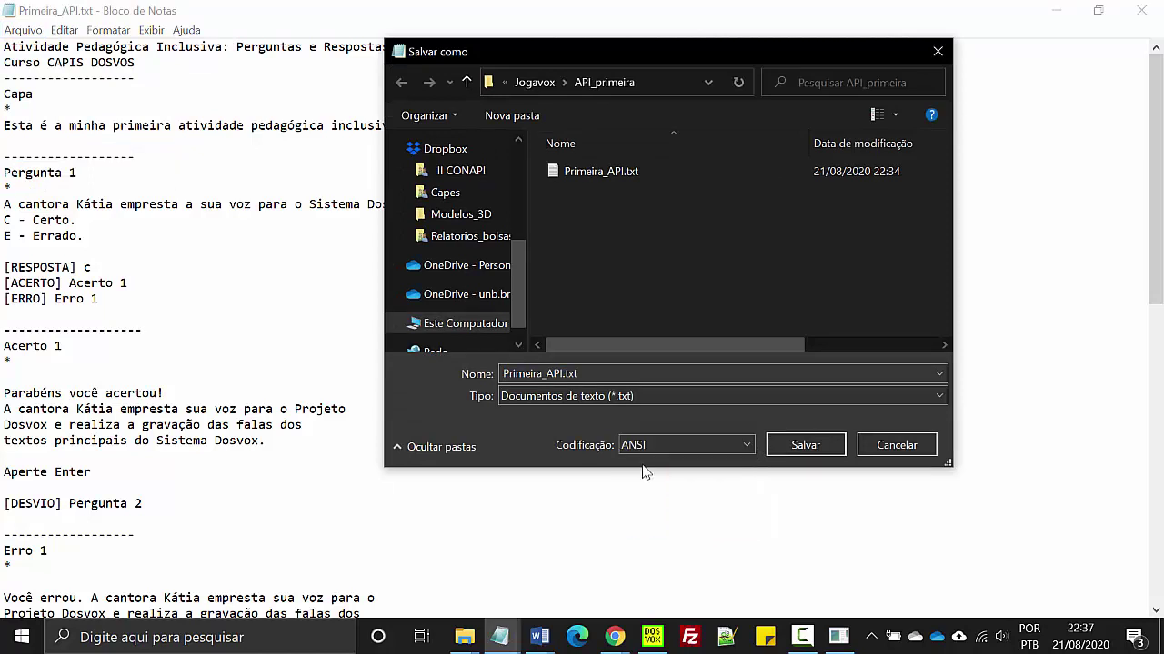
pyautogui.click(808, 445)
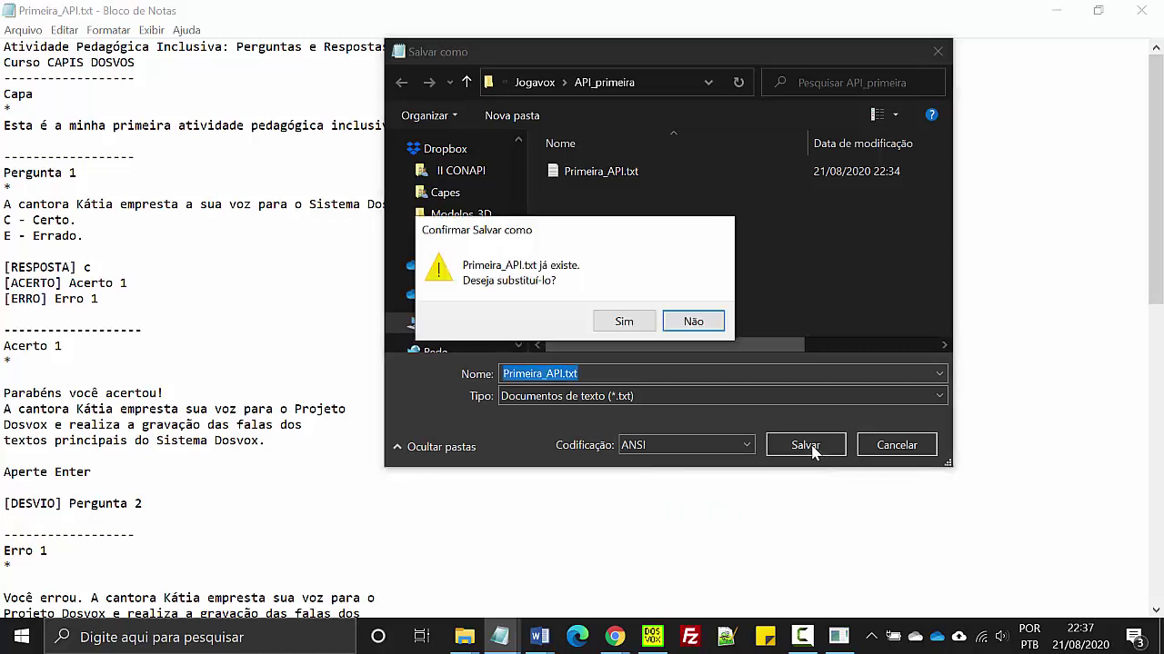
pyautogui.click(623, 329)
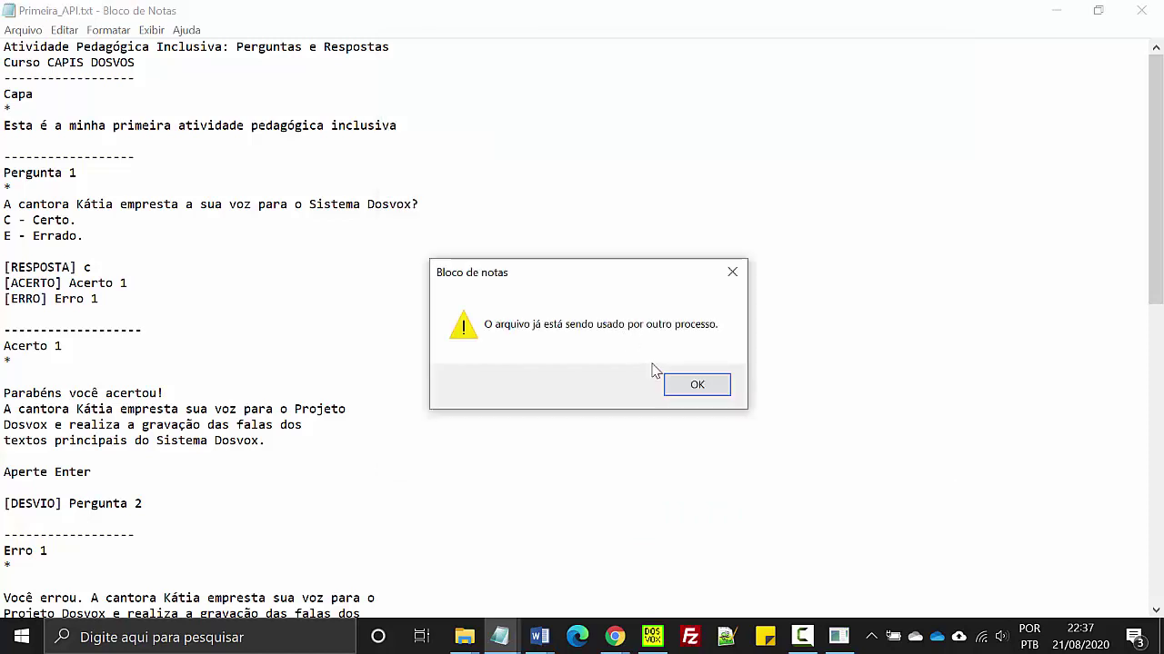
# - Switch to Jogavox, confirm the imported general data changes and end the editing of the game
pyautogui.hotkey('alt', 'Tab')
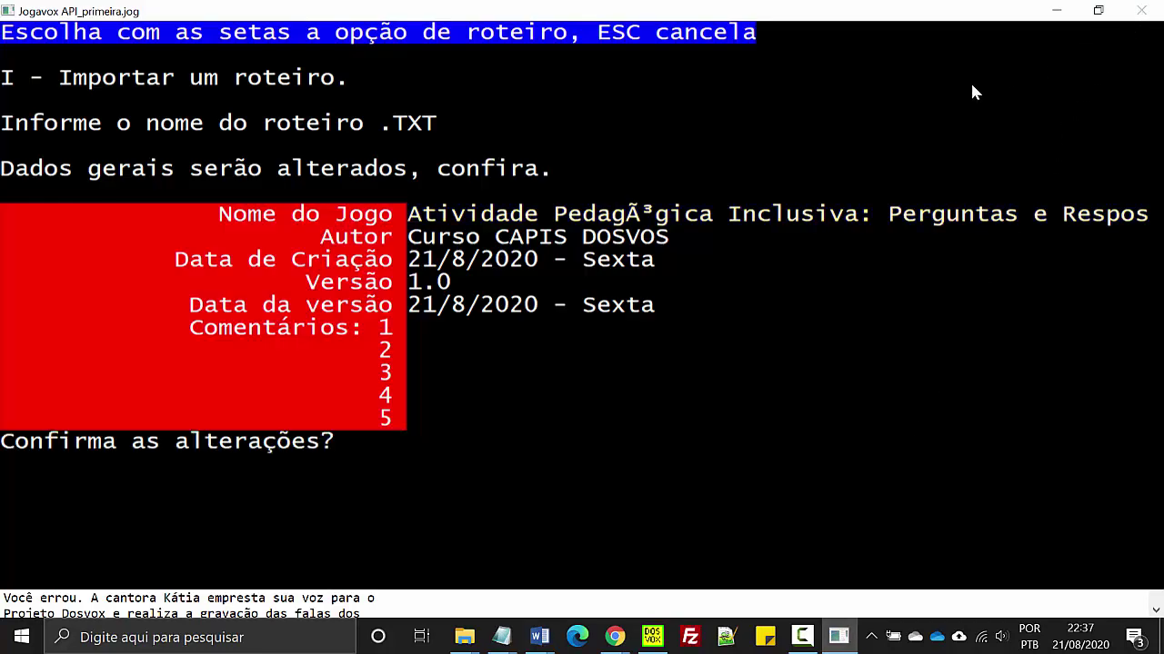
pyautogui.write('s')
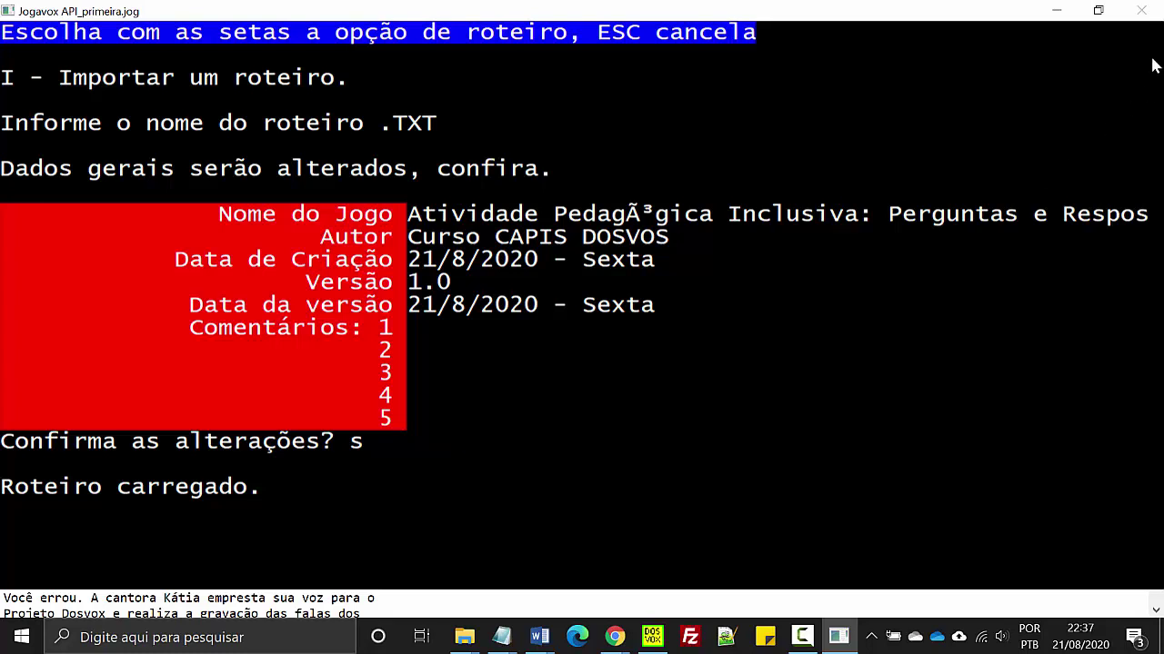
pyautogui.press('Escape')
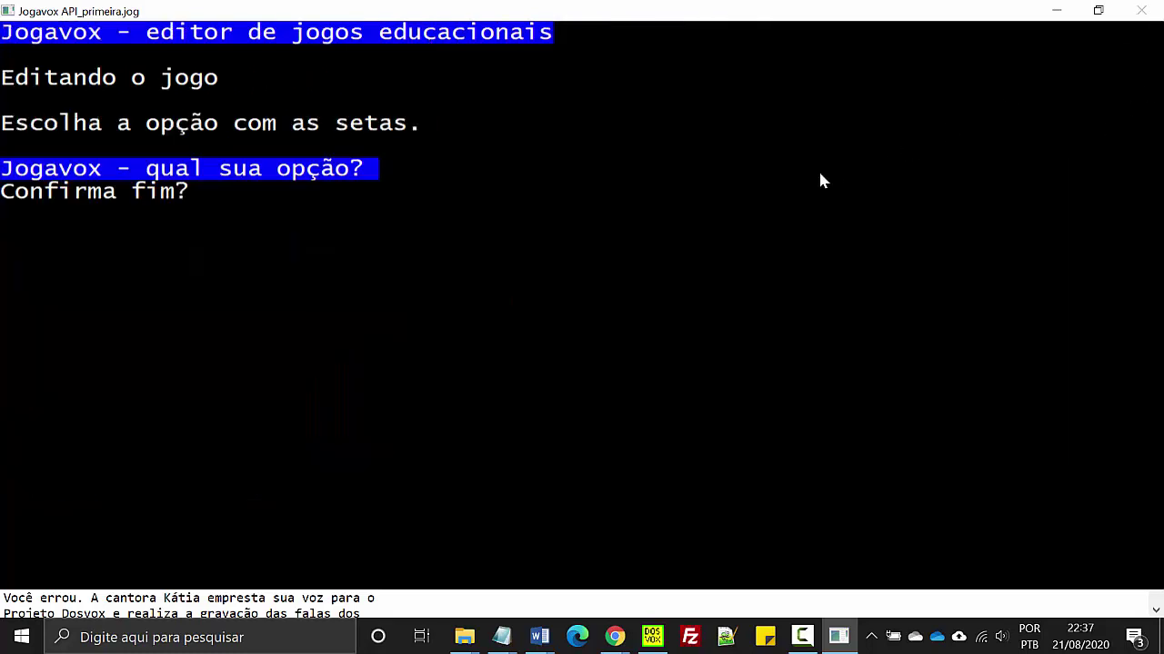
pyautogui.write('s')
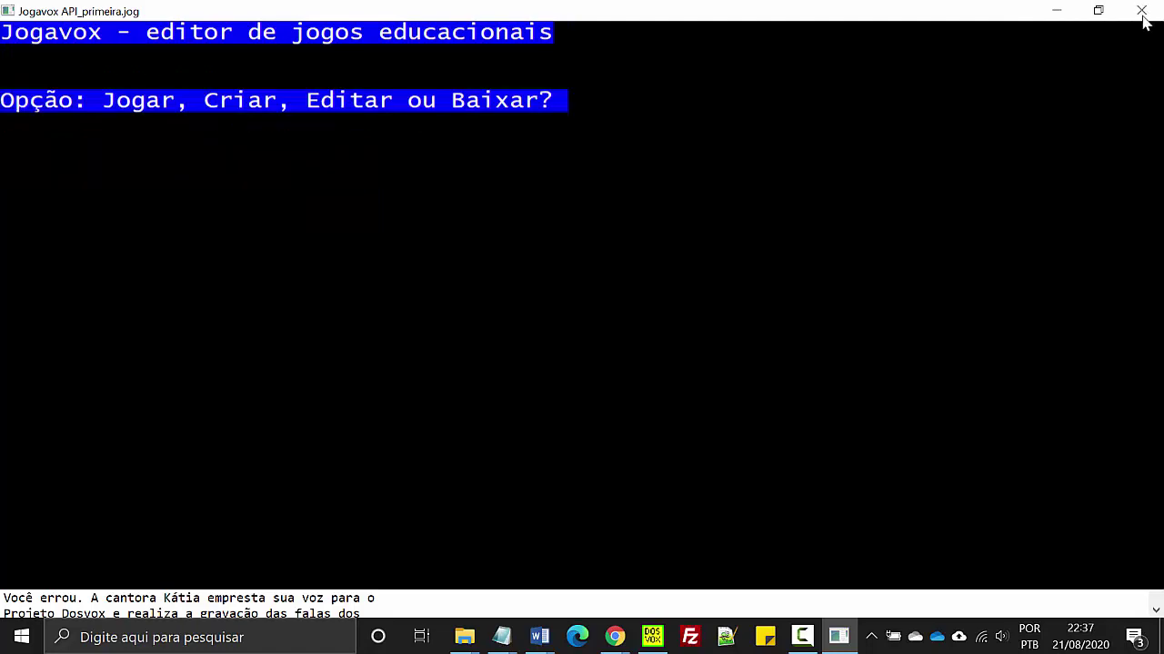
# - Return to Notepad, save Primeira_API.txt over the existing file with ANSI encoding, and close it
pyautogui.hotkey('alt', 'Tab')
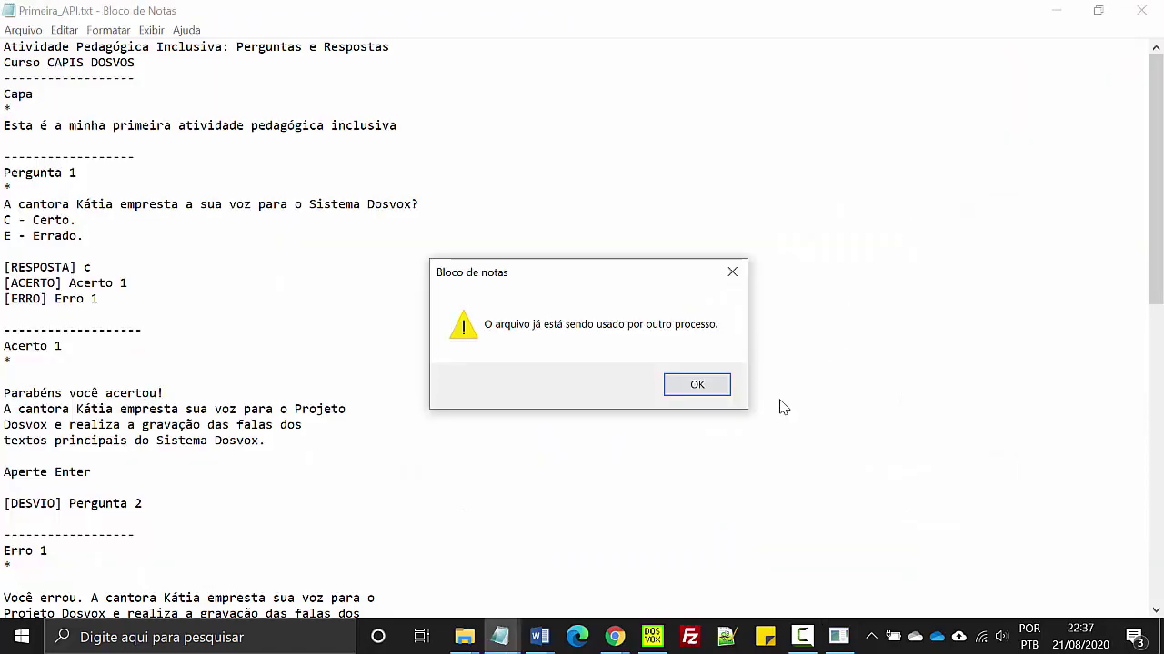
pyautogui.click(698, 387)
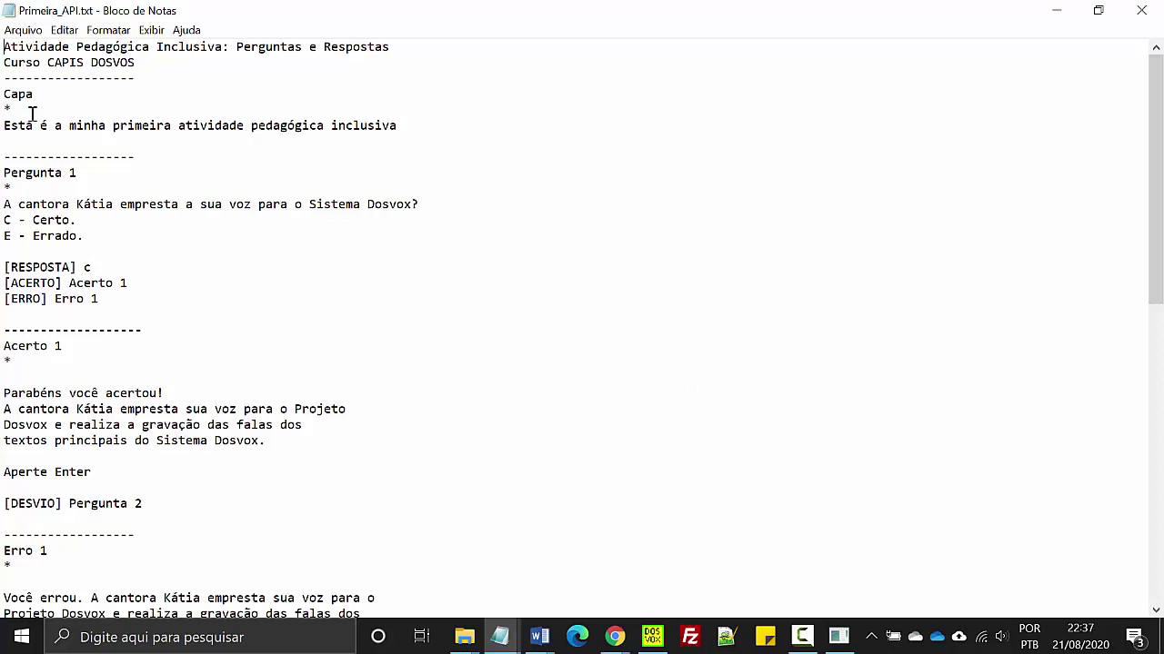
pyautogui.click(23, 32)
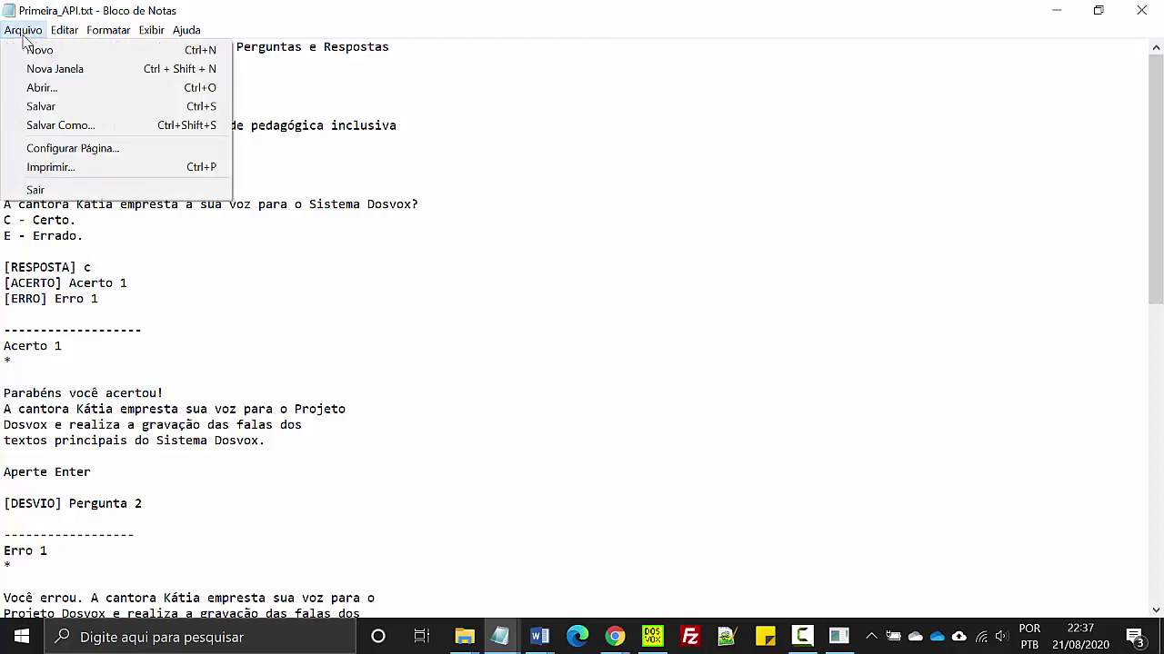
pyautogui.click(71, 127)
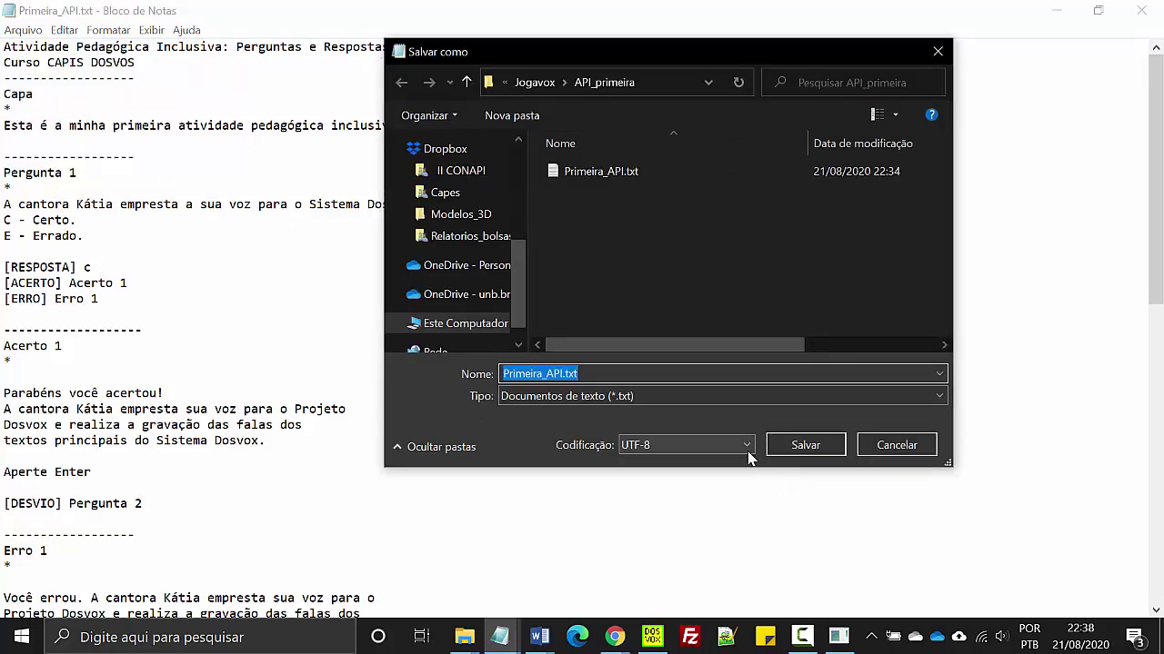
pyautogui.click(744, 446)
pyautogui.click(628, 463)
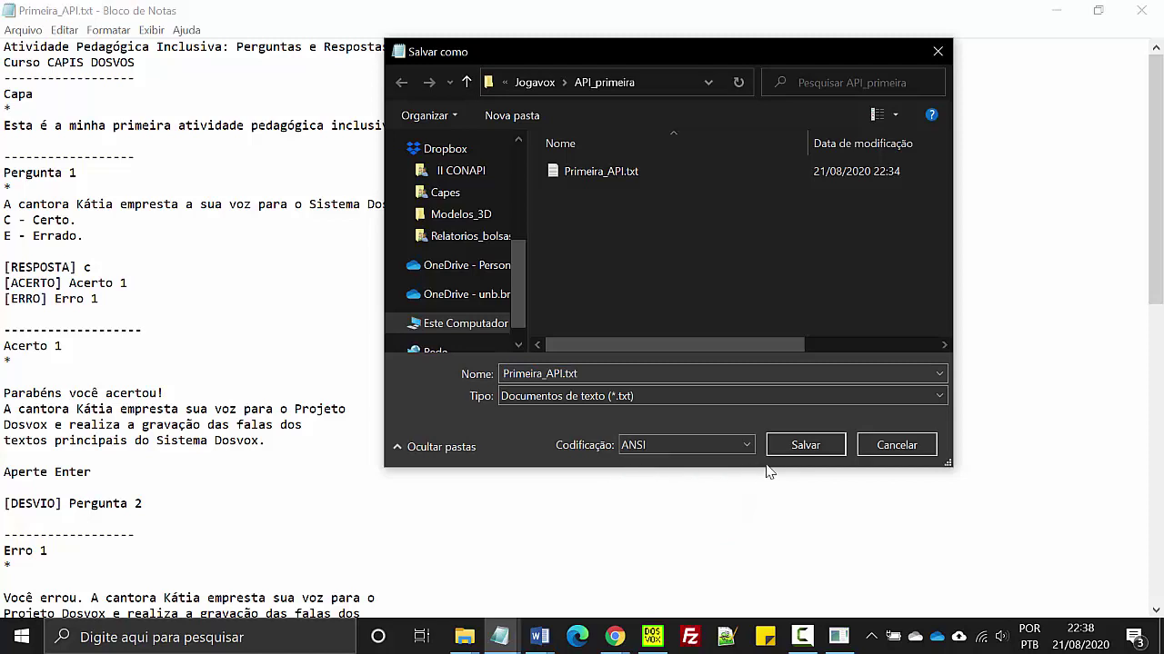
pyautogui.click(809, 447)
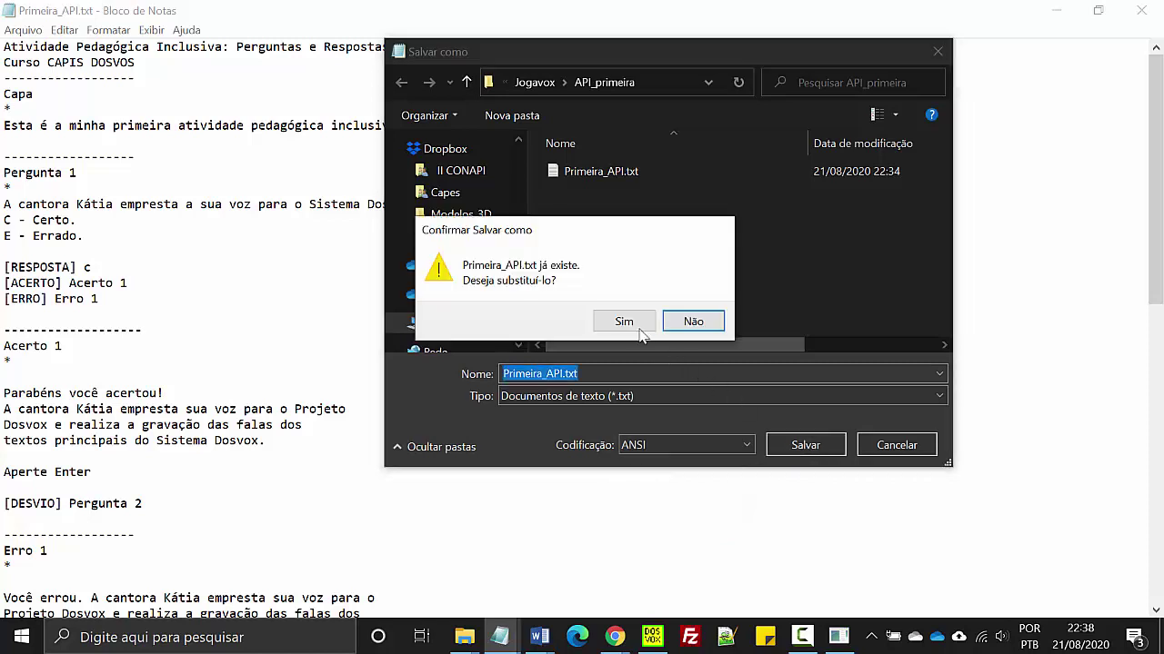
pyautogui.click(639, 331)
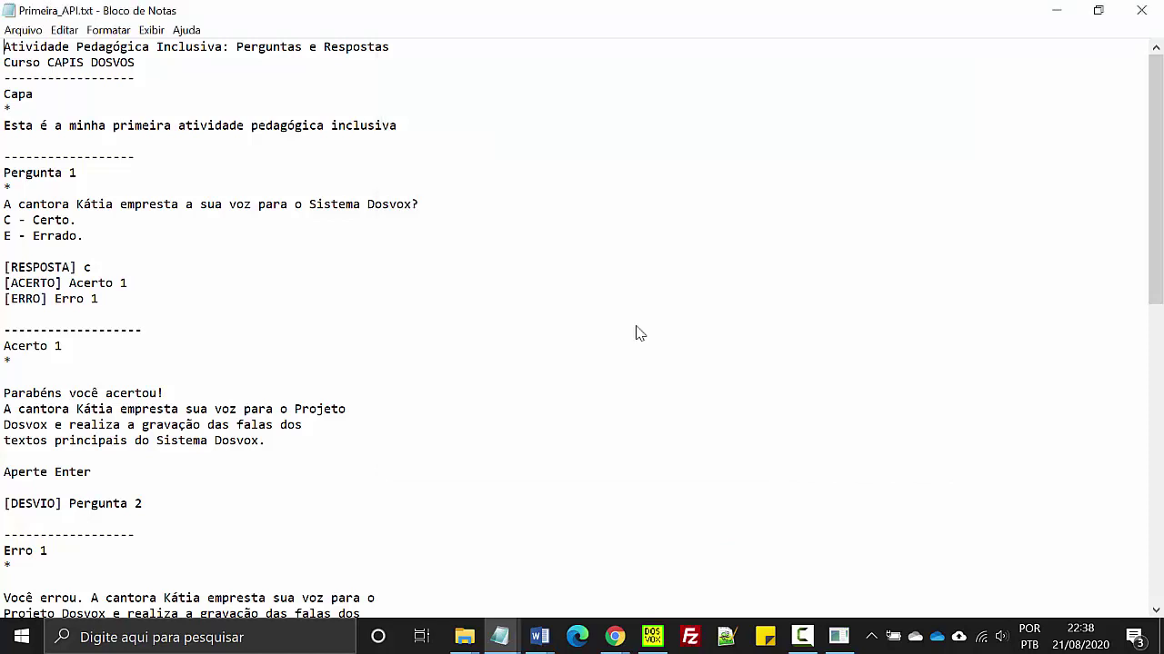
pyautogui.click(1141, 10)
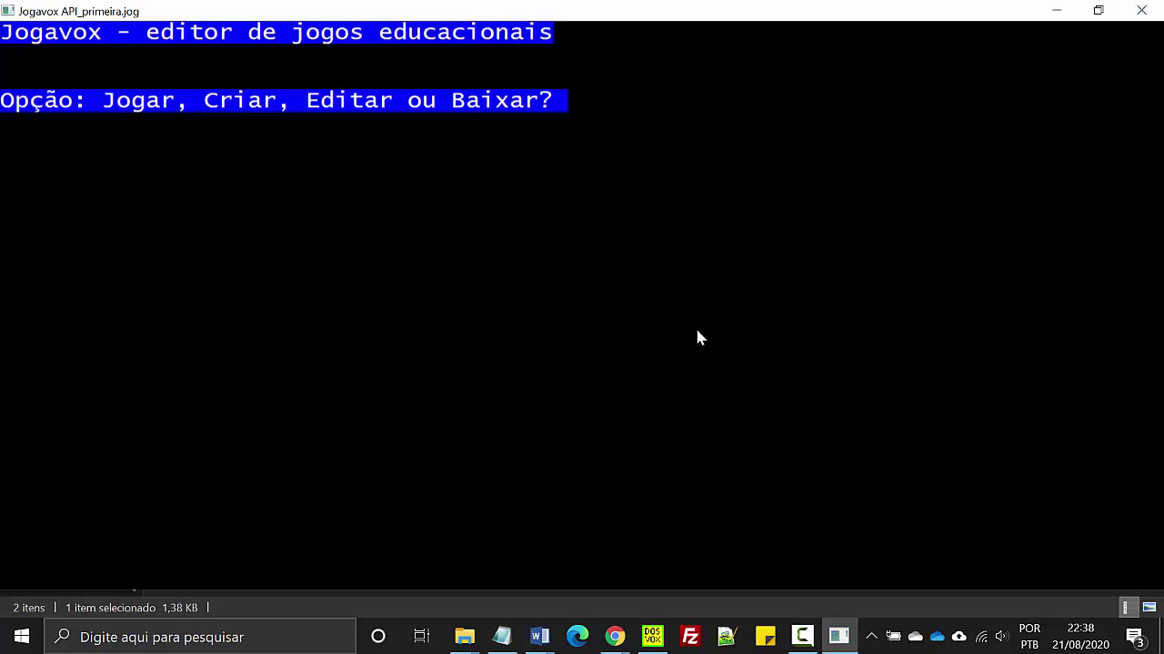
# - Choose to create a game and select the existing API_primeira folder as its directory
pyautogui.press('Down')
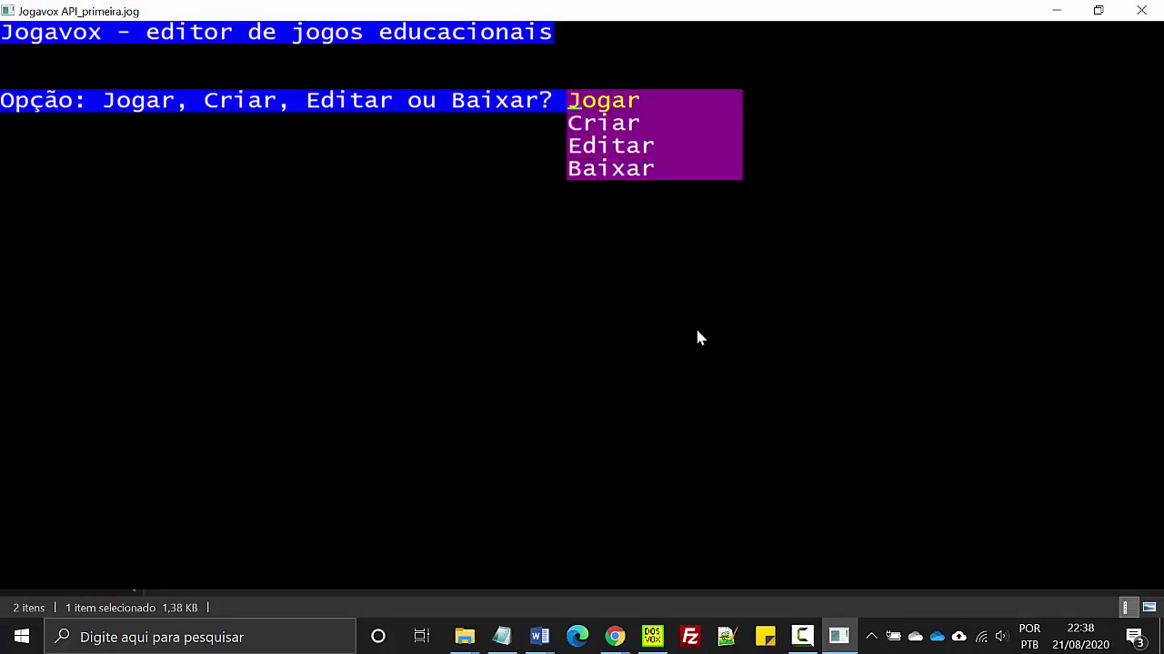
pyautogui.press('Down')
pyautogui.press('Return')
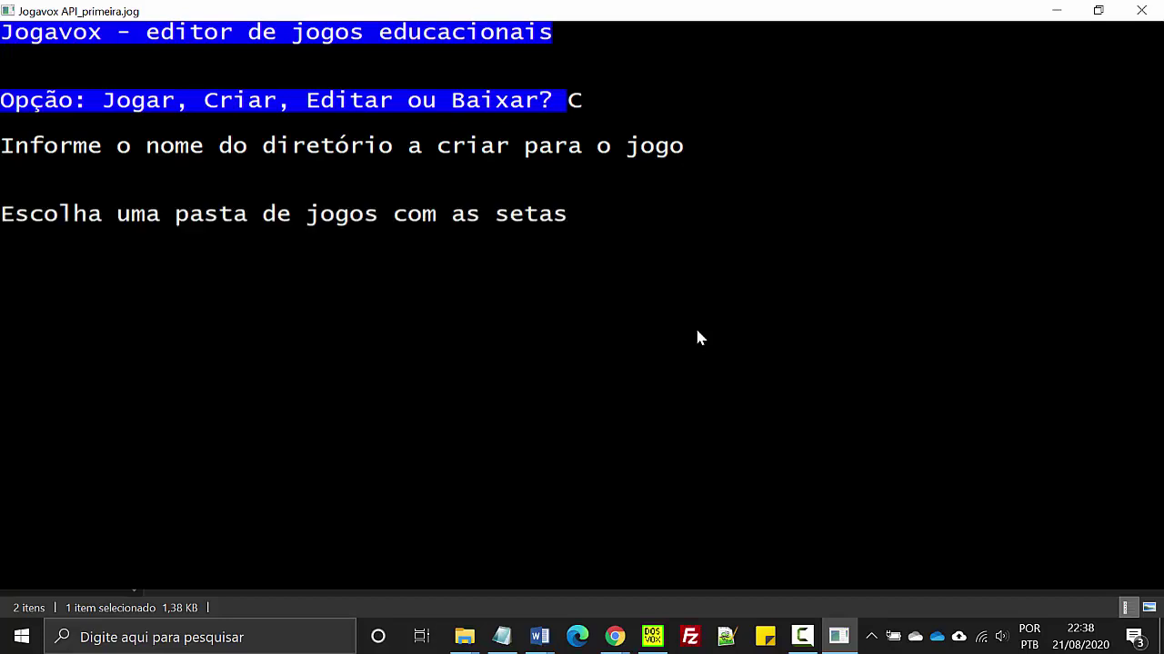
pyautogui.press('Down')
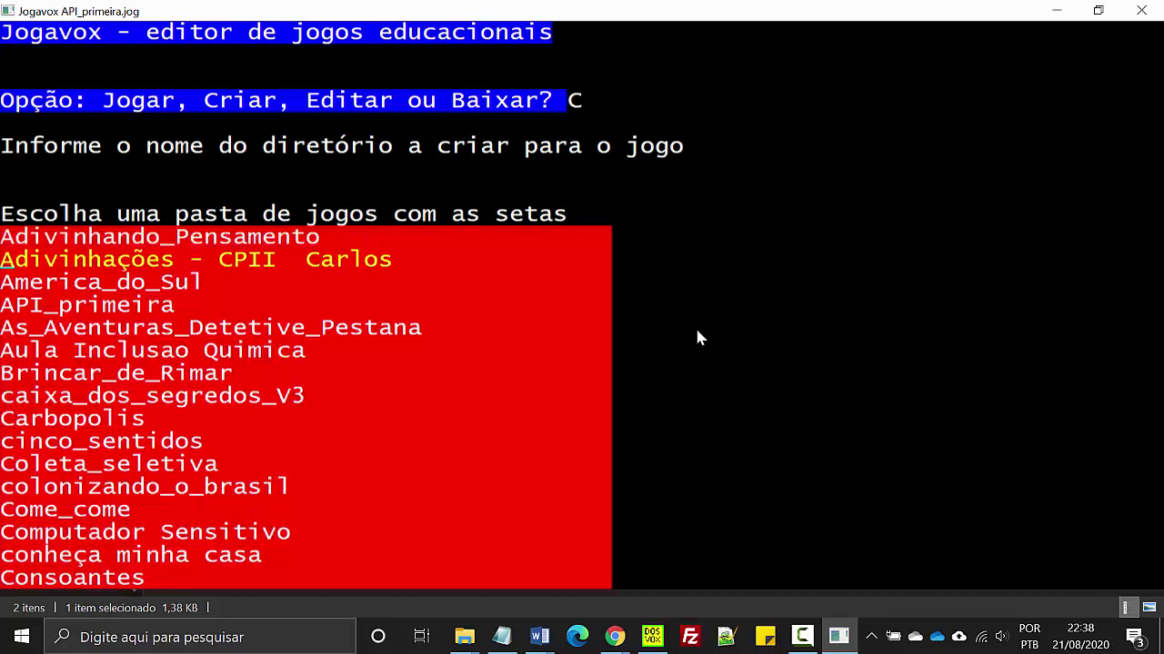
pyautogui.press('Down')
pyautogui.press('Down')
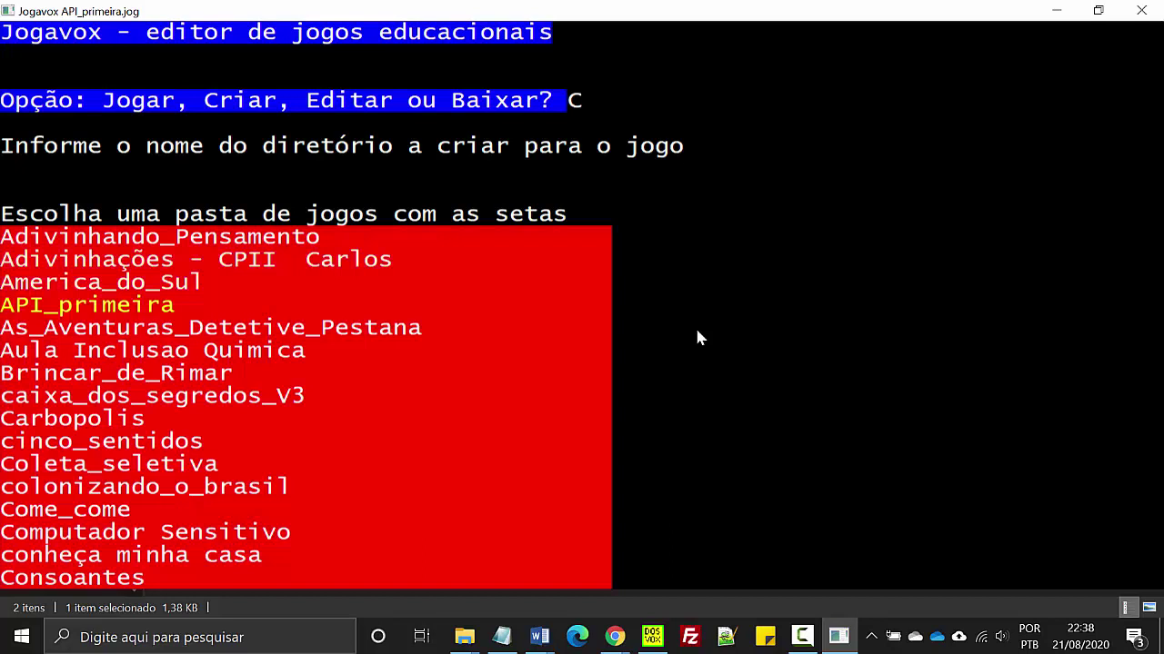
pyautogui.press('Return')
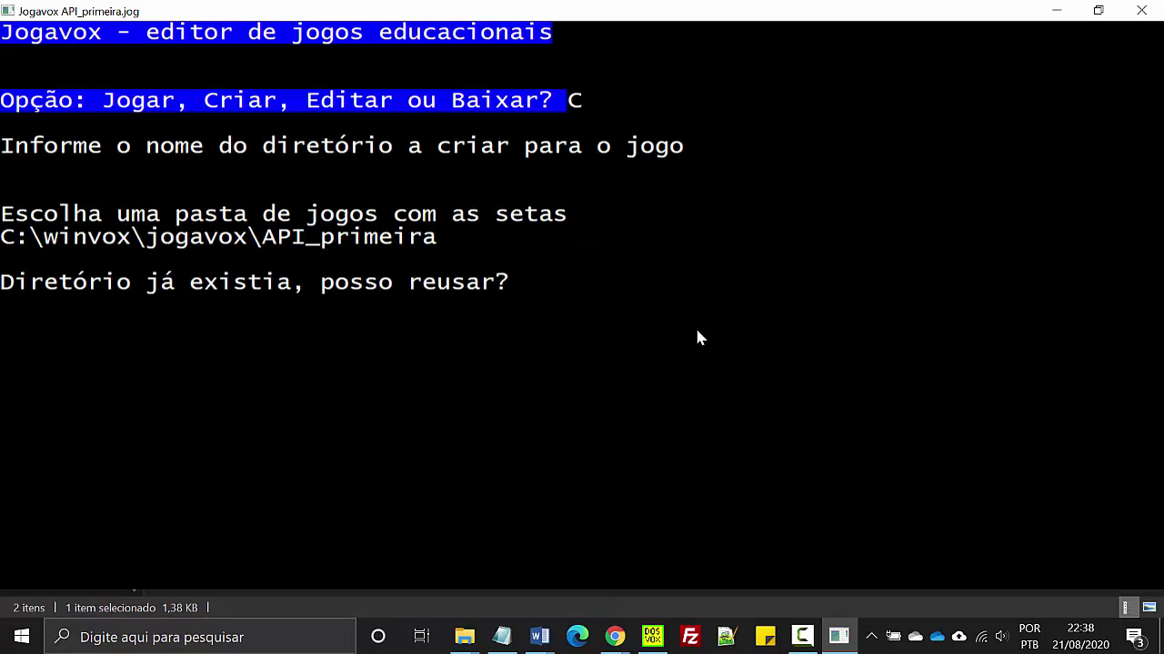
# - Allow reuse of the existing directory, keep its name for the game and overwrite the existing API_primeira.jog
pyautogui.write('s')
pyautogui.press('Return')
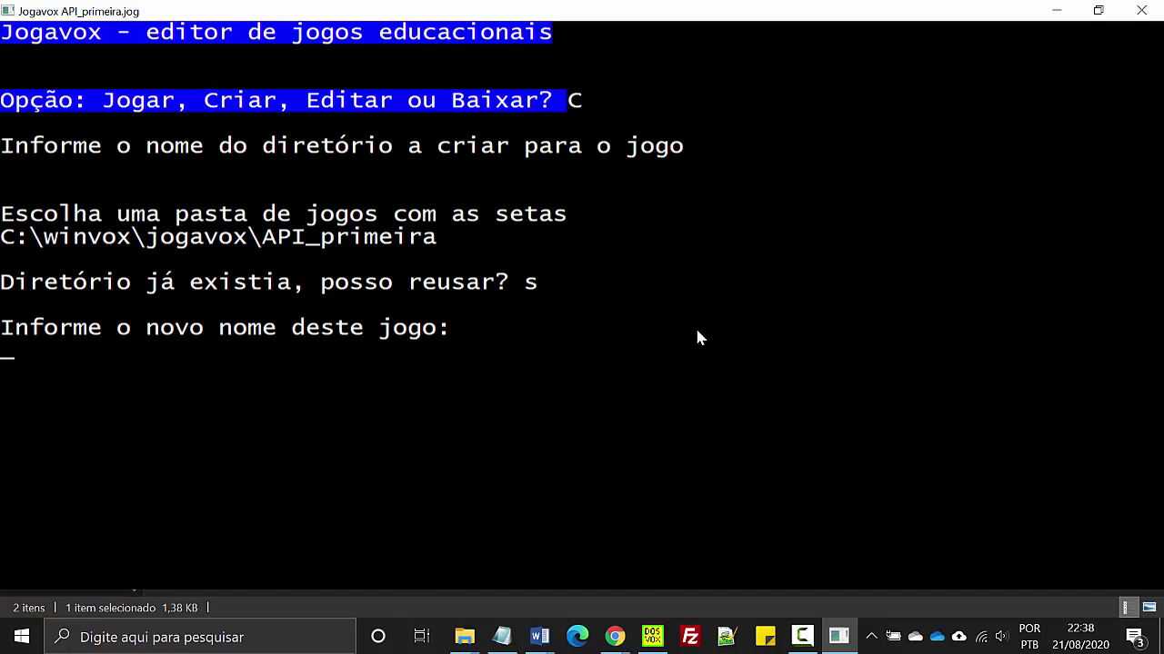
pyautogui.press('Return')
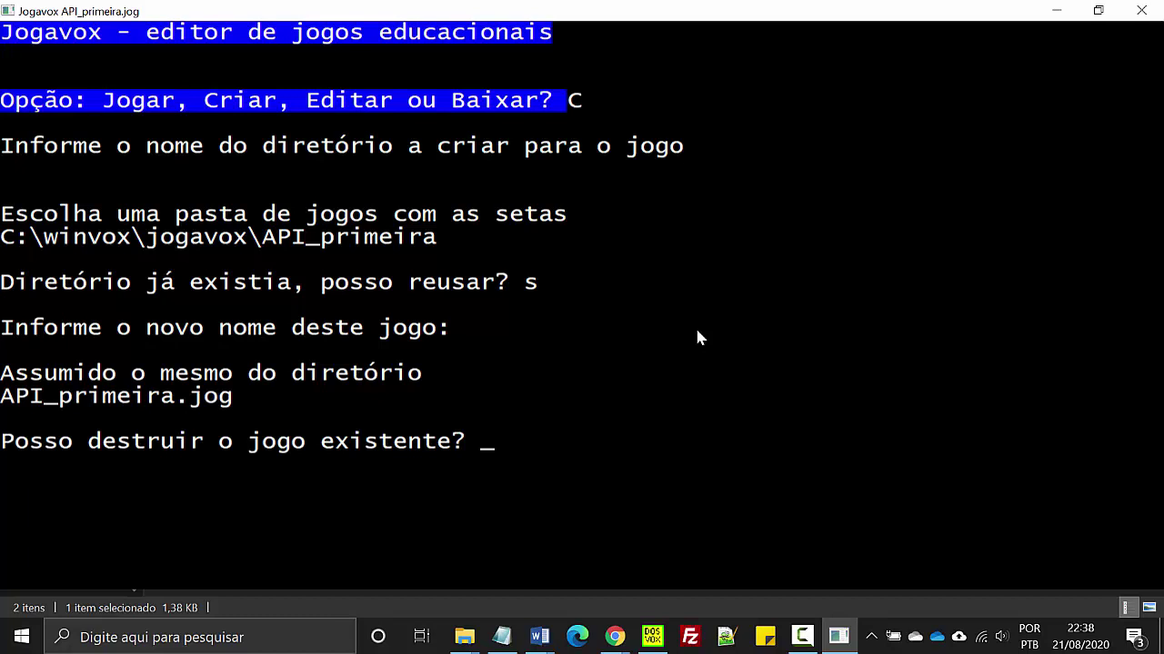
pyautogui.write('s')
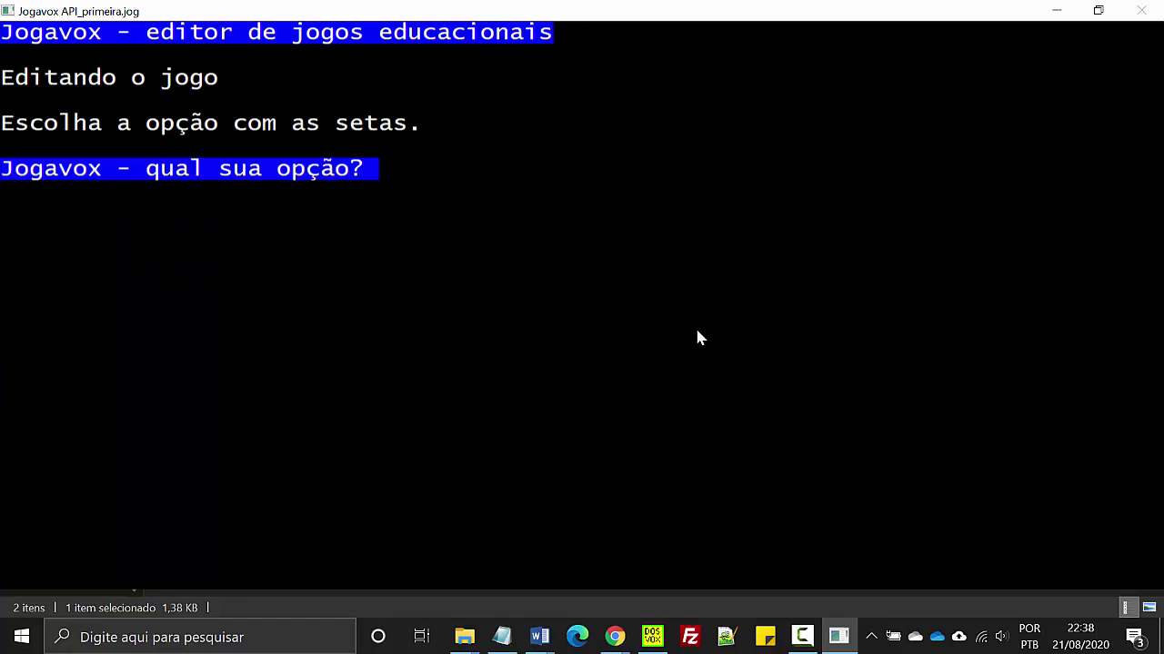
pyautogui.press('Return')
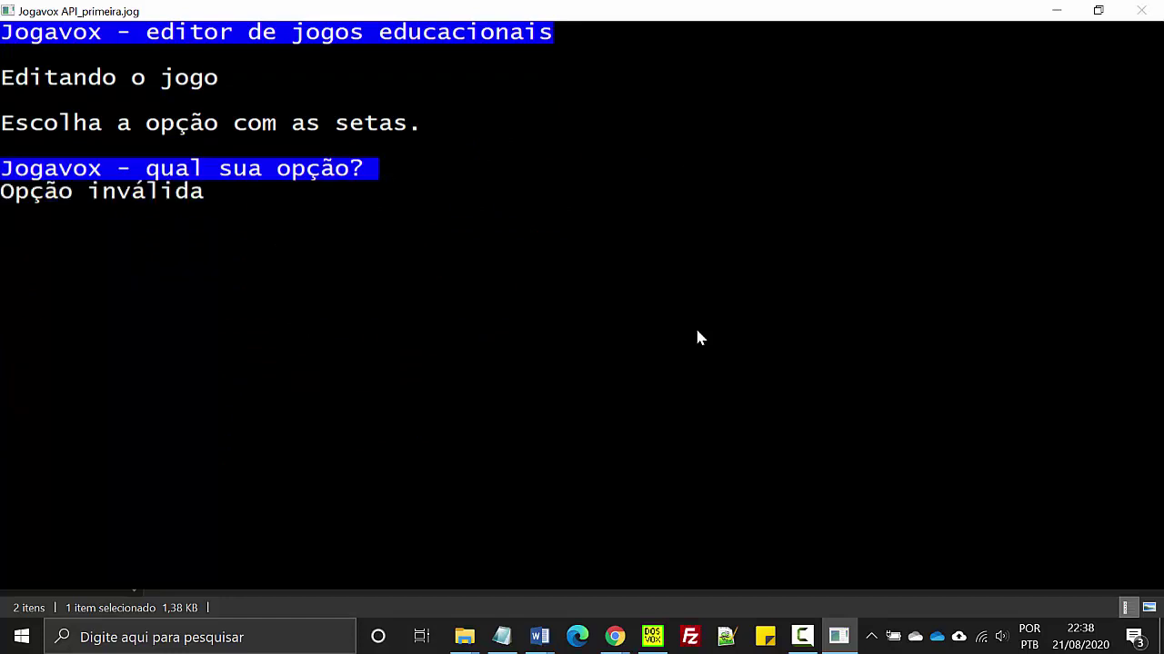
# - Import the script Primeira_API.txt into the game and confirm the changes to its general data
pyautogui.press('Down')
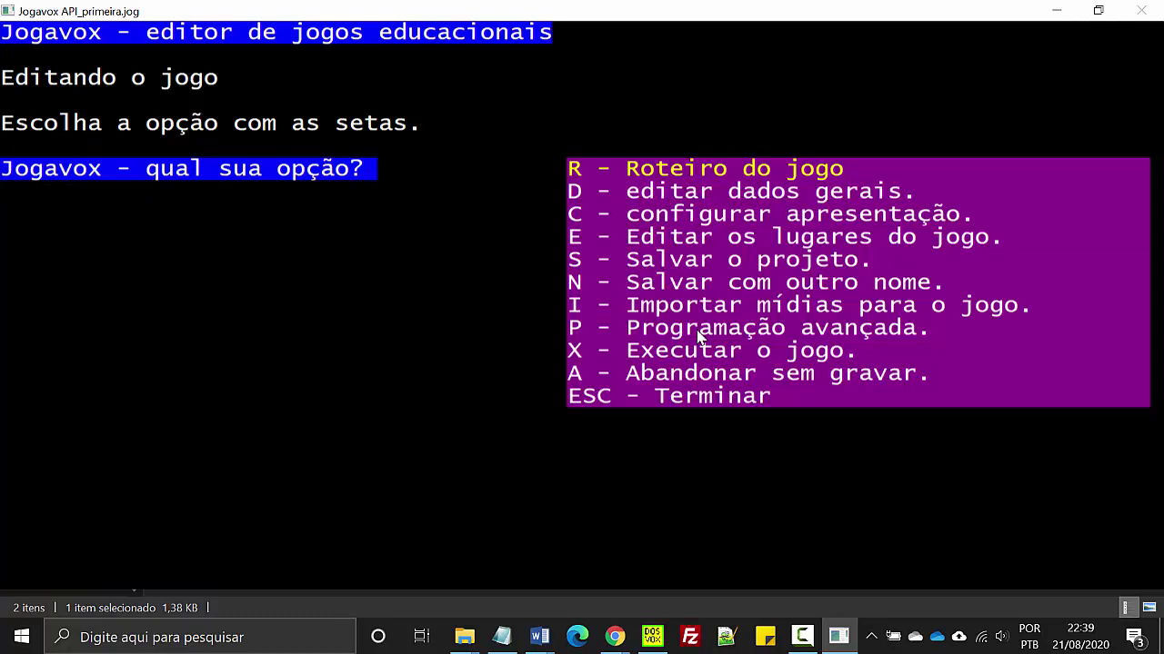
pyautogui.press('Return')
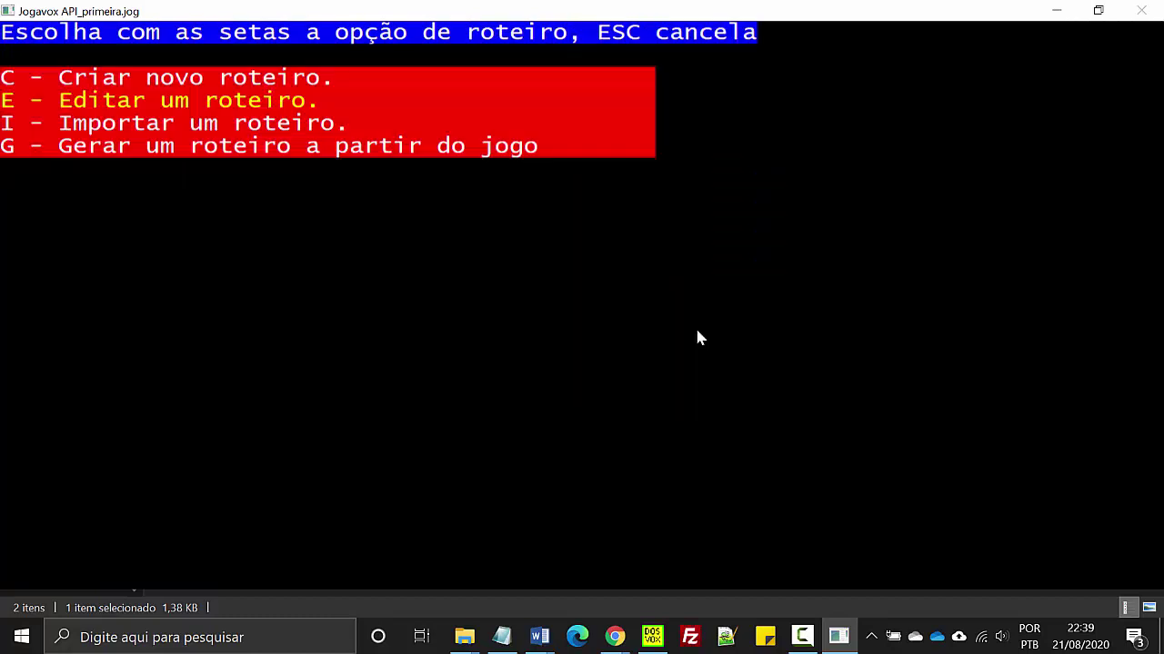
pyautogui.press('Down')
pyautogui.press('Return')
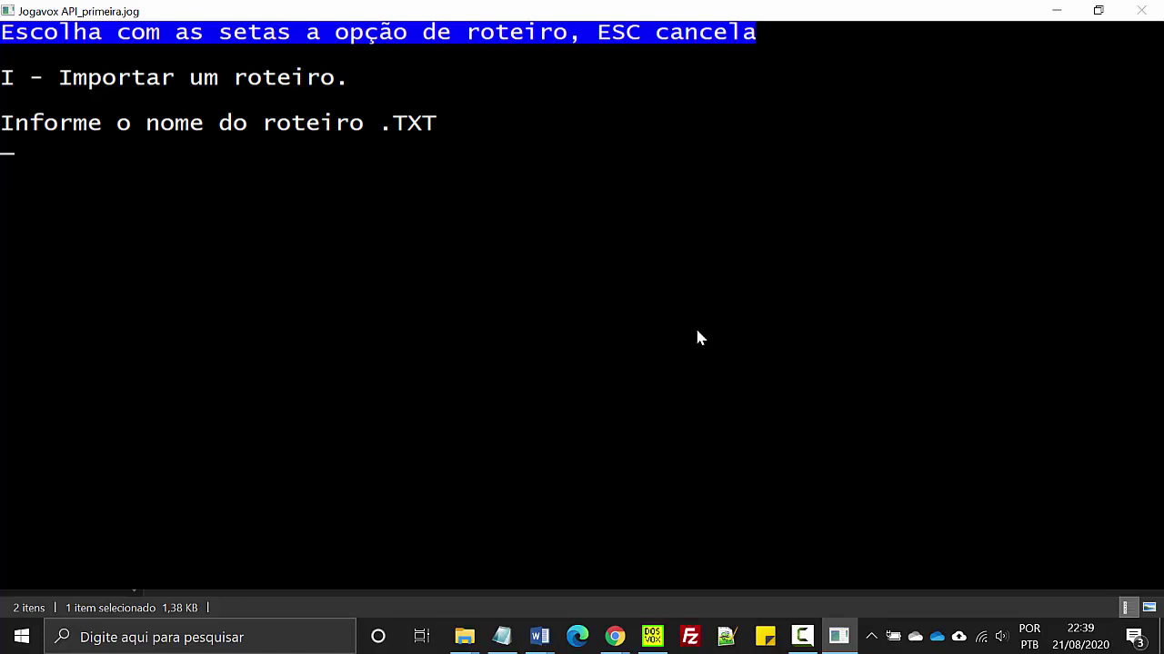
pyautogui.press('Down')
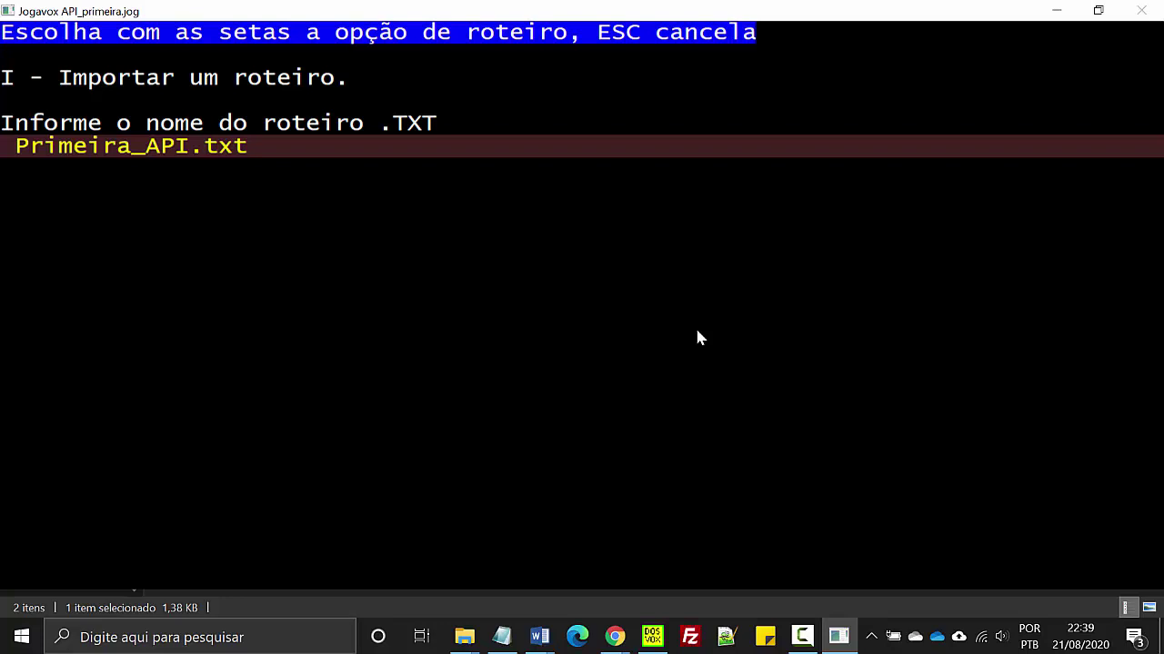
pyautogui.press('Return')
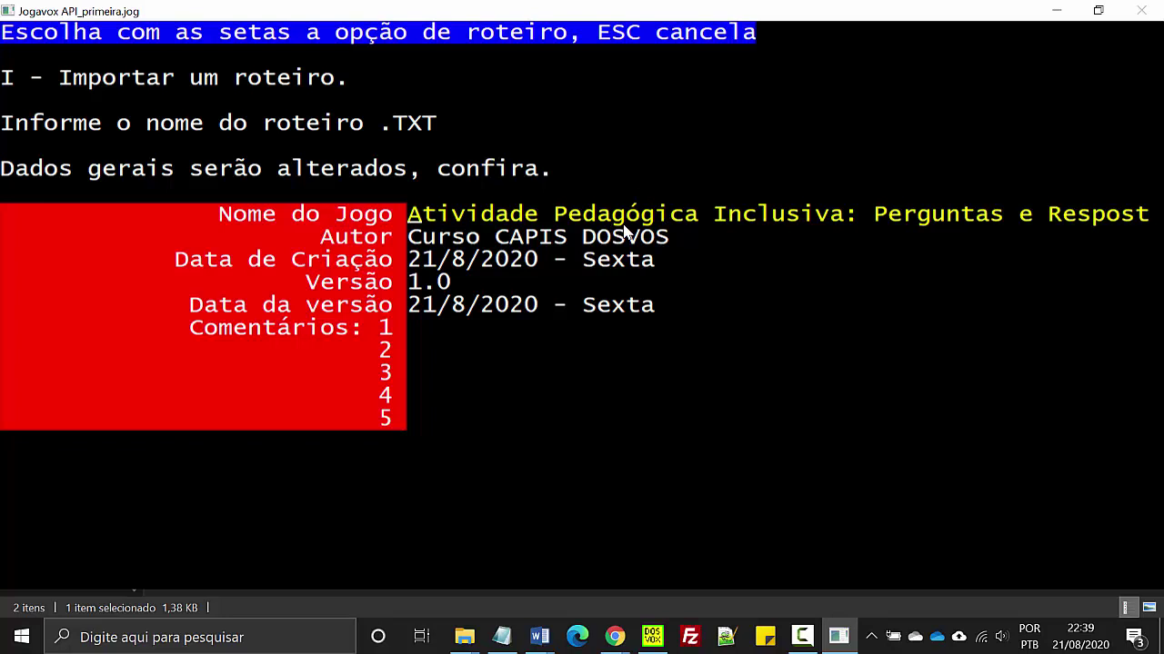
pyautogui.press('Return')
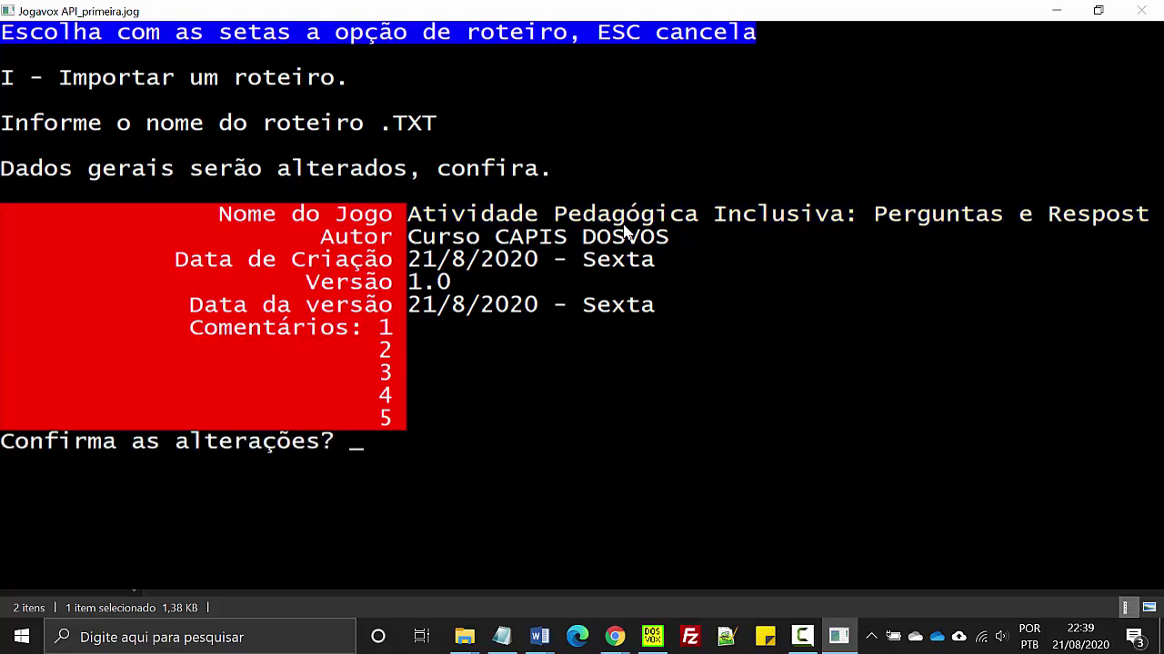
pyautogui.write('s')
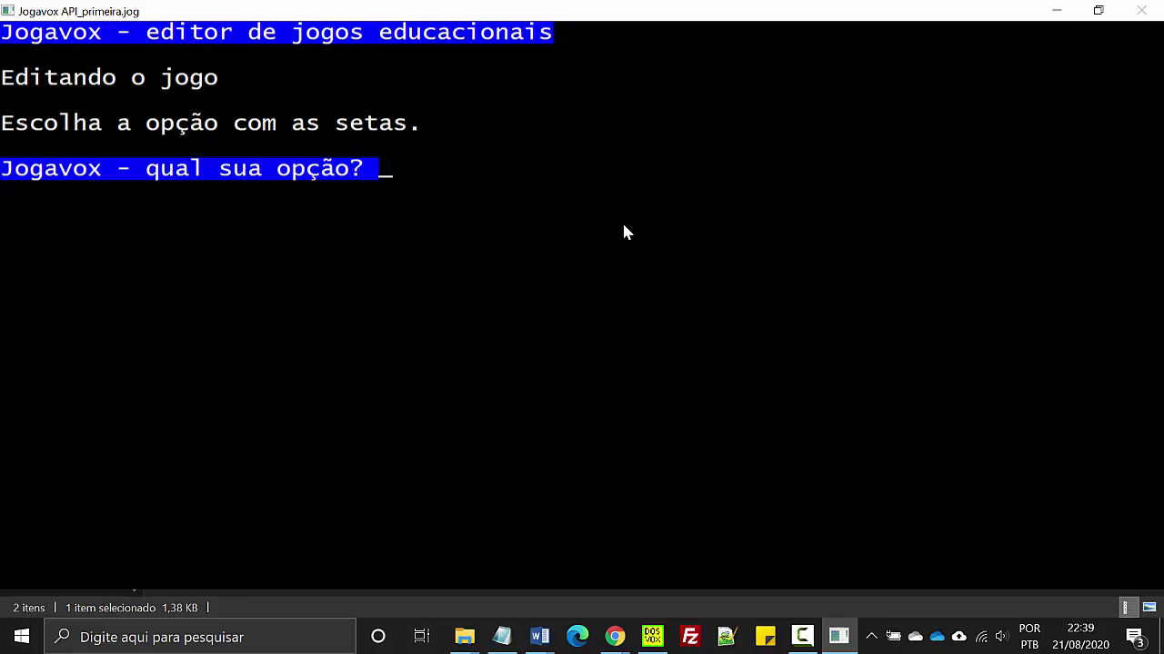
# - Run the game, answer the question about the voice of the Dosvox system with C (Certo) and continue past the feedback
pyautogui.press('Down')
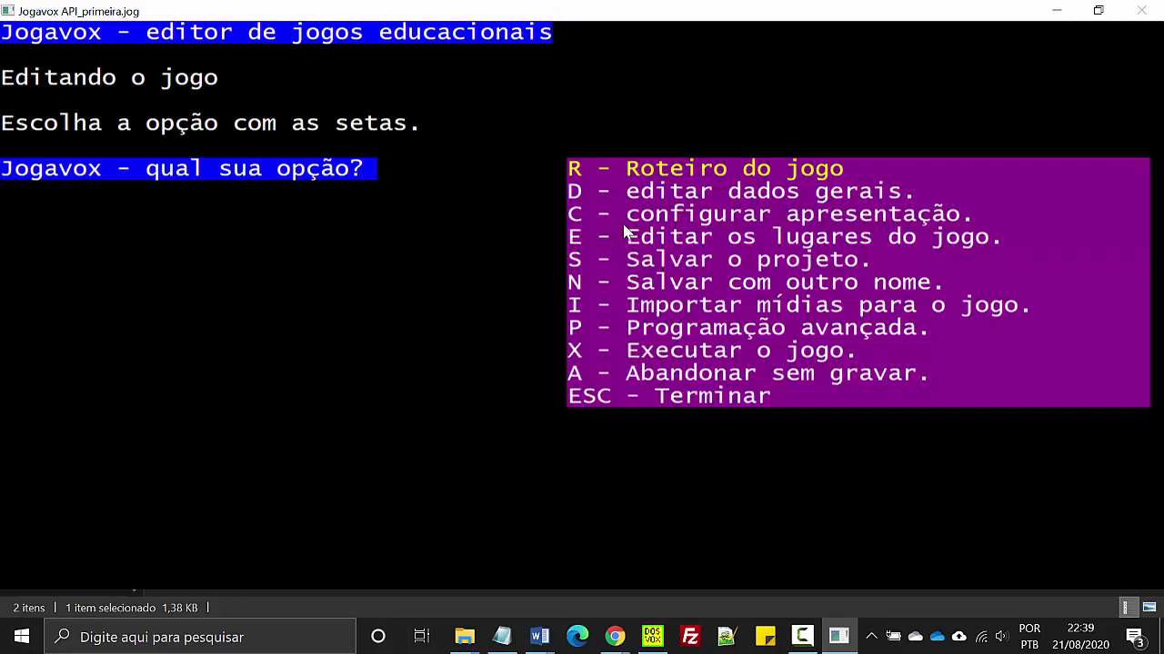
pyautogui.press('x')
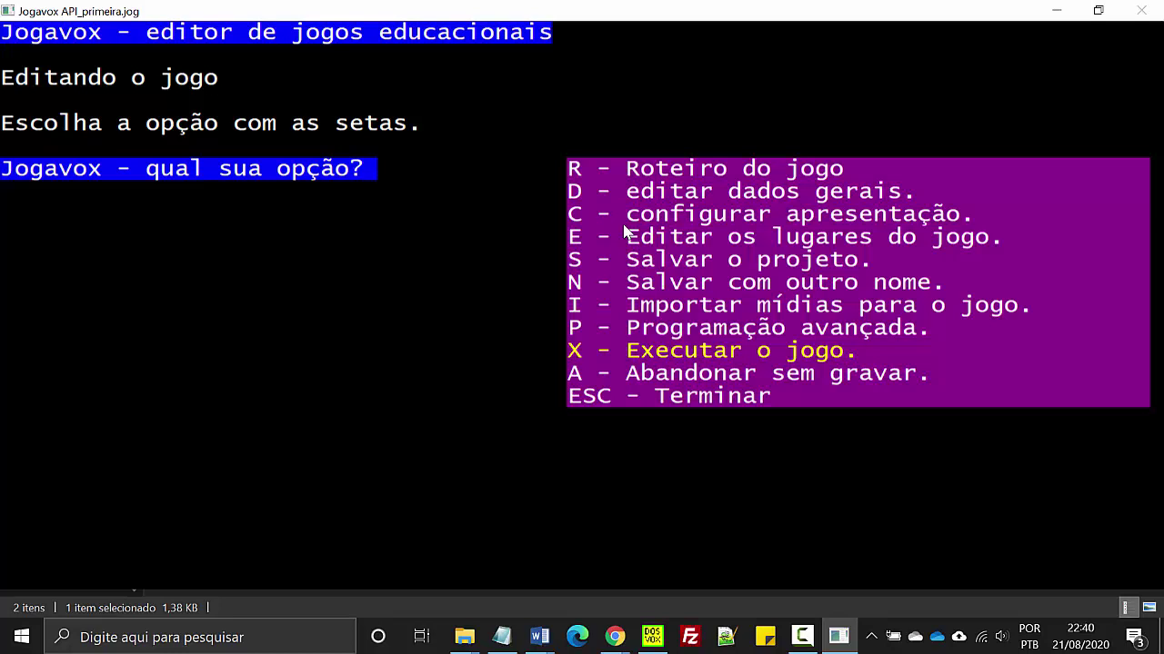
pyautogui.press('Return')
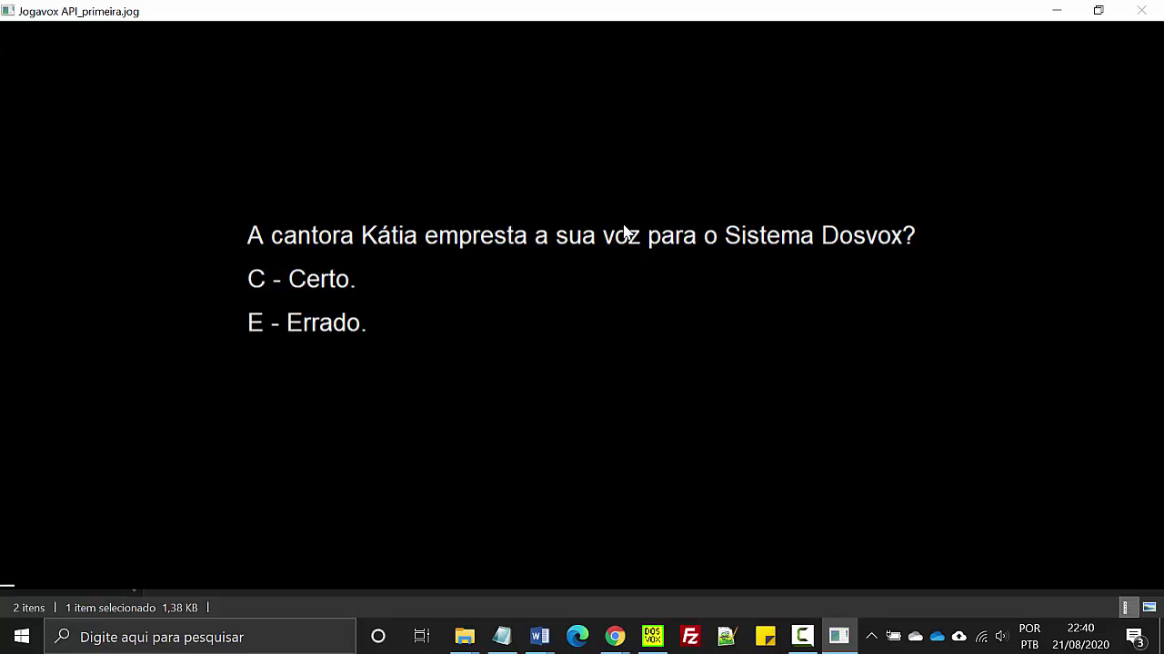
pyautogui.write('c')
pyautogui.press('Return')
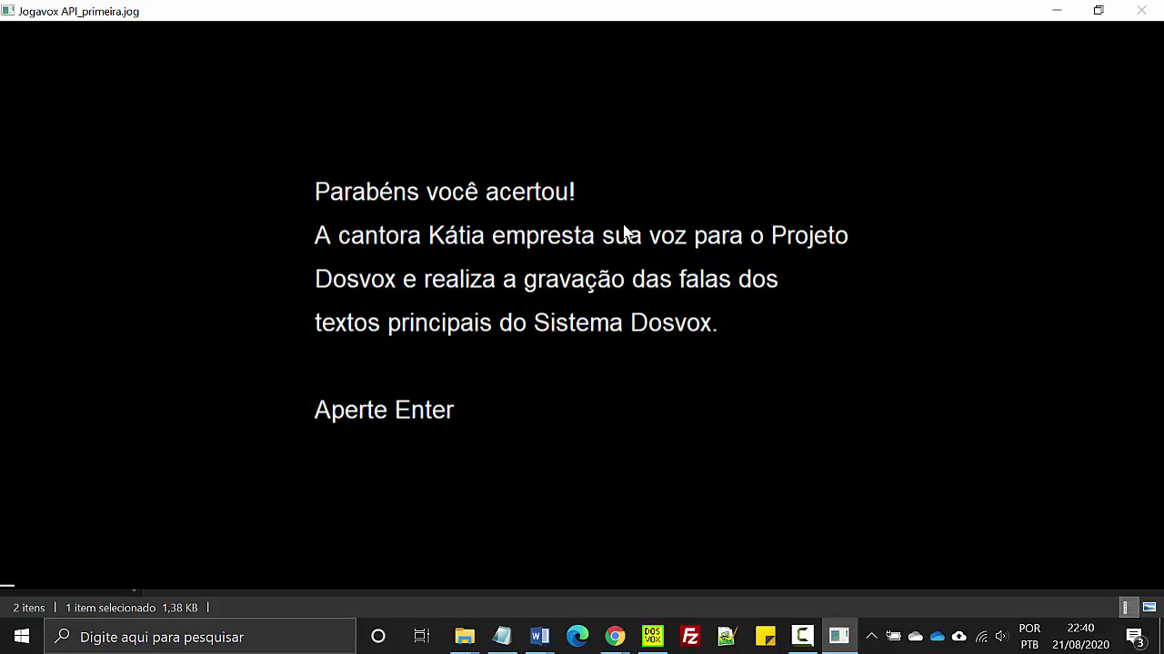
pyautogui.press('Return')
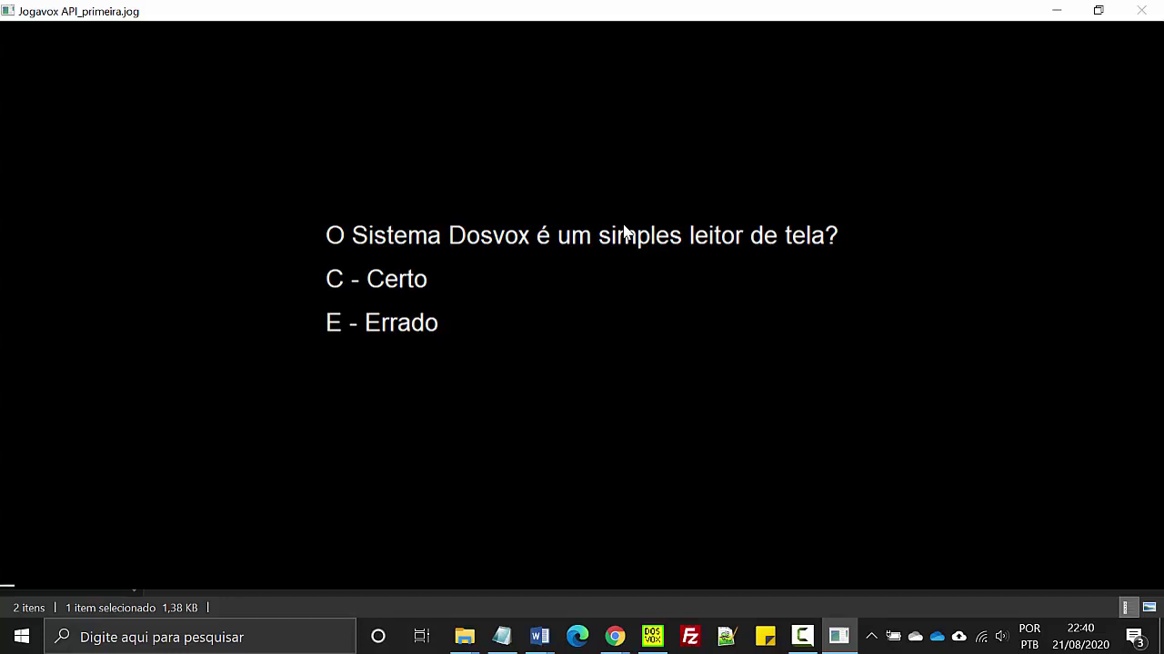
# - Answer the question about Dosvox being a simple screen reader with C (Certo) and continue to the game's closing screen
pyautogui.write('c')
pyautogui.press('Return')
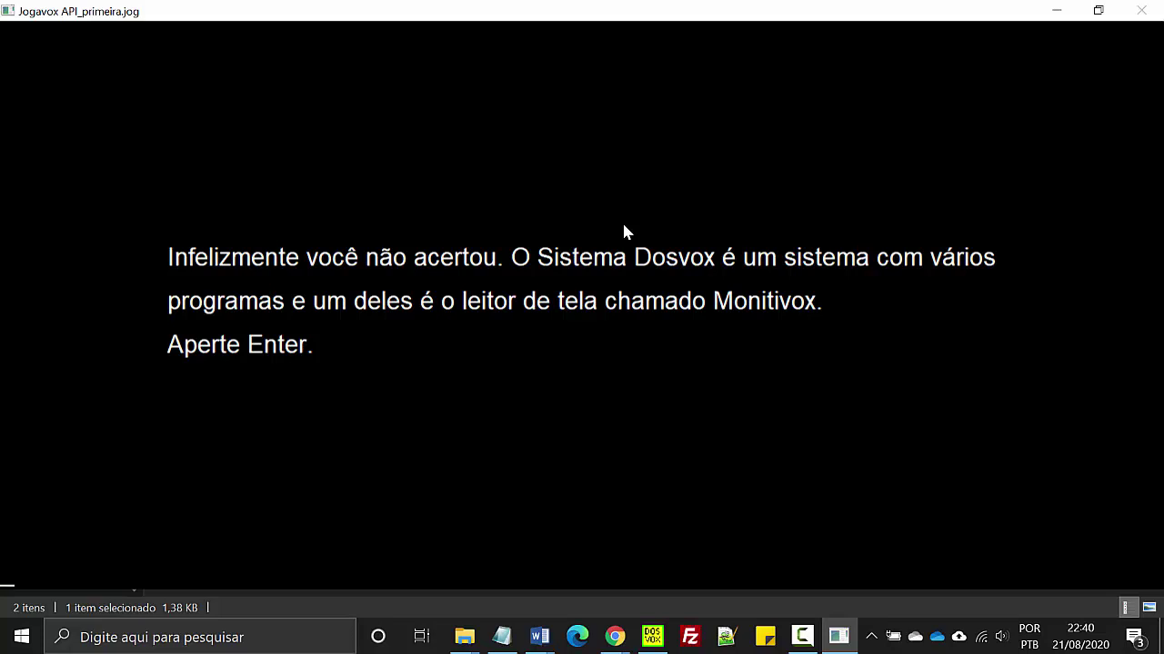
pyautogui.press('Return')
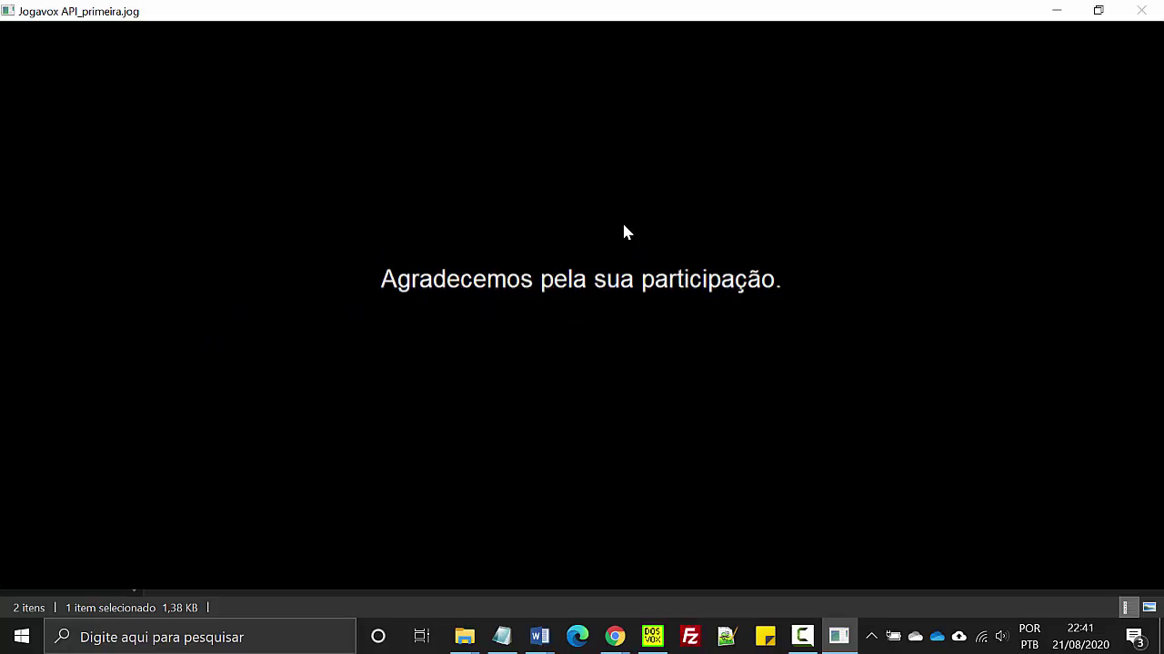